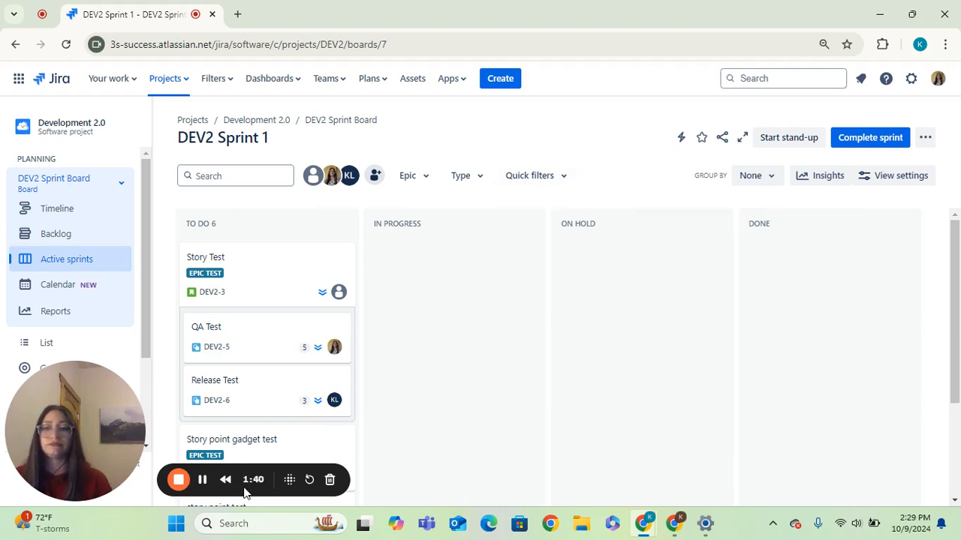
Step: Open the Development 2.0 project from the full list of all projects
{"action": "left_click", "coordinate": [202, 483]}
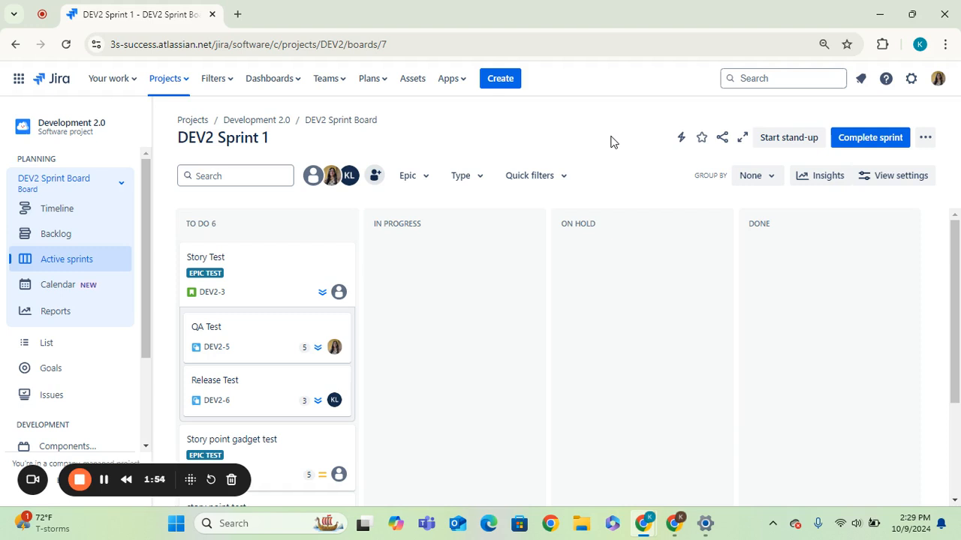
{"action": "left_click", "coordinate": [187, 88]}
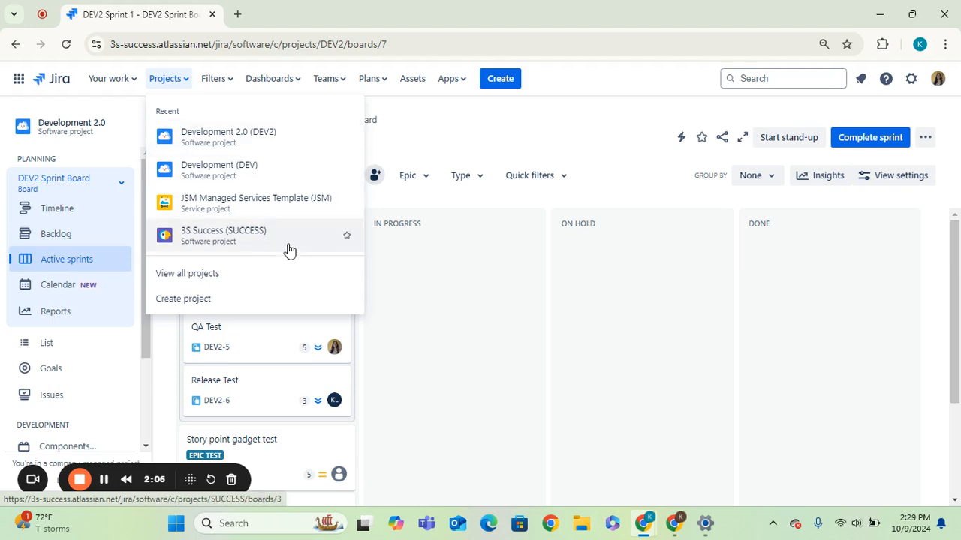
{"action": "left_click", "coordinate": [223, 275]}
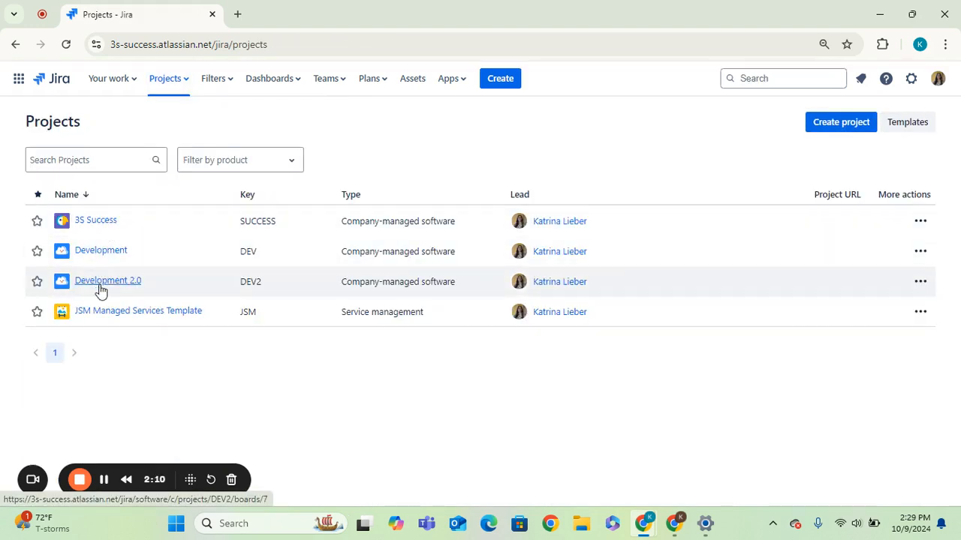
{"action": "left_click", "coordinate": [101, 285]}
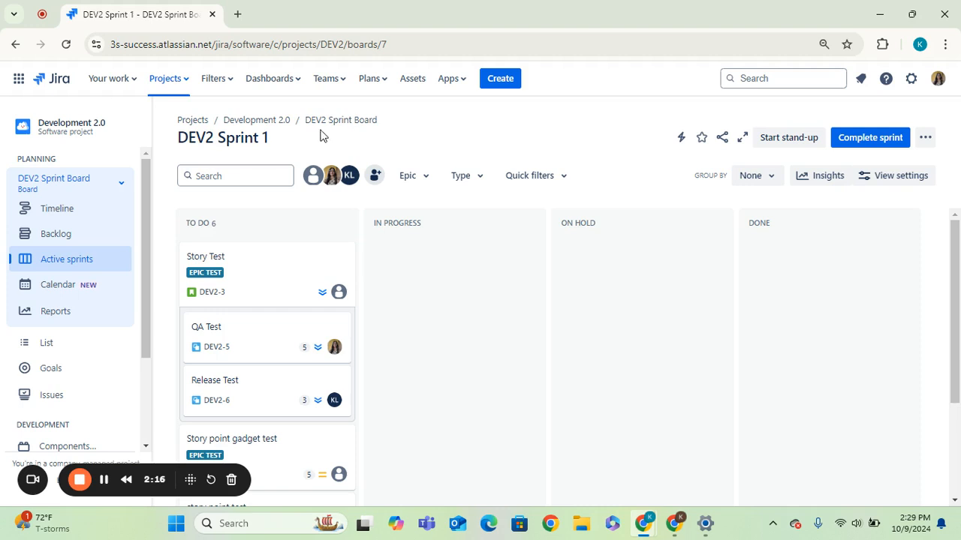
Step: Star the Development 2.0 project in the projects menu
{"action": "left_click", "coordinate": [184, 83]}
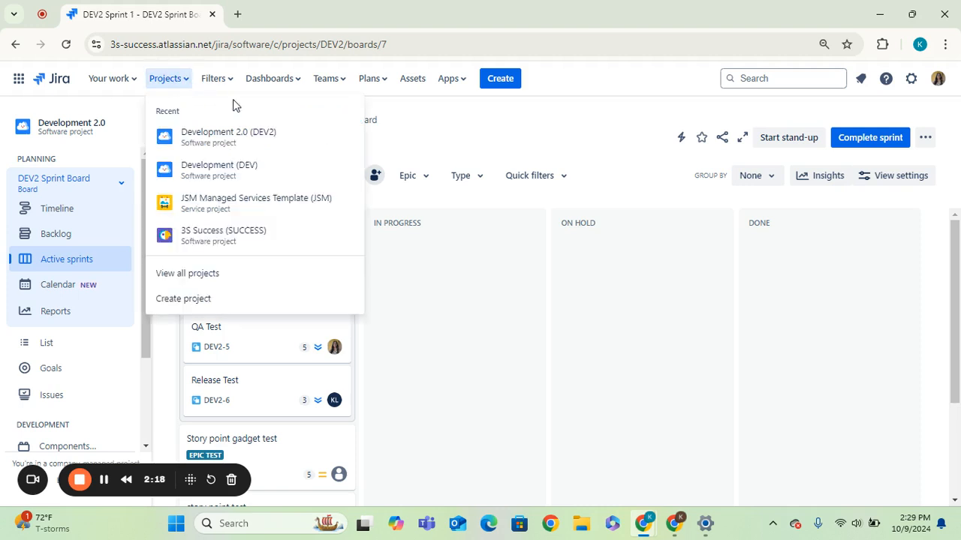
{"action": "left_click", "coordinate": [347, 138]}
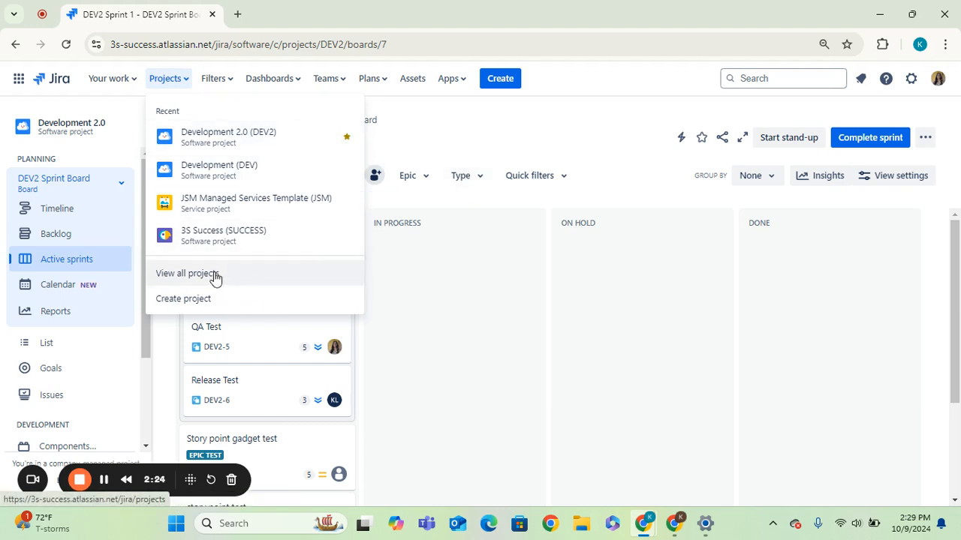
{"action": "left_click", "coordinate": [479, 148]}
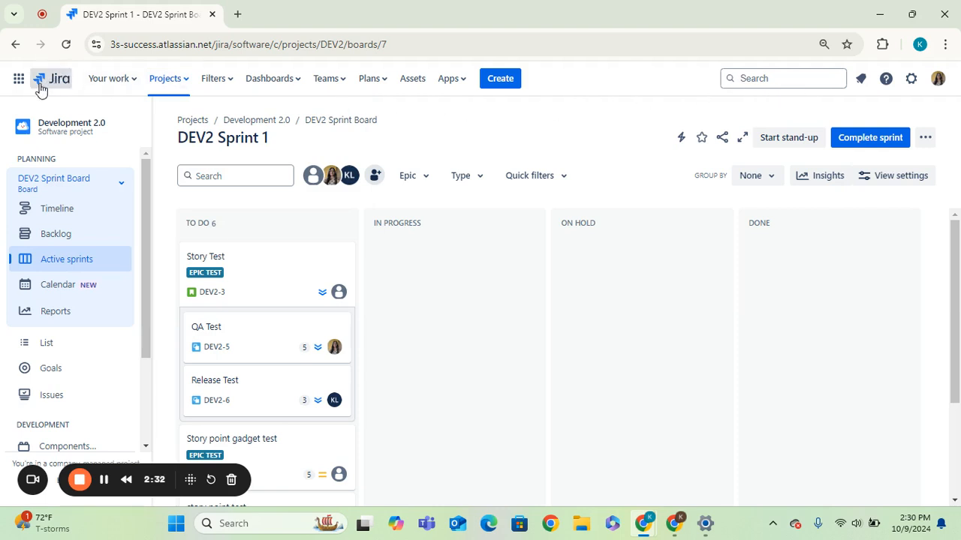
Step: Examine the Your work menu's assigned issues and the Projects menu's starred and recent projects
{"action": "left_click", "coordinate": [133, 80]}
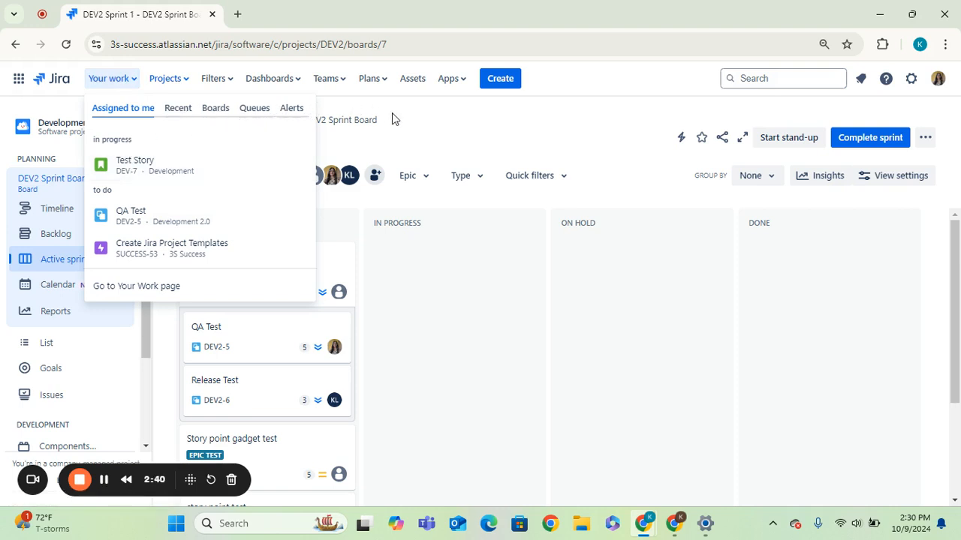
{"action": "left_click", "coordinate": [421, 133]}
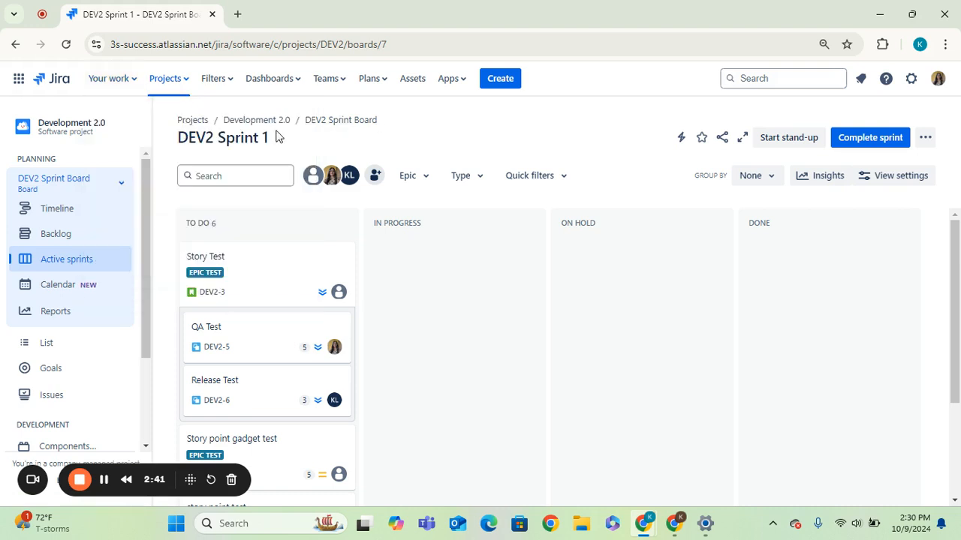
{"action": "left_click", "coordinate": [133, 81]}
{"action": "left_click", "coordinate": [434, 122]}
{"action": "left_click", "coordinate": [186, 87]}
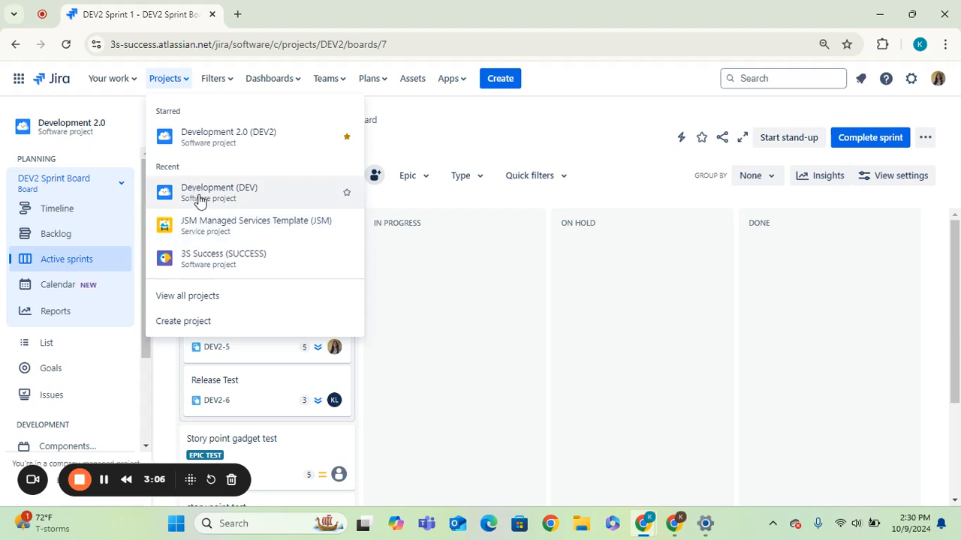
{"action": "left_click", "coordinate": [450, 128]}
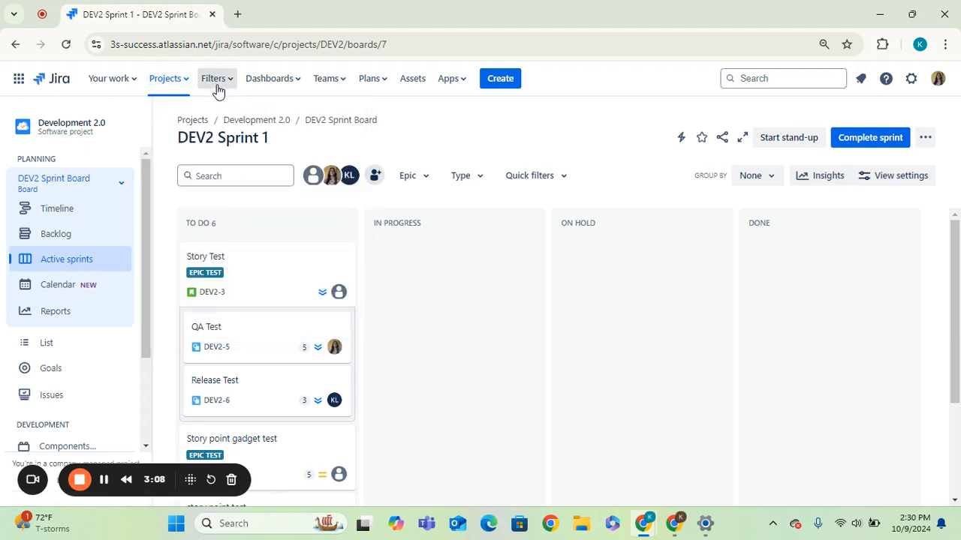
Step: Examine the Filters, Dashboards and Teams menus in the top navigation
{"action": "left_click", "coordinate": [227, 84]}
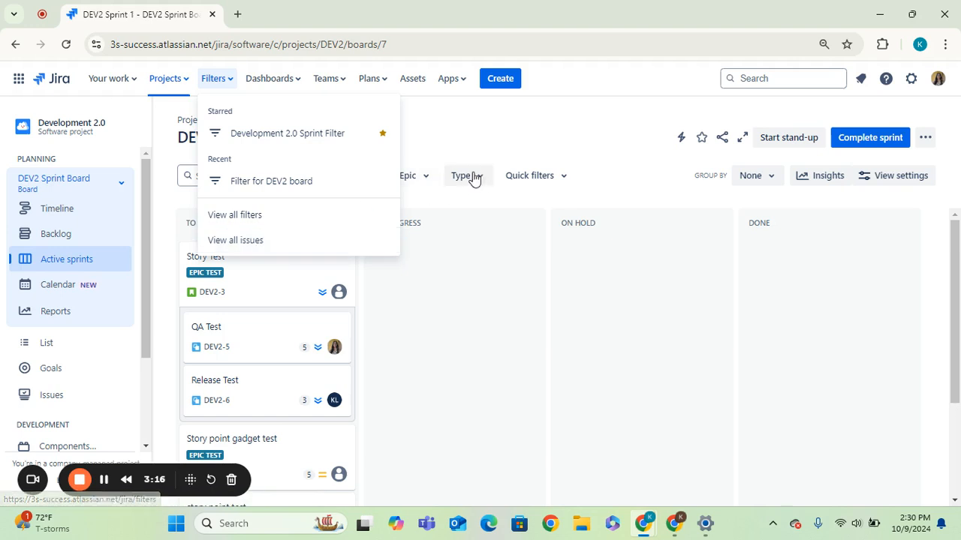
{"action": "left_click", "coordinate": [489, 129]}
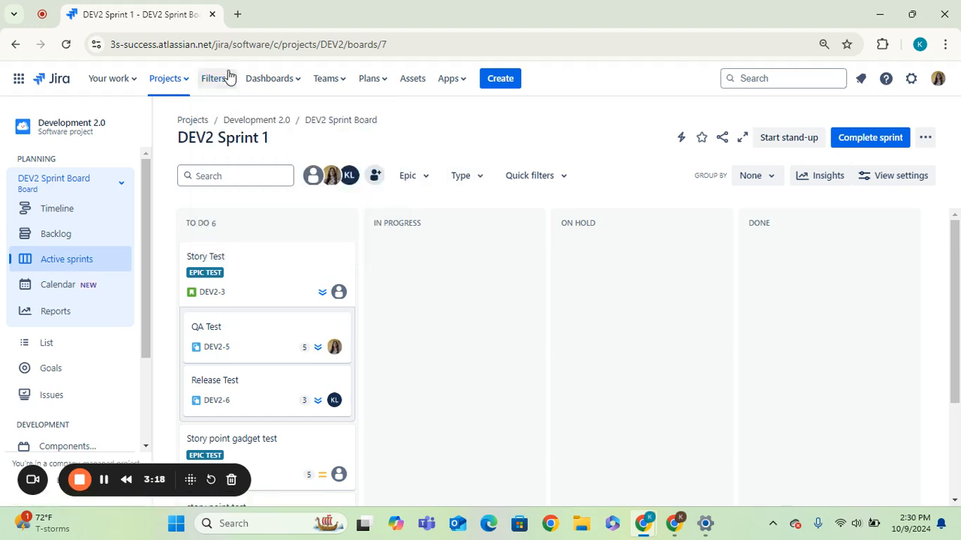
{"action": "left_click", "coordinate": [301, 86]}
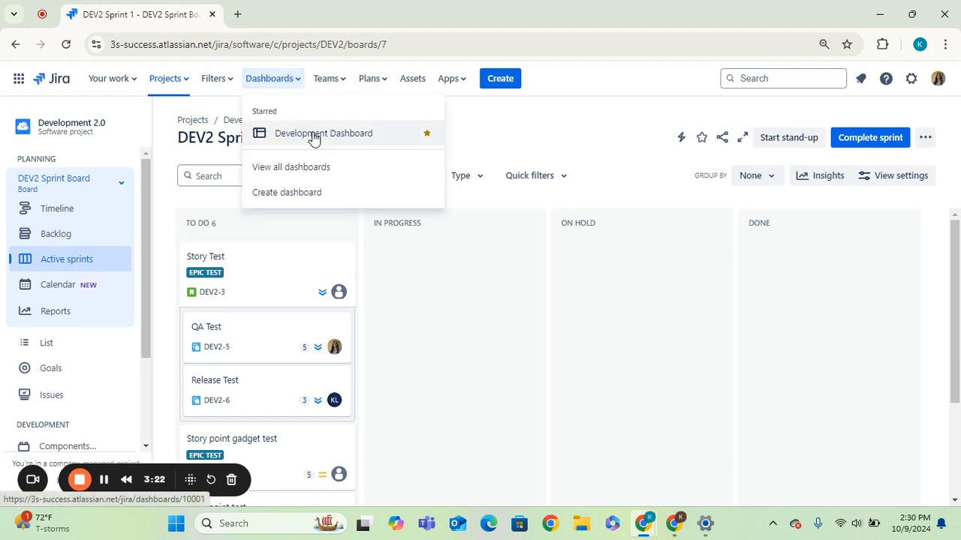
{"action": "left_click", "coordinate": [487, 151]}
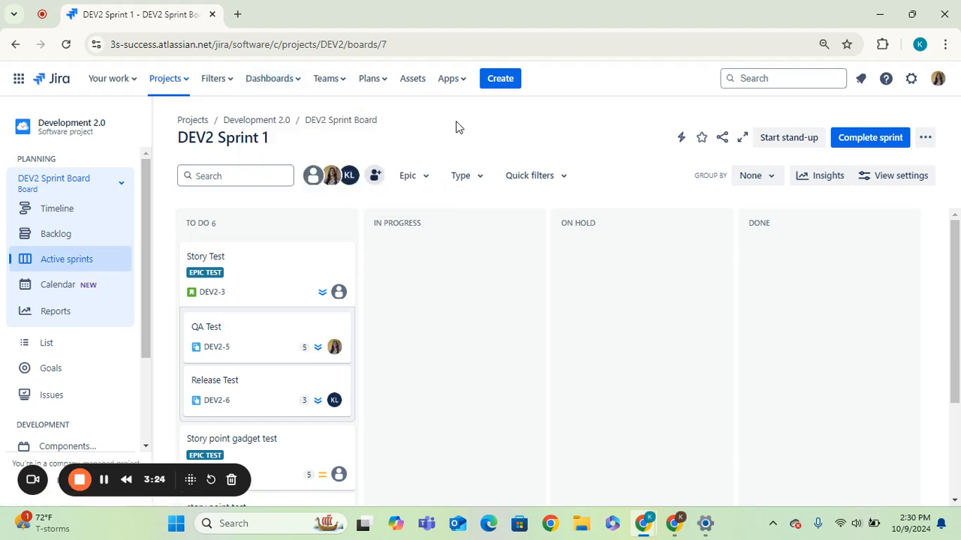
{"action": "left_click", "coordinate": [343, 88]}
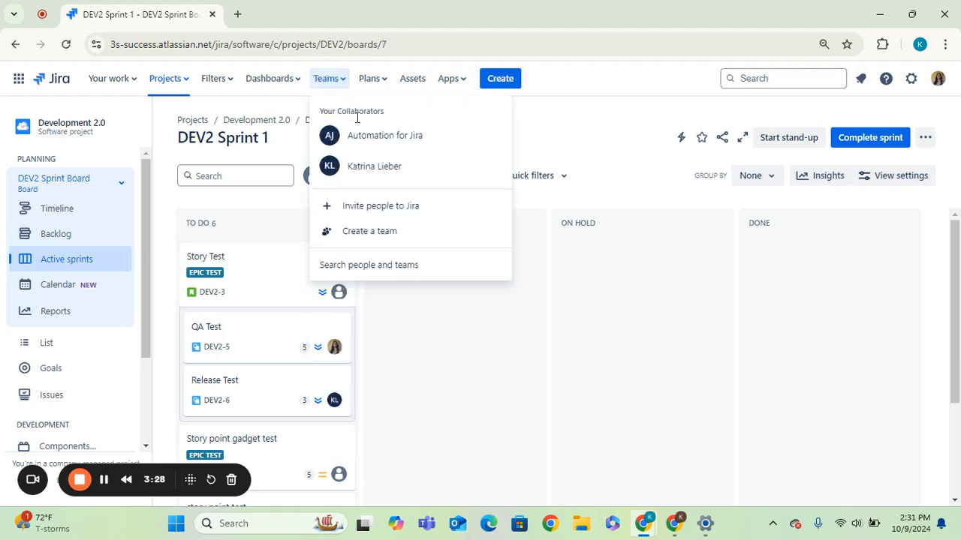
{"action": "left_click", "coordinate": [609, 152]}
Step: Examine the Plans and Apps menus in the top navigation
{"action": "left_click", "coordinate": [387, 80]}
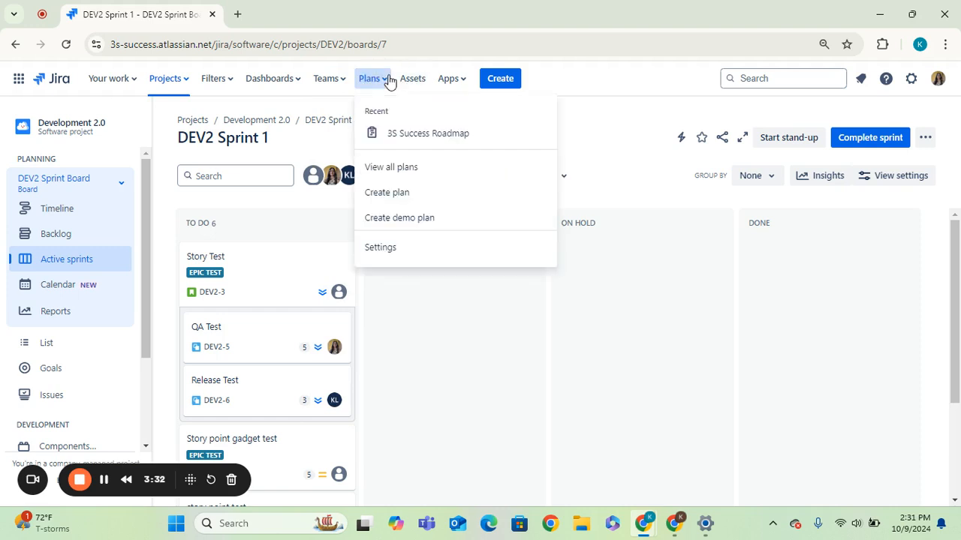
{"action": "left_click", "coordinate": [615, 125]}
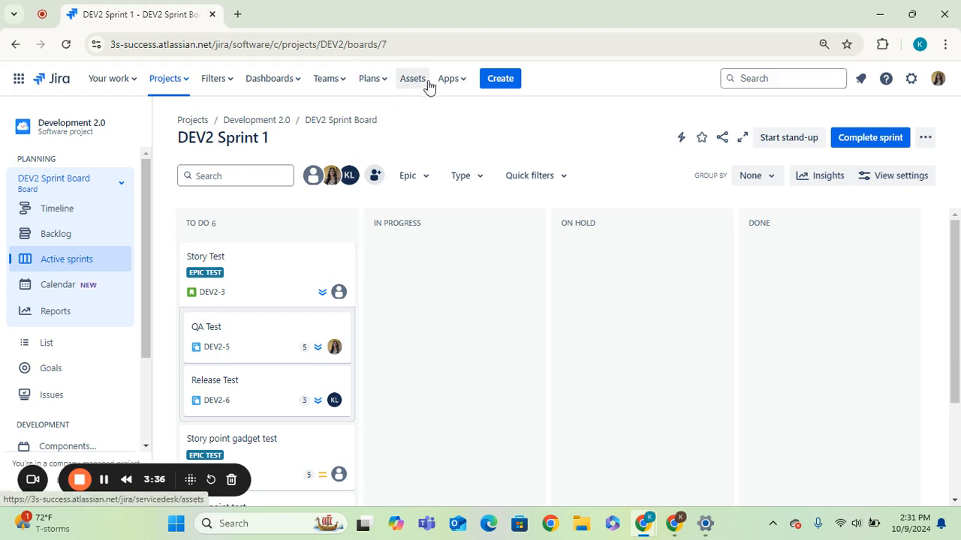
{"action": "left_click", "coordinate": [451, 81]}
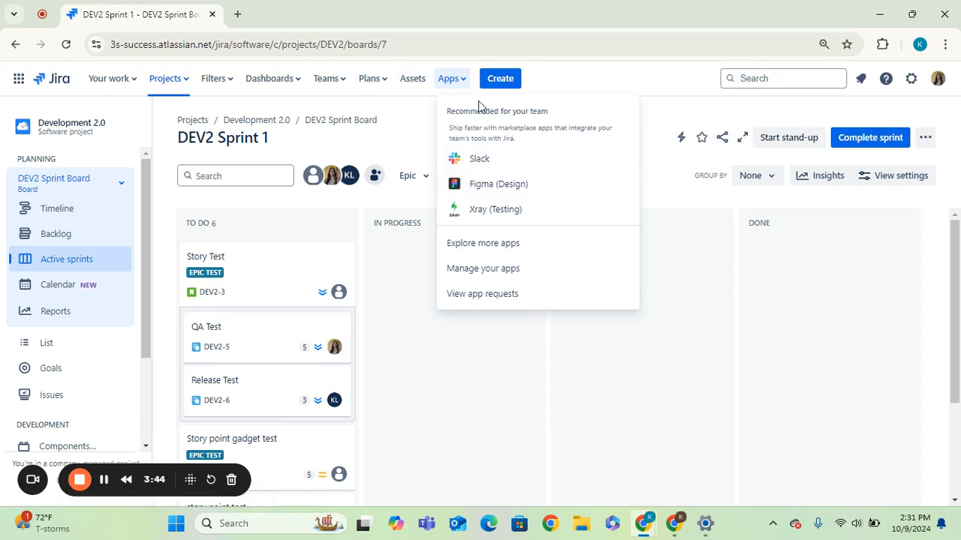
{"action": "left_click", "coordinate": [420, 123]}
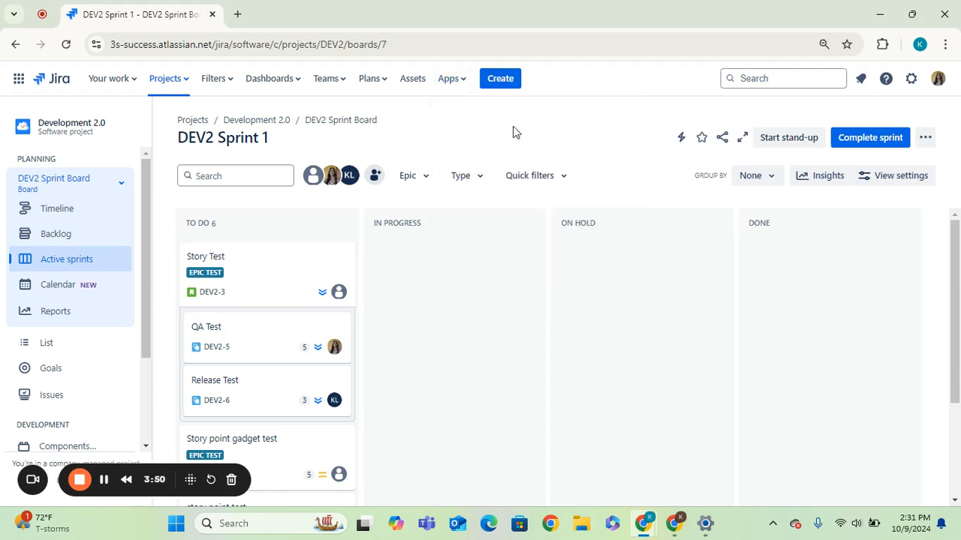
Step: Open the Create issue dialog, scroll through its fields and cancel it
{"action": "left_click", "coordinate": [515, 81]}
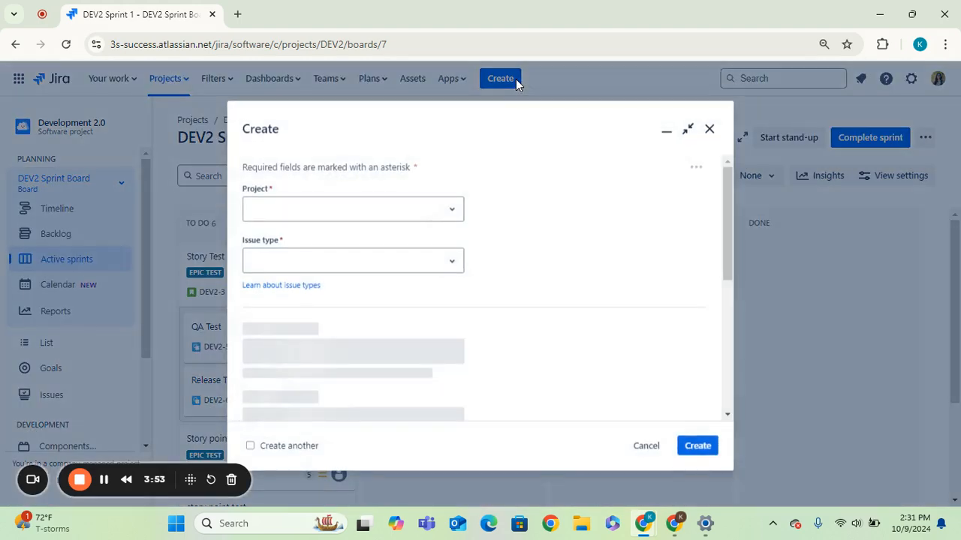
{"action": "left_click", "coordinate": [724, 196]}
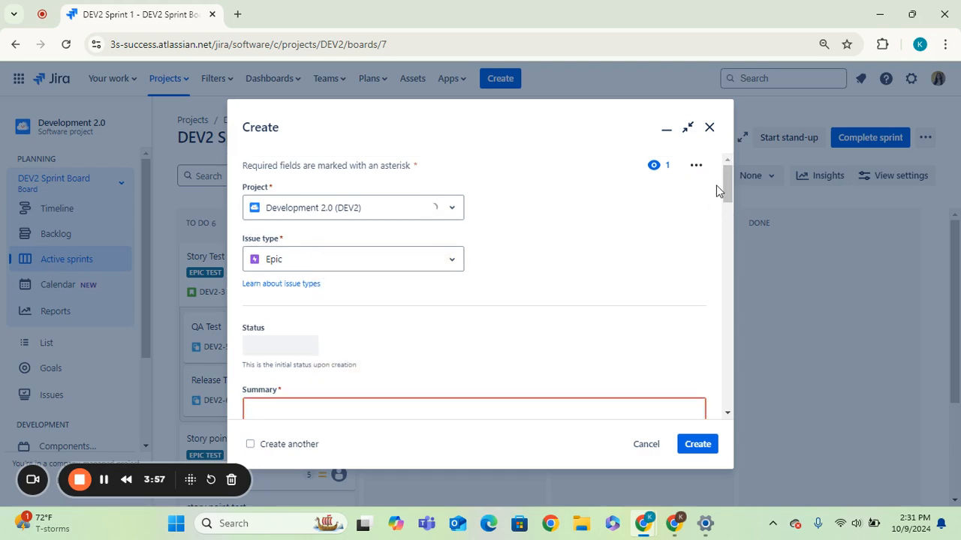
{"action": "left_click_drag", "start_coordinate": [728, 187], "coordinate": [735, 451]}
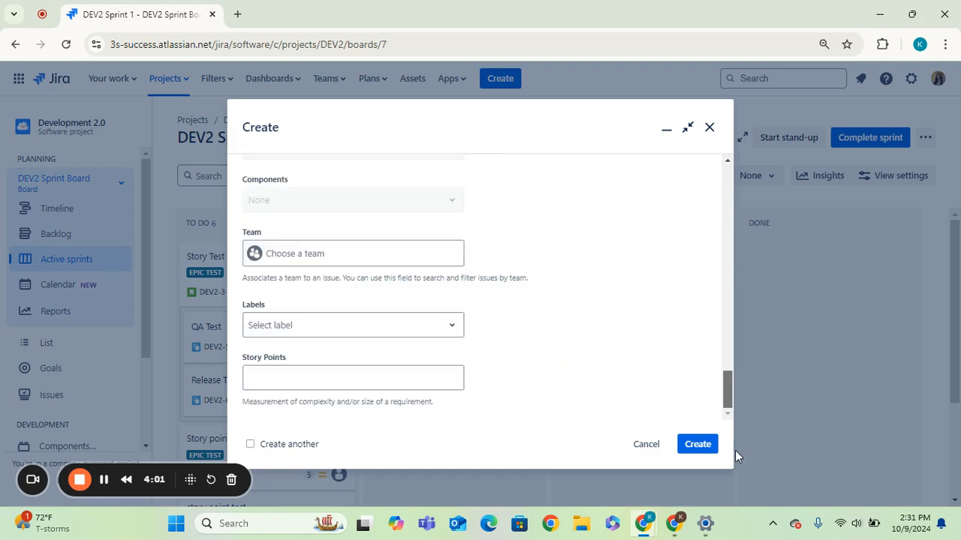
{"action": "left_click", "coordinate": [647, 445]}
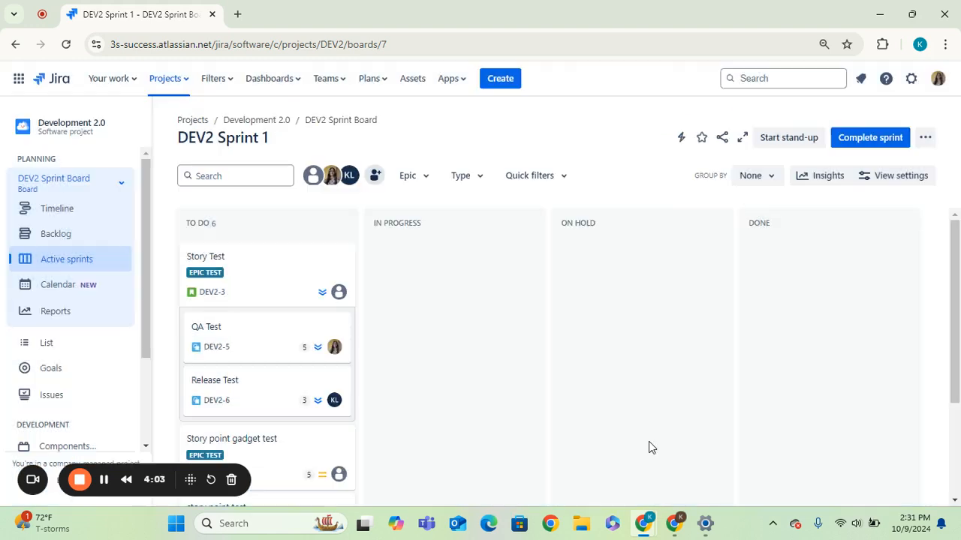
Step: Search Jira for story point and clear the search
{"action": "left_click", "coordinate": [751, 79]}
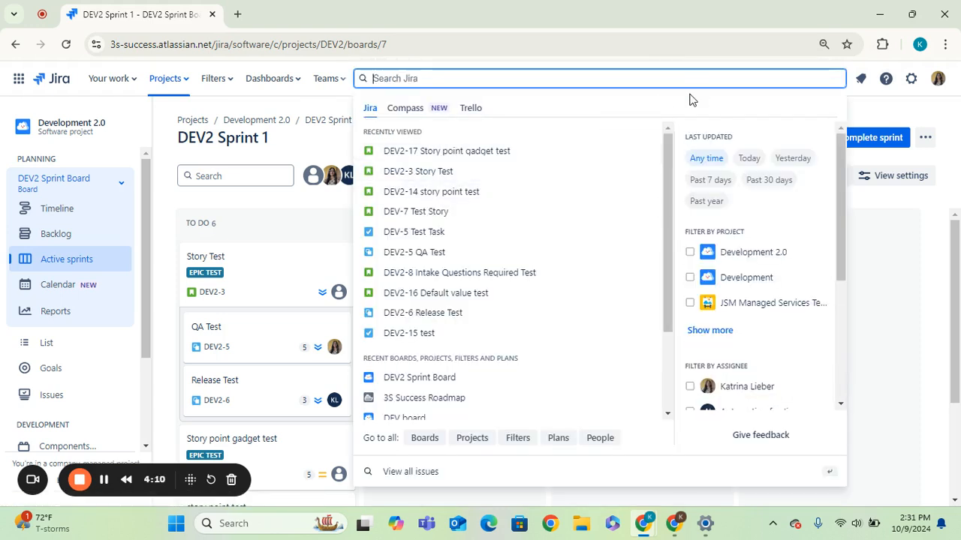
{"action": "type", "text": "story point"}
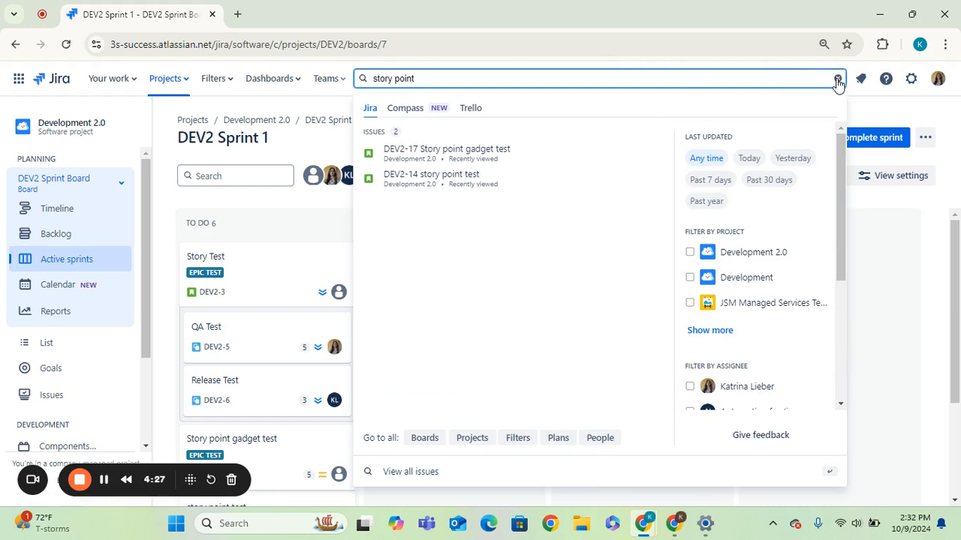
{"action": "left_click", "coordinate": [837, 79]}
{"action": "left_click", "coordinate": [911, 116]}
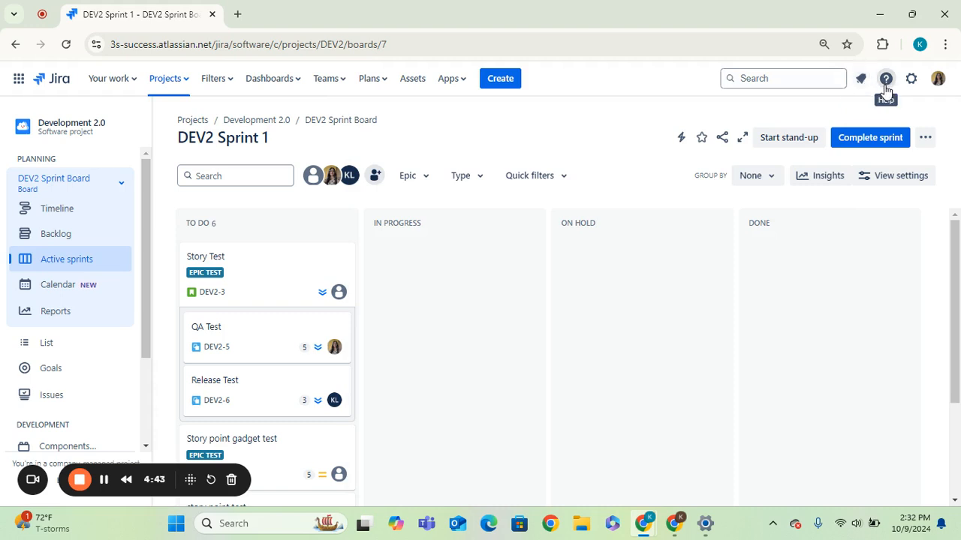
Step: Open the Settings menu to examine the personal and Jira settings options
{"action": "left_click", "coordinate": [912, 81]}
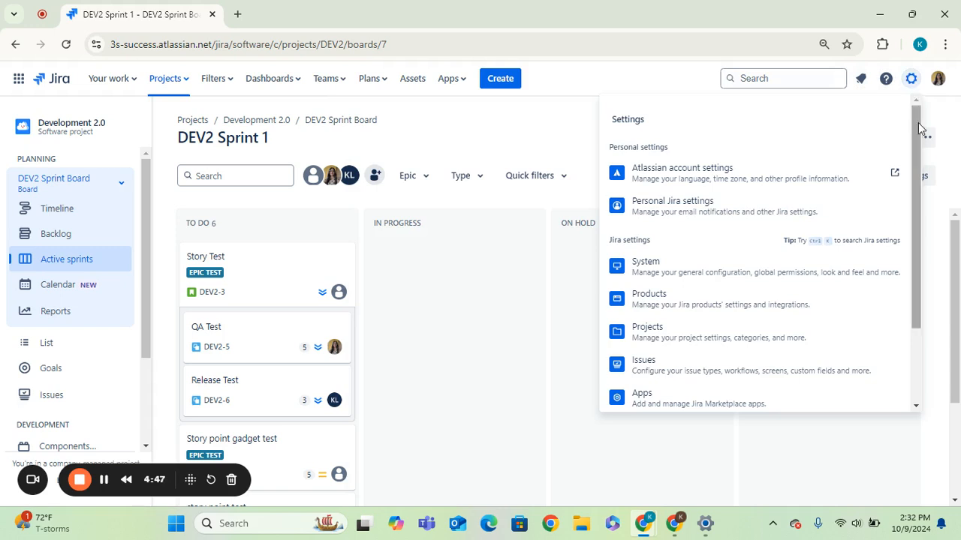
{"action": "left_click_drag", "start_coordinate": [918, 136], "coordinate": [874, 71]}
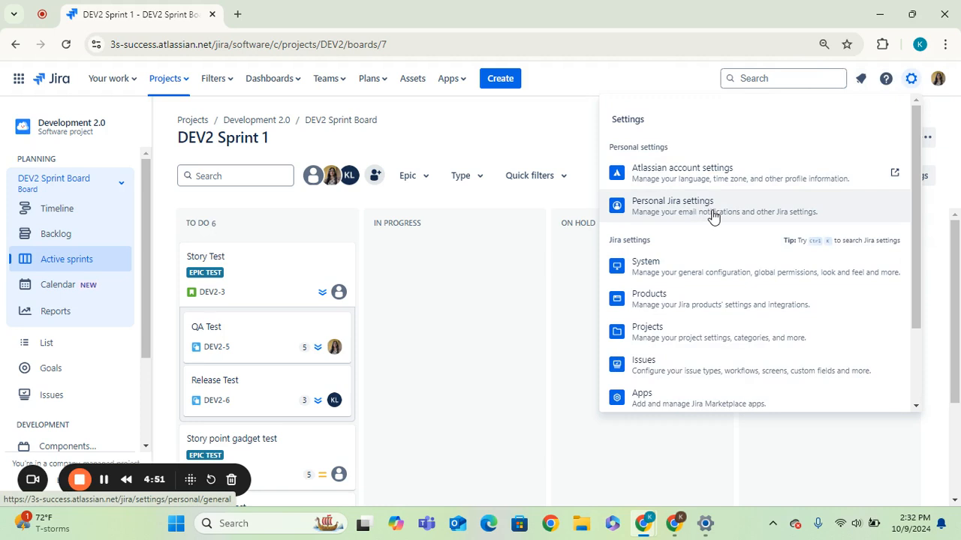
{"action": "left_click", "coordinate": [563, 135]}
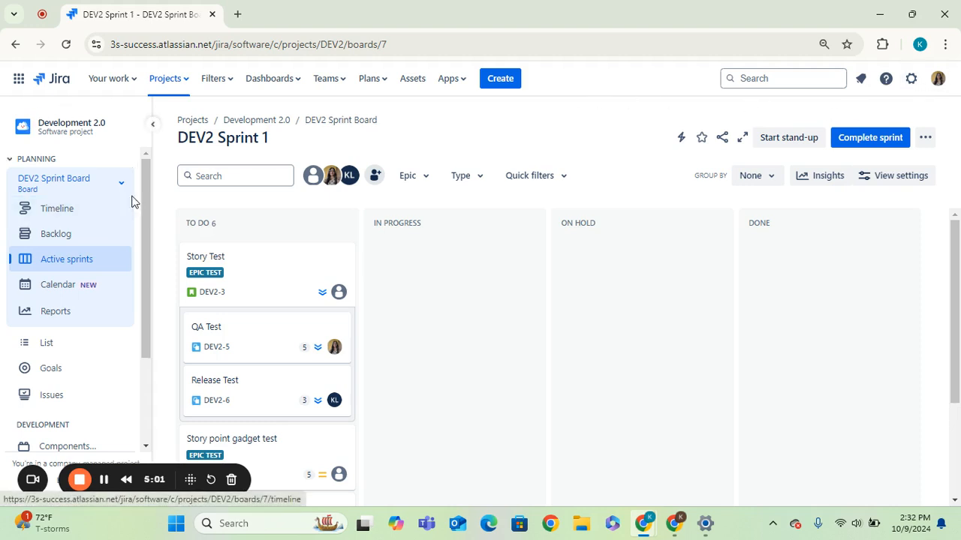
Step: Collapse the project sidebar and expand it again
{"action": "left_click", "coordinate": [153, 124]}
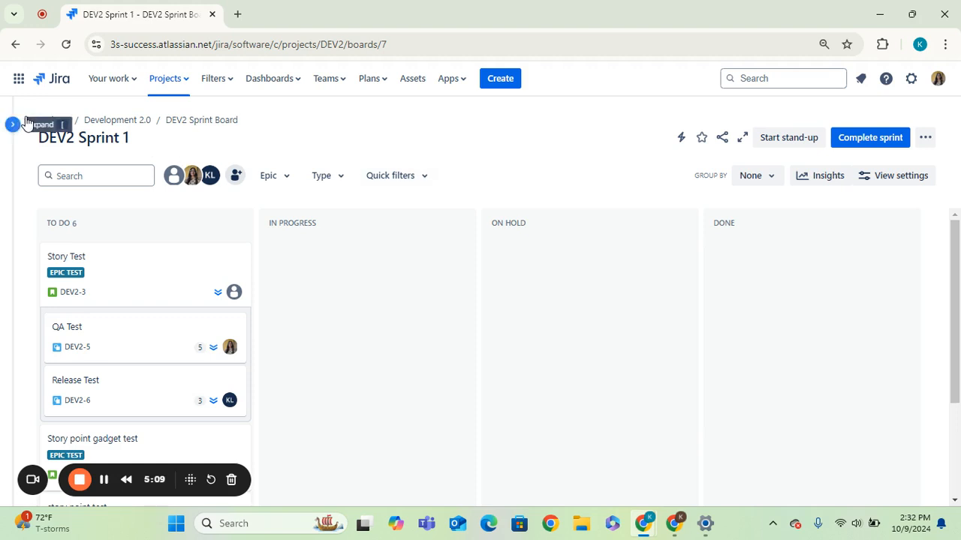
{"action": "mouse_move", "coordinate": [18, 129]}
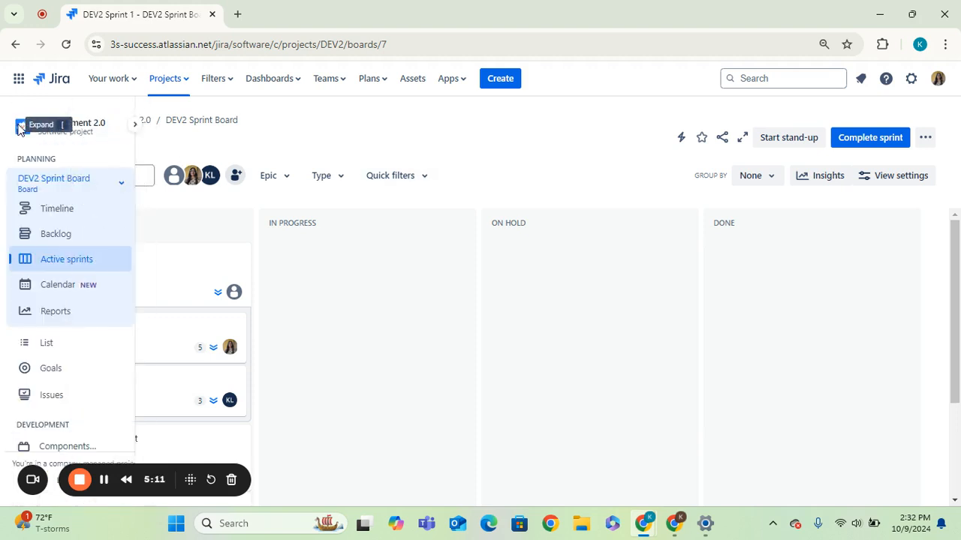
{"action": "left_click", "coordinate": [151, 123]}
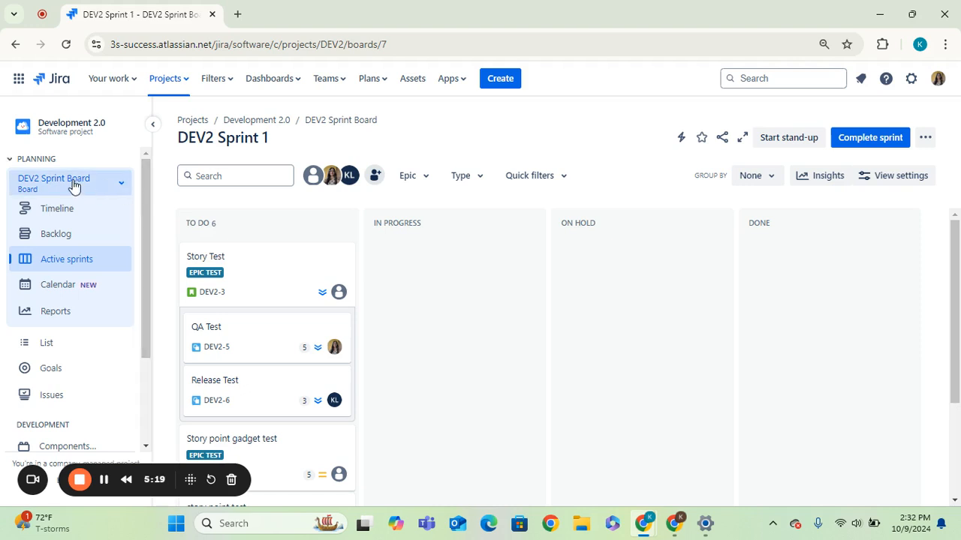
Step: Open the board switcher to view the boards available in Development 2.0 and other projects
{"action": "left_click", "coordinate": [127, 185]}
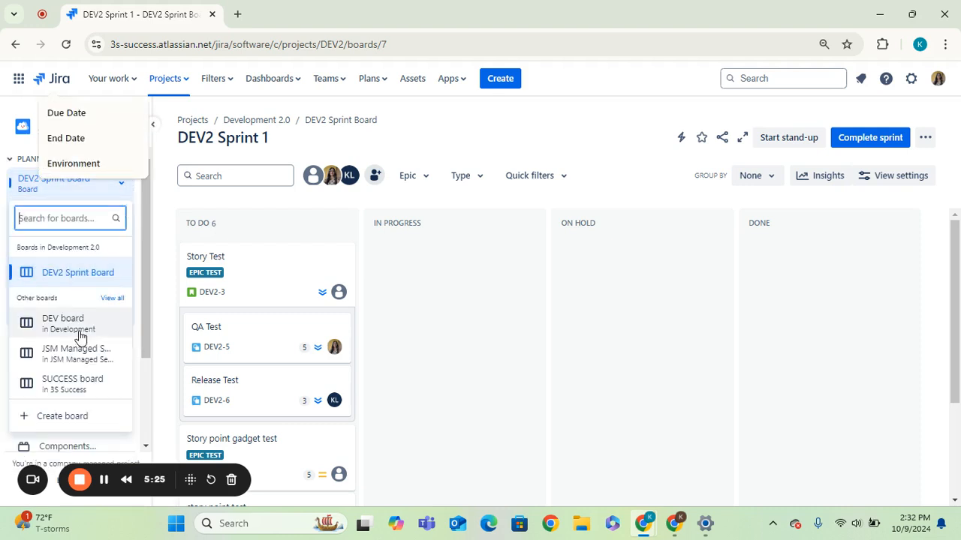
{"action": "left_click", "coordinate": [133, 113]}
{"action": "left_click", "coordinate": [134, 114]}
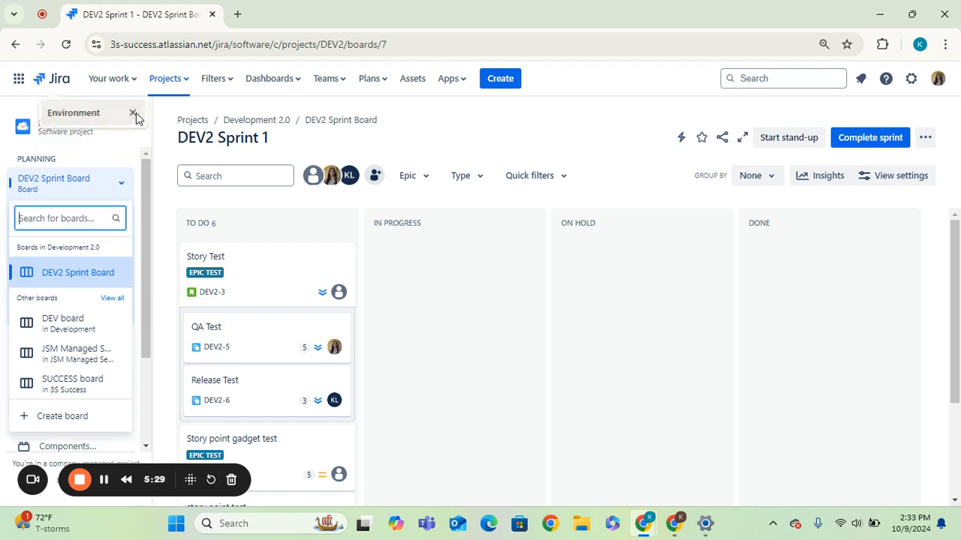
Step: Close the board switcher and open the board's Timeline view
{"action": "left_click", "coordinate": [134, 113]}
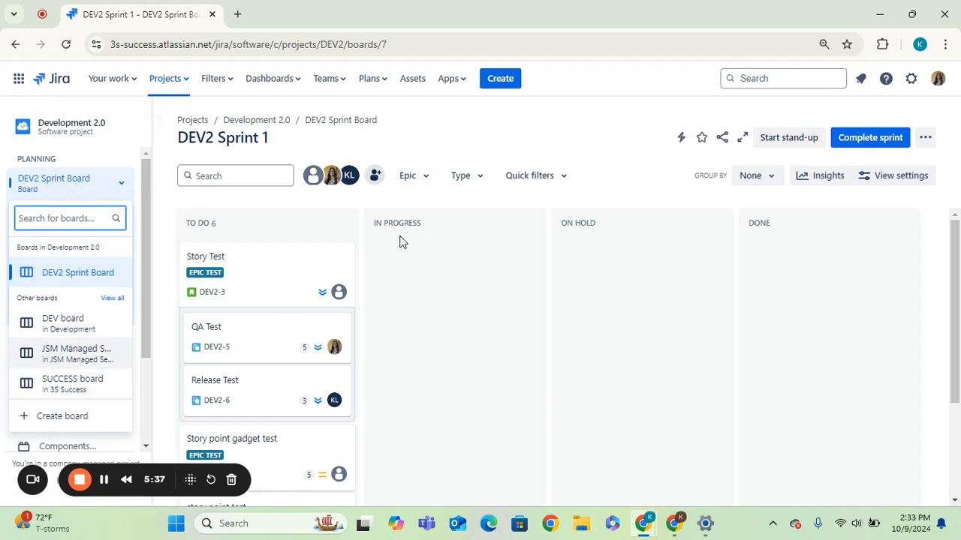
{"action": "left_click", "coordinate": [125, 190]}
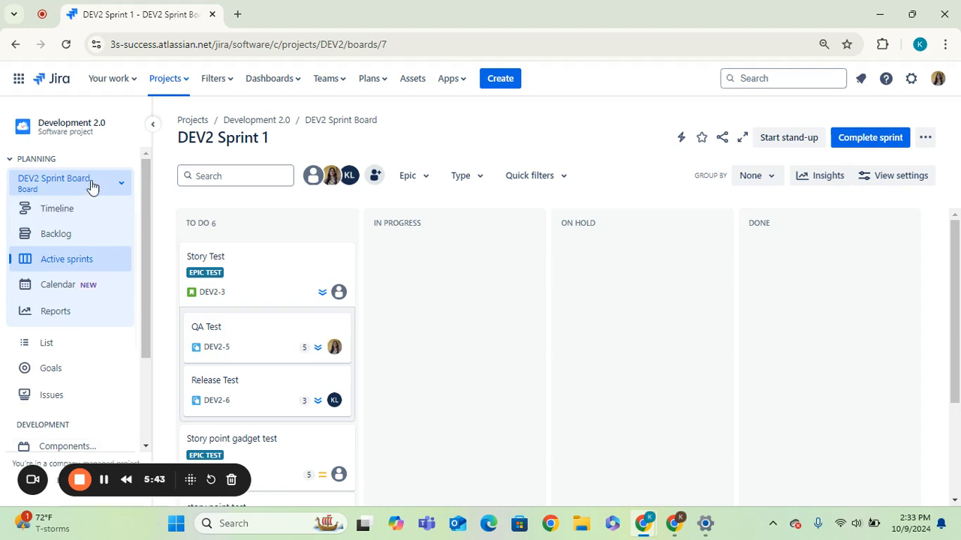
{"action": "left_click", "coordinate": [71, 265]}
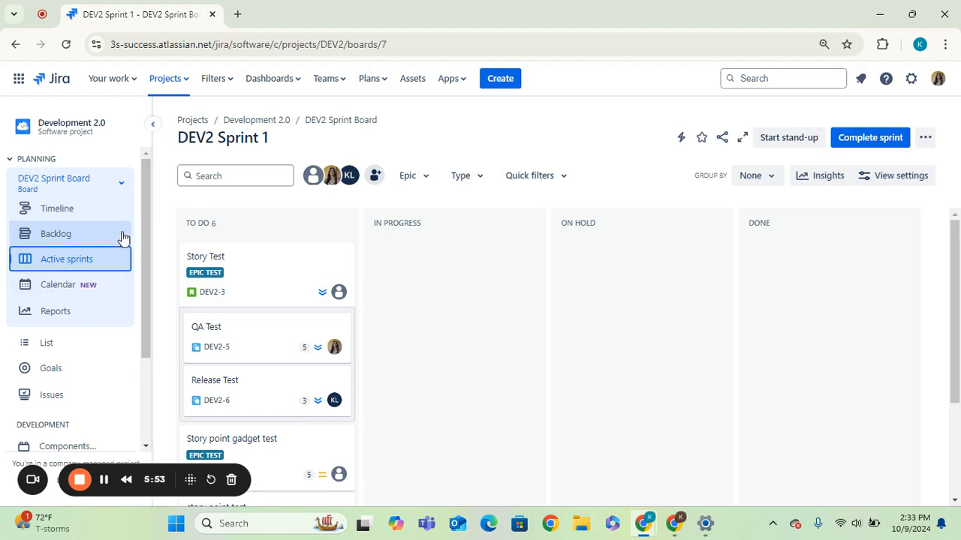
{"action": "left_click", "coordinate": [75, 217]}
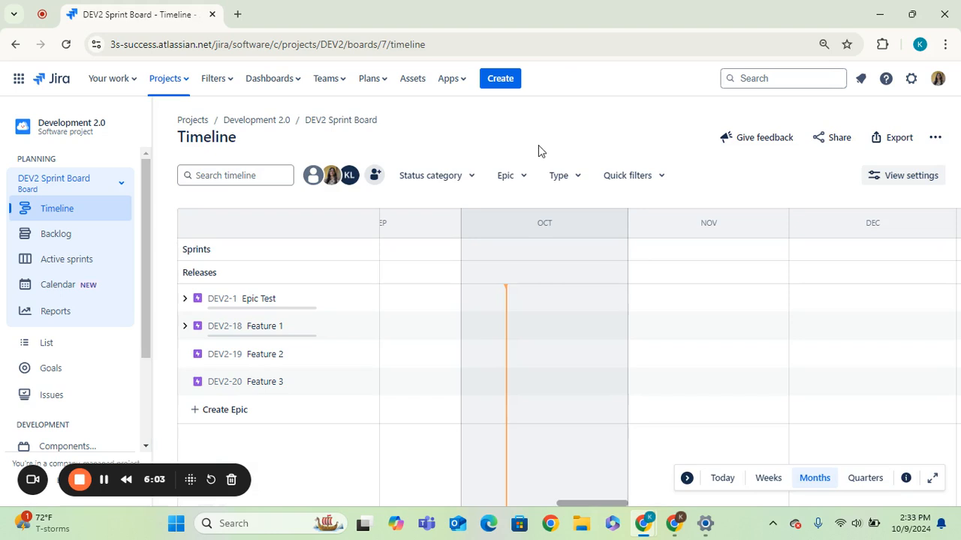
Step: Expand the Epic Test epic to view its child issues and collapse it again
{"action": "left_click", "coordinate": [688, 479]}
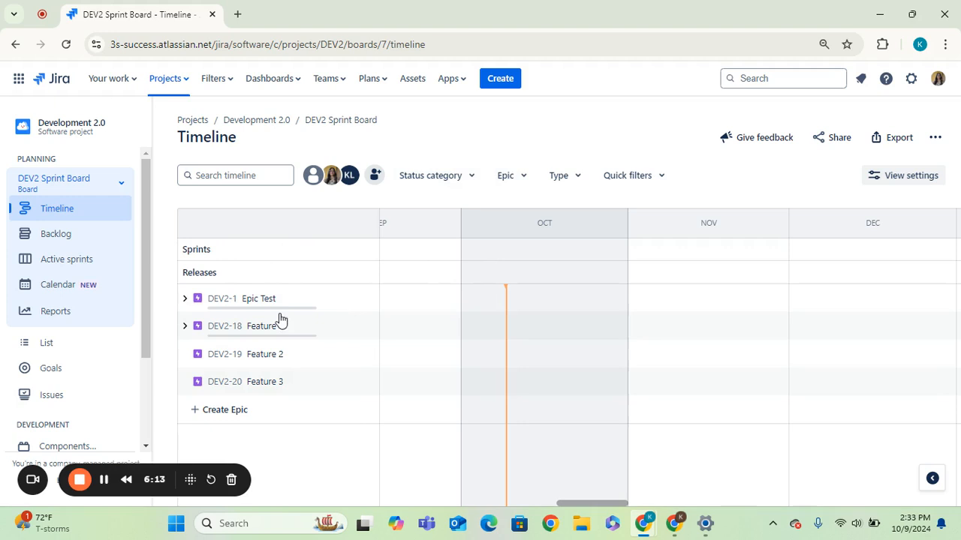
{"action": "left_click", "coordinate": [185, 300]}
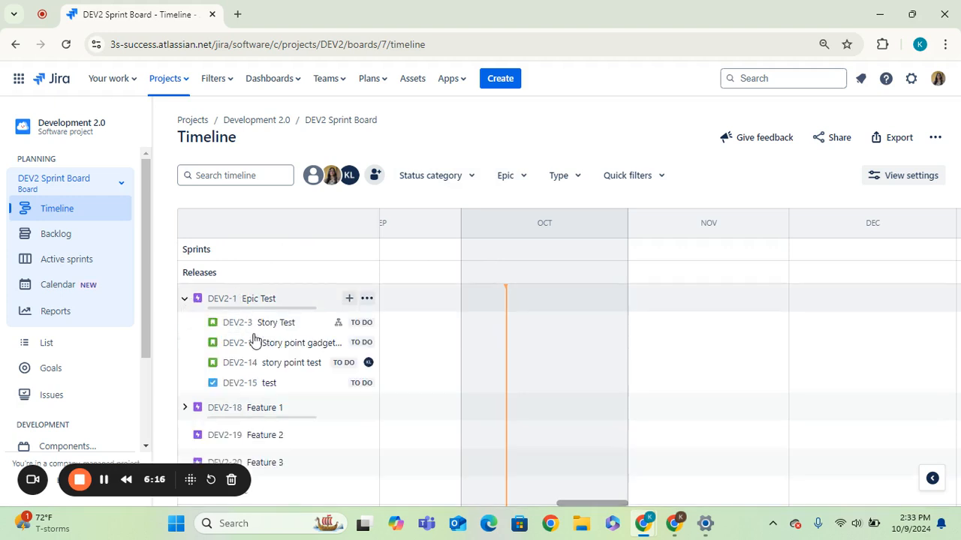
{"action": "left_click", "coordinate": [185, 301]}
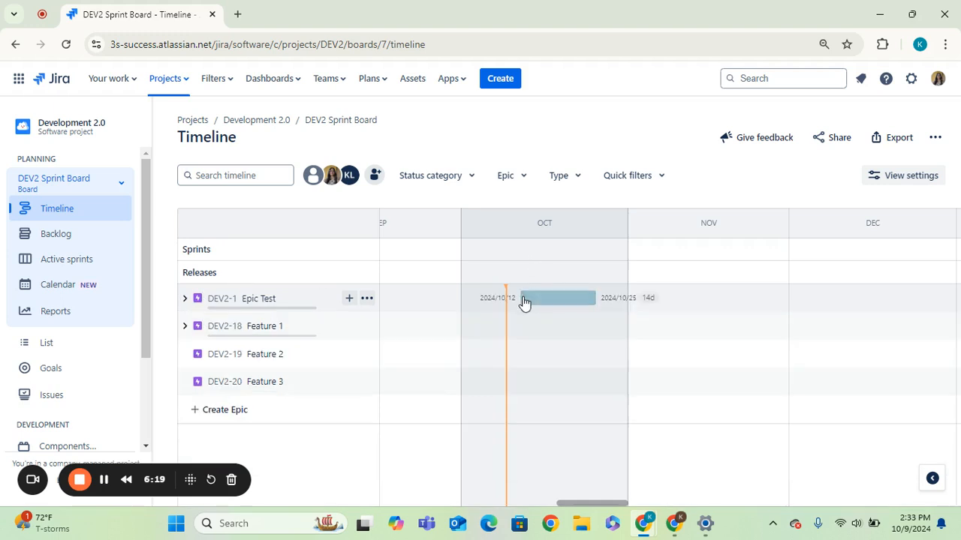
Step: Schedule Epic Test on the timeline starting 2024/10/09 and stretch its end into early November
{"action": "left_click", "coordinate": [509, 301]}
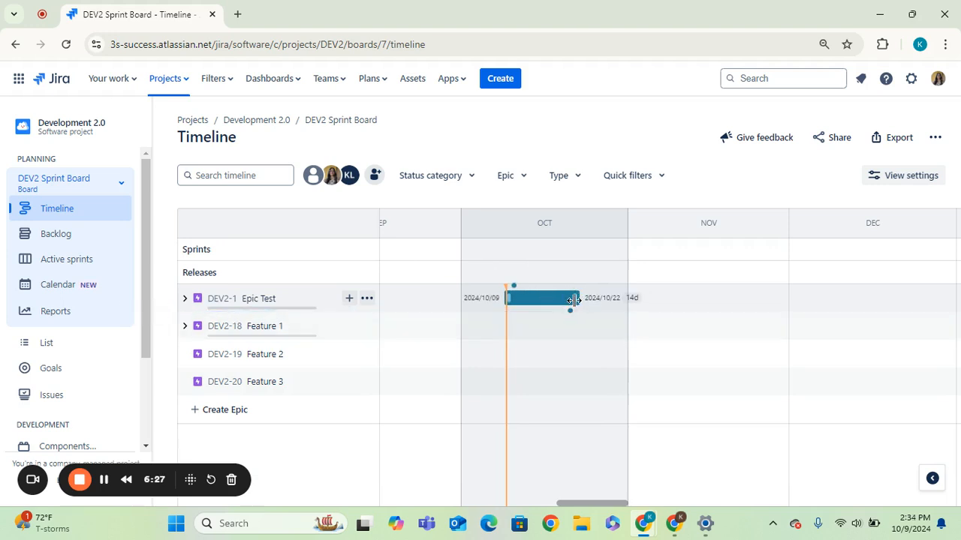
{"action": "left_click_drag", "start_coordinate": [574, 301], "coordinate": [680, 292]}
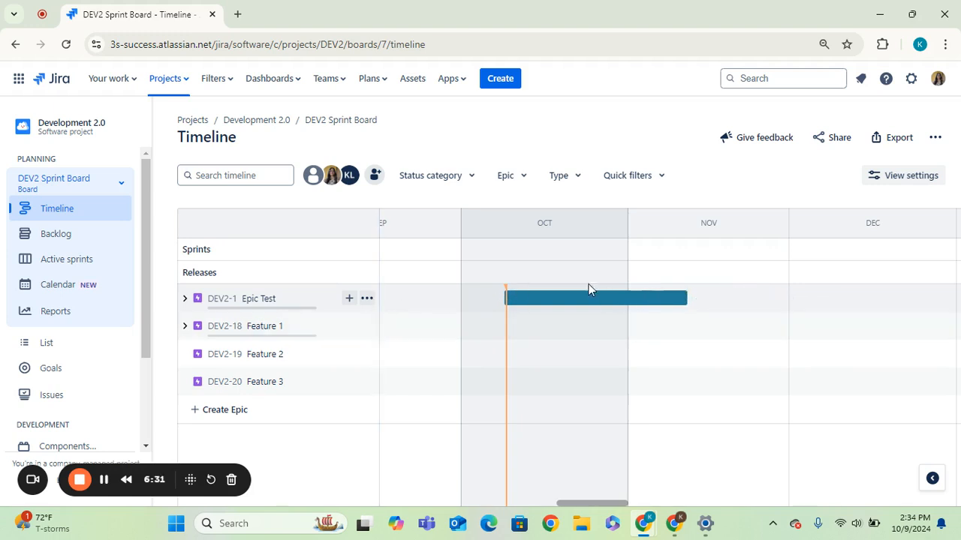
Step: Turn on Show completed in the timeline view settings, keeping the 12 months range
{"action": "left_click", "coordinate": [926, 182]}
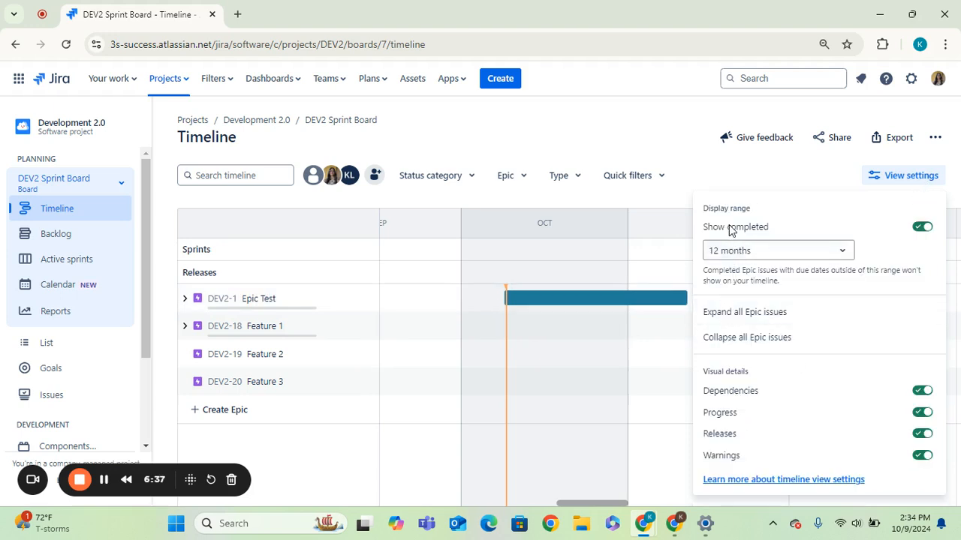
{"action": "left_click", "coordinate": [920, 232]}
{"action": "left_click", "coordinate": [928, 230]}
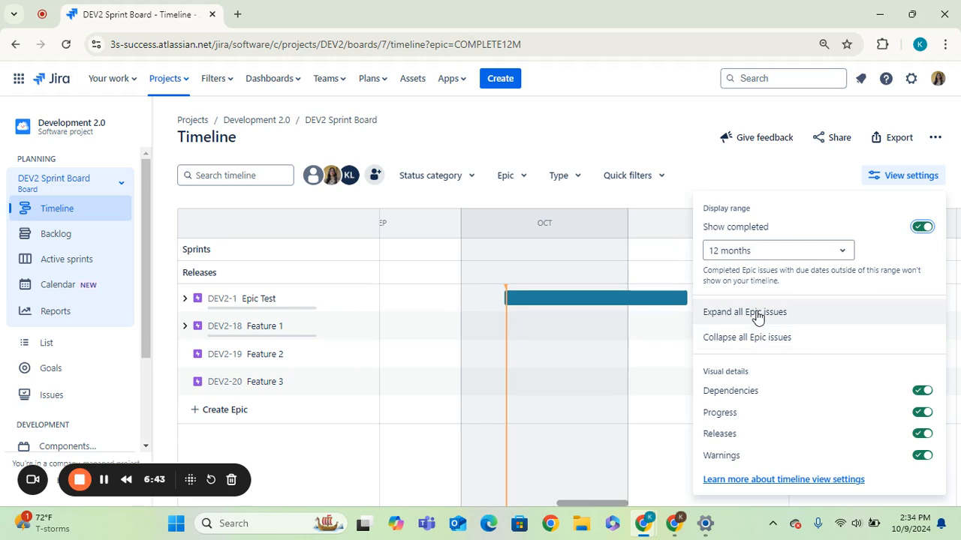
{"action": "left_click", "coordinate": [812, 255]}
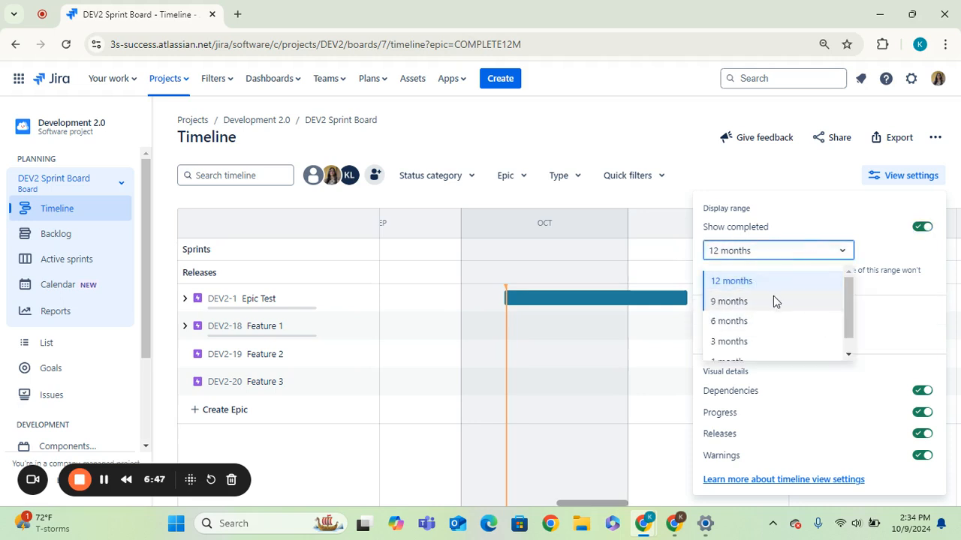
{"action": "left_click", "coordinate": [891, 259]}
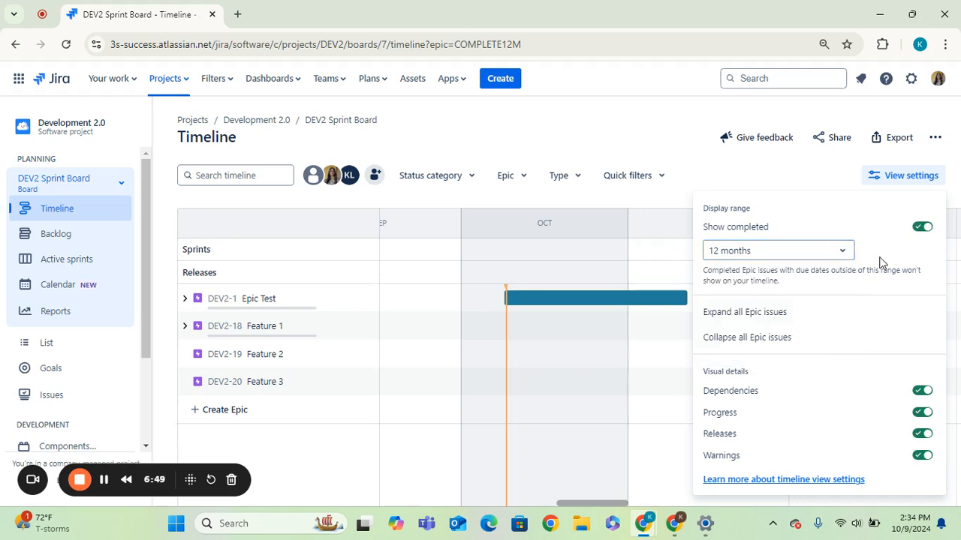
{"action": "left_click", "coordinate": [733, 177]}
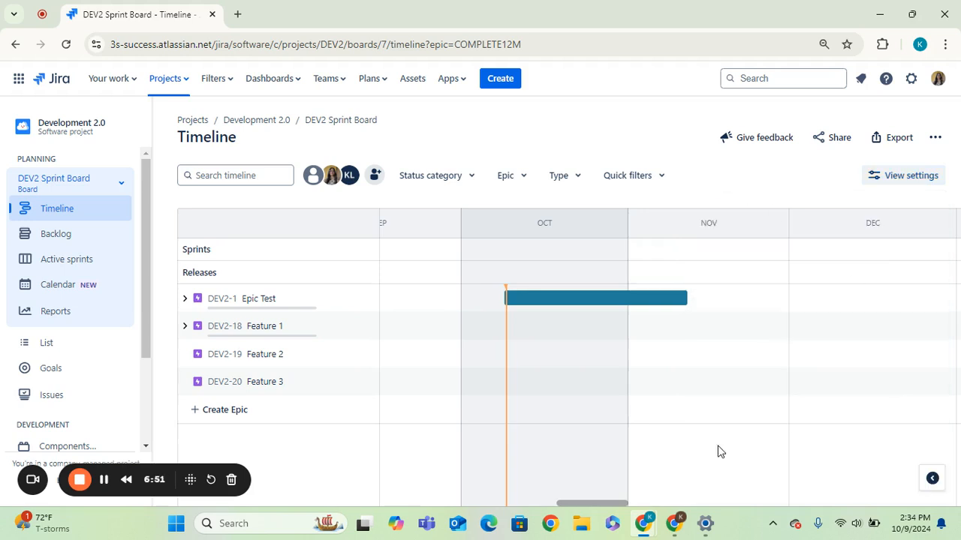
Step: Switch the timeline scale to Weeks
{"action": "left_click", "coordinate": [932, 478]}
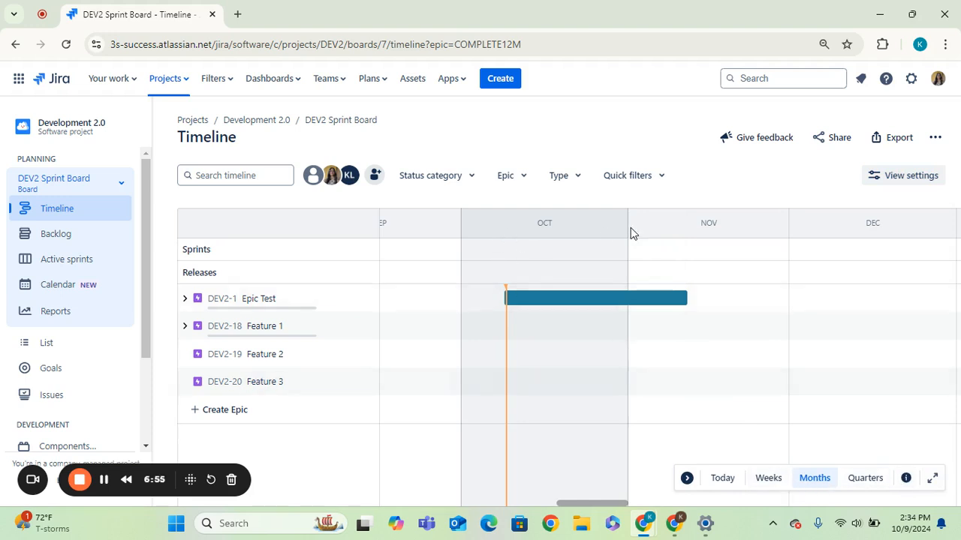
{"action": "left_click", "coordinate": [768, 478]}
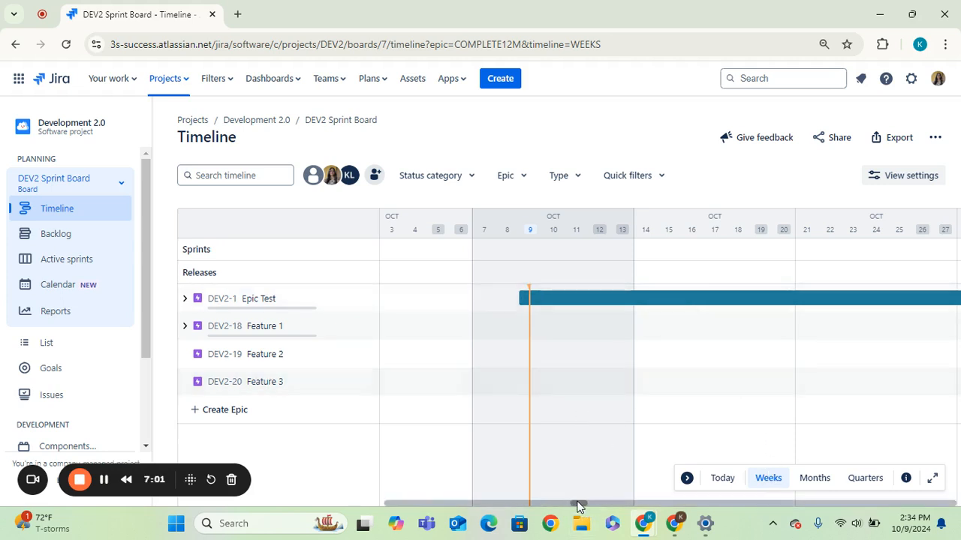
Step: Shorten the Epic Test bar so it runs from 2024/10/09 to about 2024/10/17
{"action": "left_click_drag", "start_coordinate": [575, 506], "coordinate": [593, 504]}
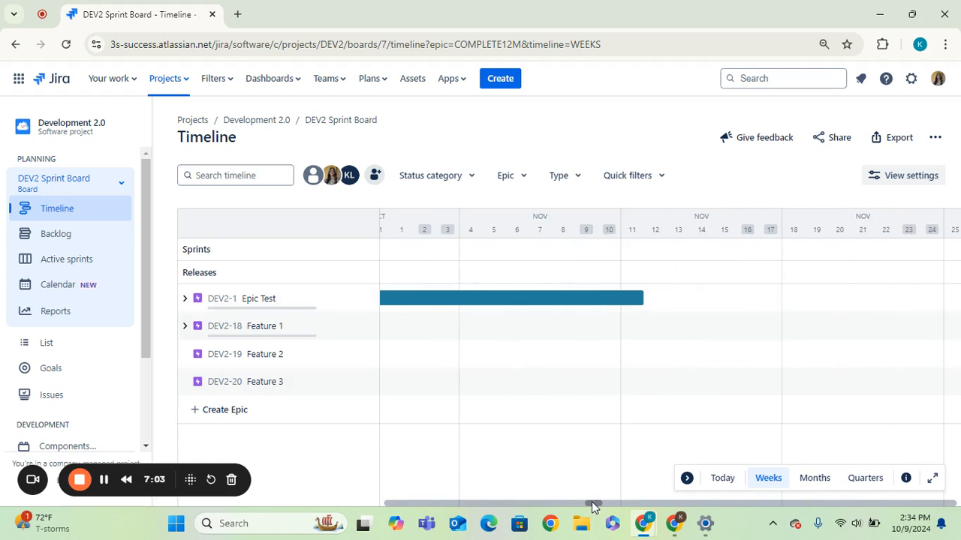
{"action": "left_click_drag", "start_coordinate": [746, 299], "coordinate": [443, 302]}
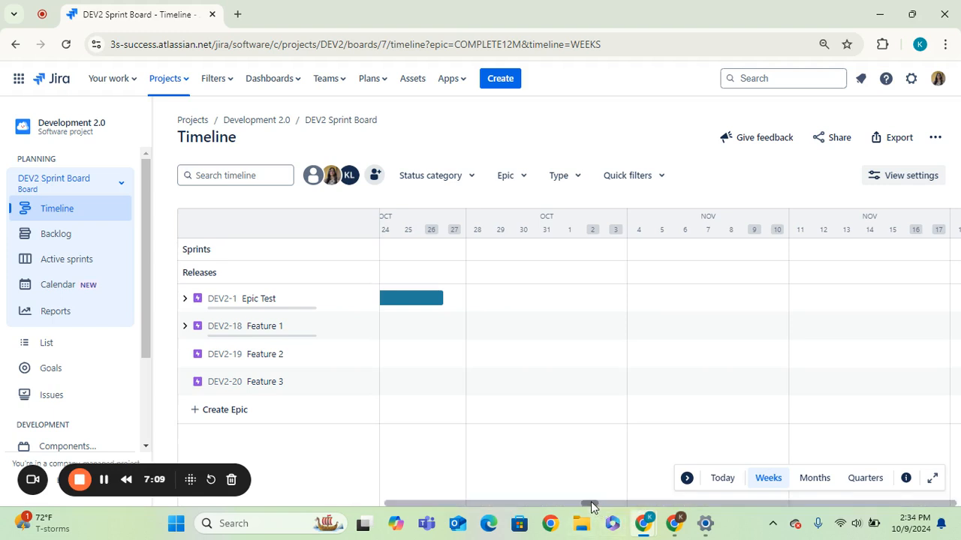
{"action": "left_click_drag", "start_coordinate": [583, 506], "coordinate": [580, 506]}
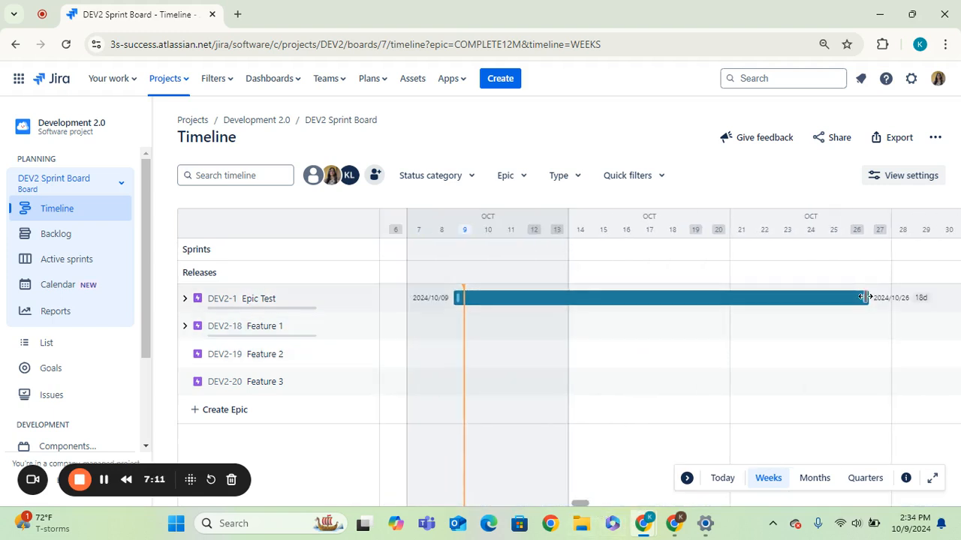
{"action": "left_click_drag", "start_coordinate": [863, 298], "coordinate": [659, 300]}
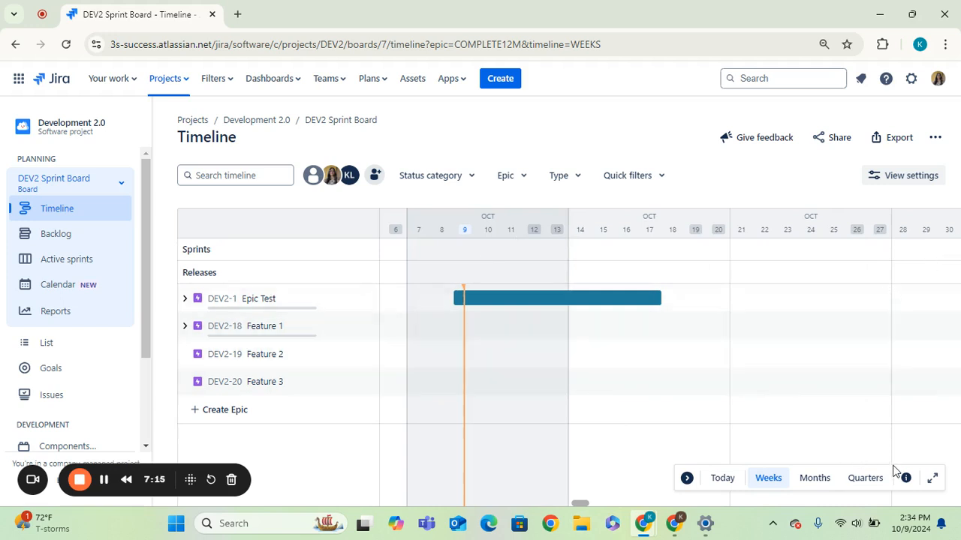
Step: Hide the timeline controls and open the board's Backlog
{"action": "left_click", "coordinate": [686, 481]}
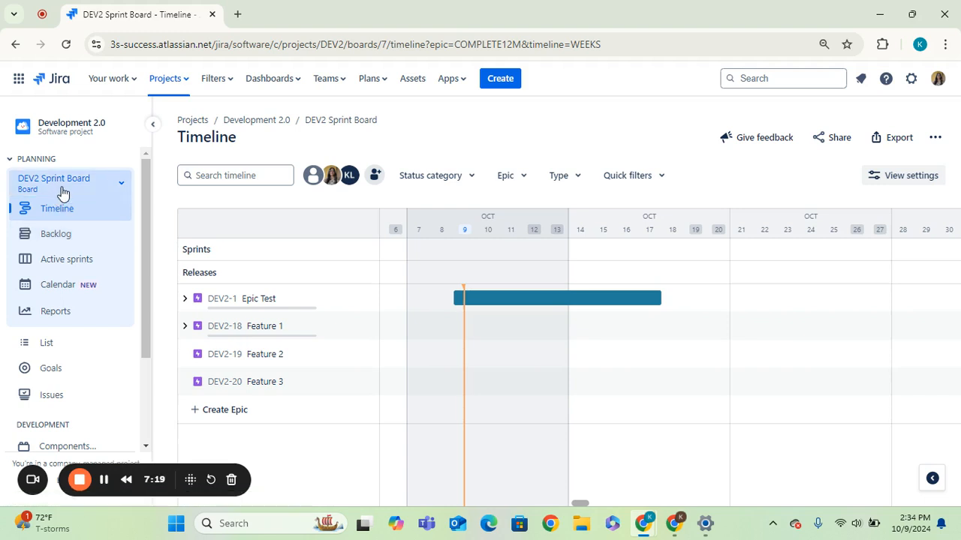
{"action": "left_click", "coordinate": [71, 240]}
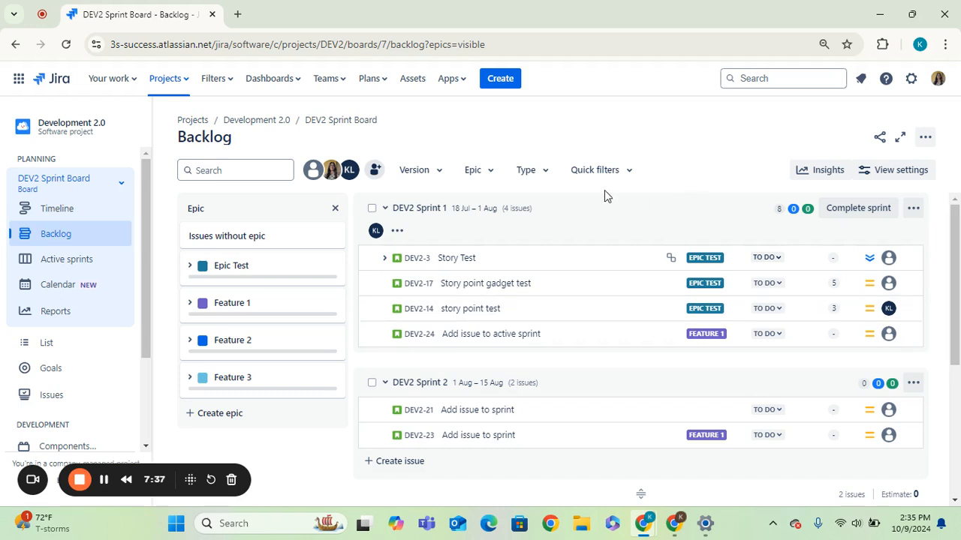
Step: Collapse the DEV2 Sprint 1 section and expand it again
{"action": "left_click", "coordinate": [386, 210]}
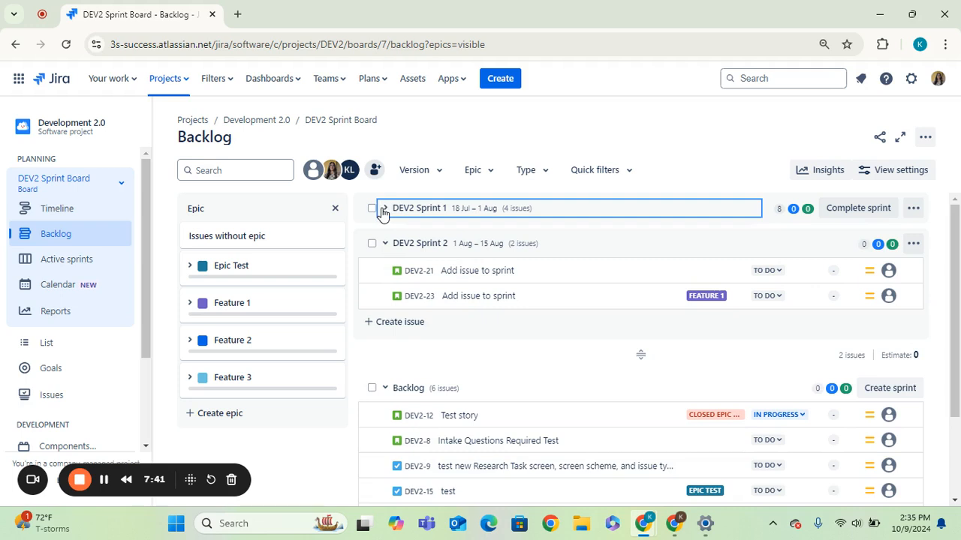
{"action": "left_click", "coordinate": [386, 210]}
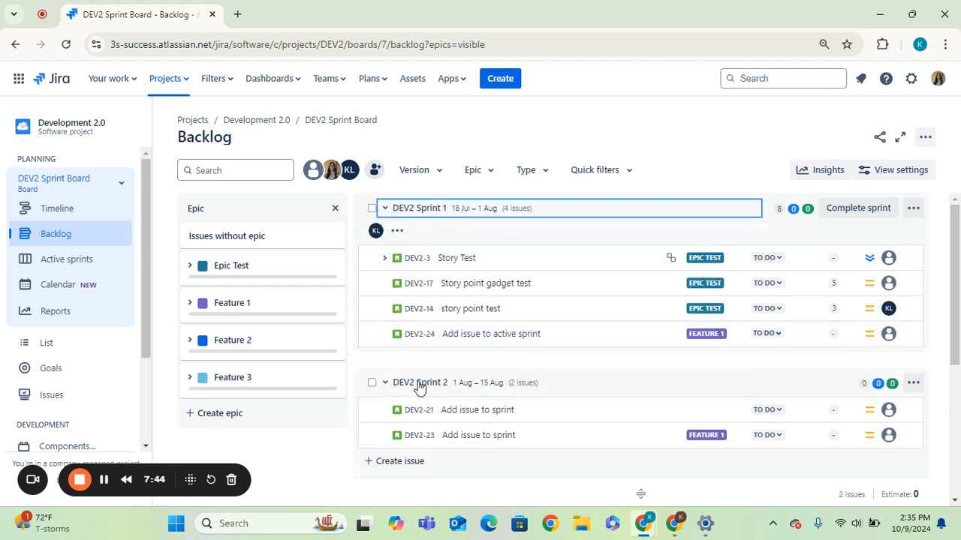
Step: Create a new sprint in the backlog below the existing sprints
{"action": "left_click_drag", "start_coordinate": [956, 306], "coordinate": [950, 412]}
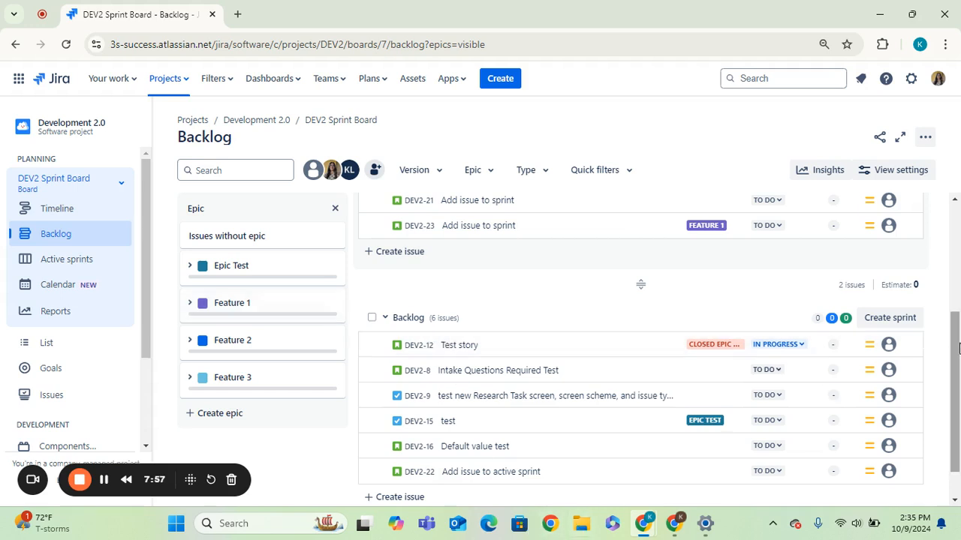
{"action": "left_click_drag", "start_coordinate": [958, 348], "coordinate": [956, 374]}
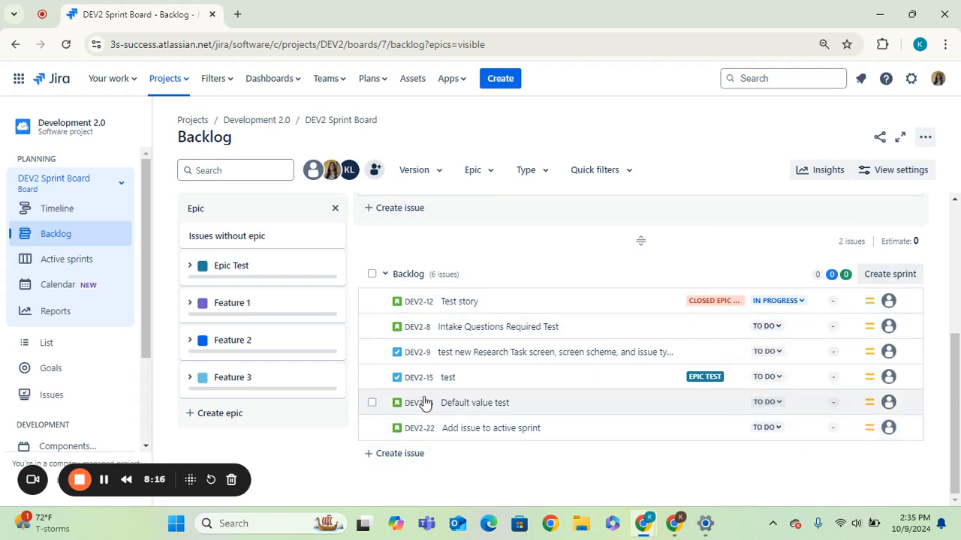
{"action": "left_click", "coordinate": [891, 281]}
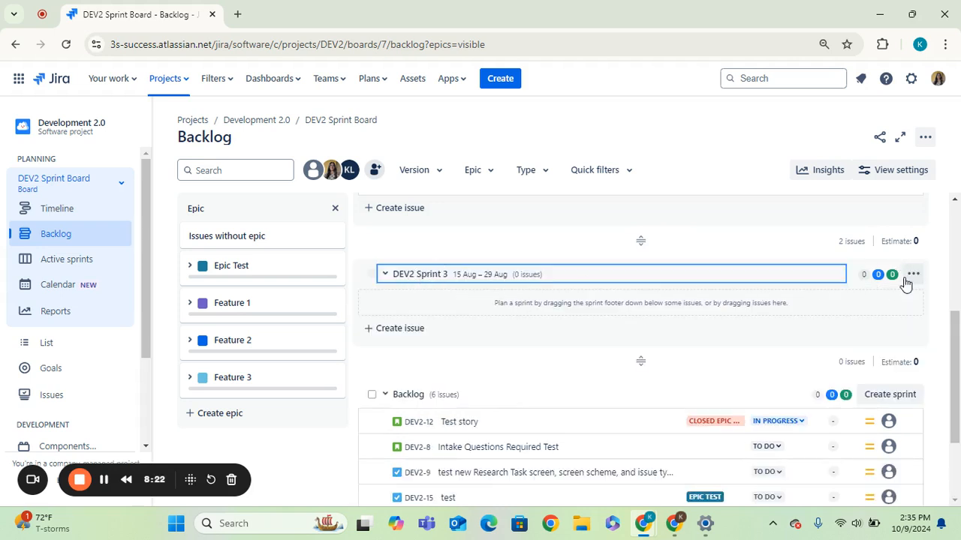
Step: Open the edit dialog for DEV2 Sprint 3 and switch its duration to custom
{"action": "left_click_drag", "start_coordinate": [959, 364], "coordinate": [959, 259]}
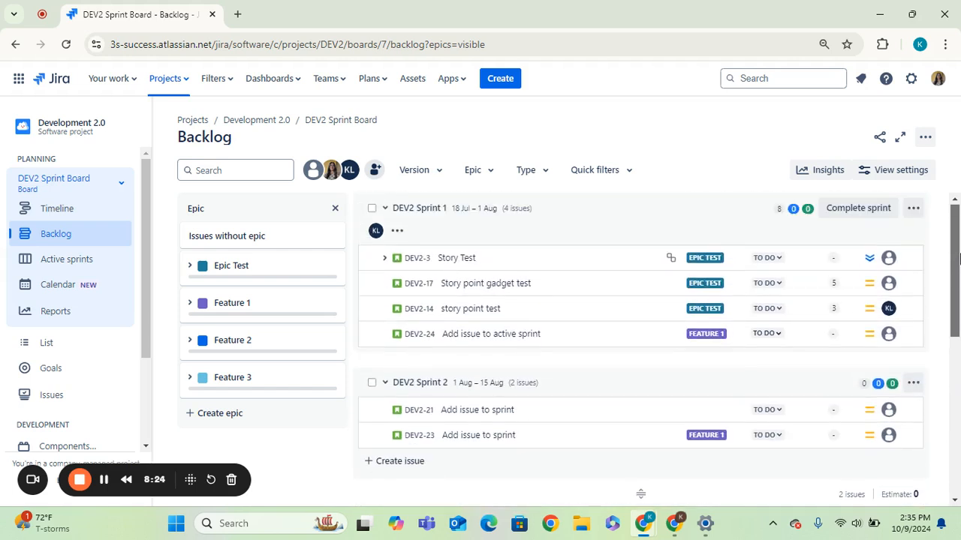
{"action": "scroll", "coordinate": [848, 351], "scroll_direction": "down", "scroll_amount": 3}
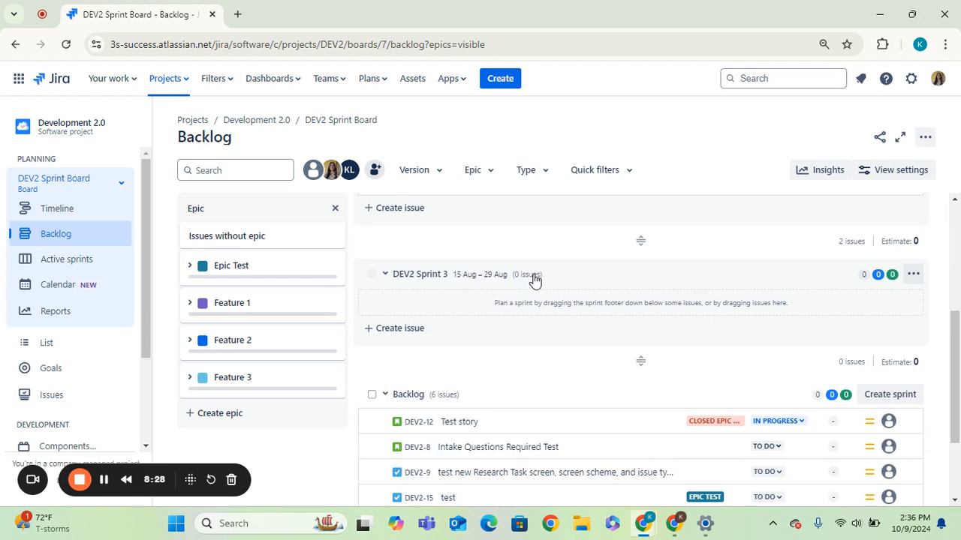
{"action": "left_click", "coordinate": [915, 280]}
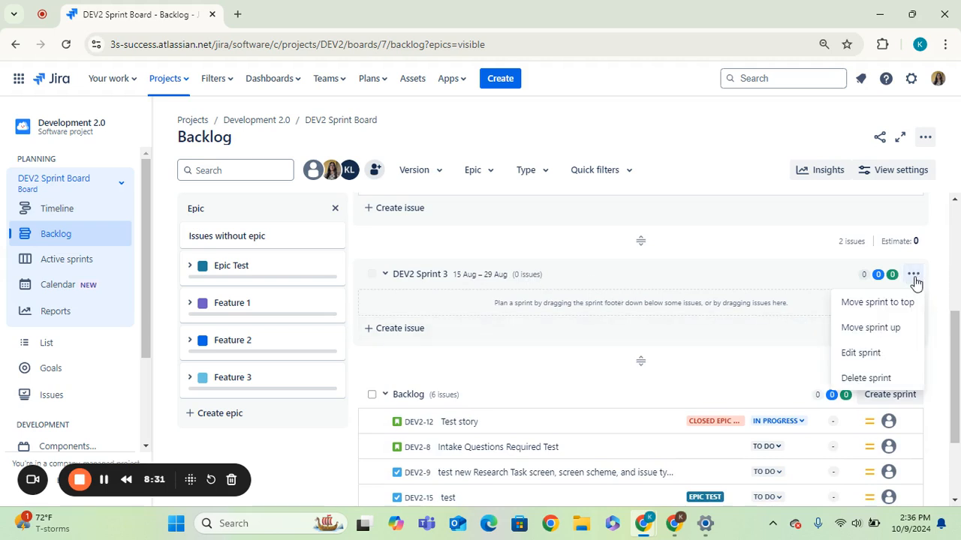
{"action": "left_click", "coordinate": [880, 360]}
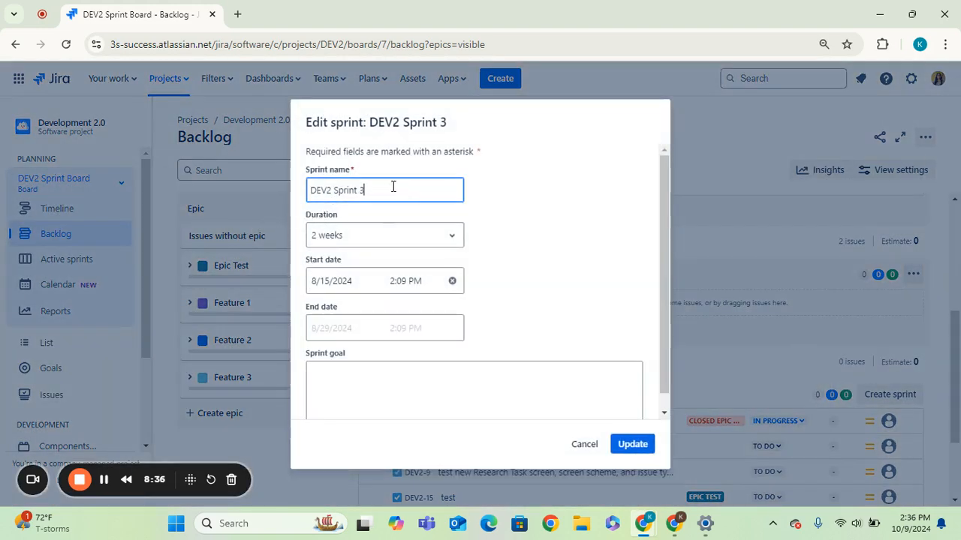
{"action": "left_click_drag", "start_coordinate": [393, 186], "coordinate": [293, 204]}
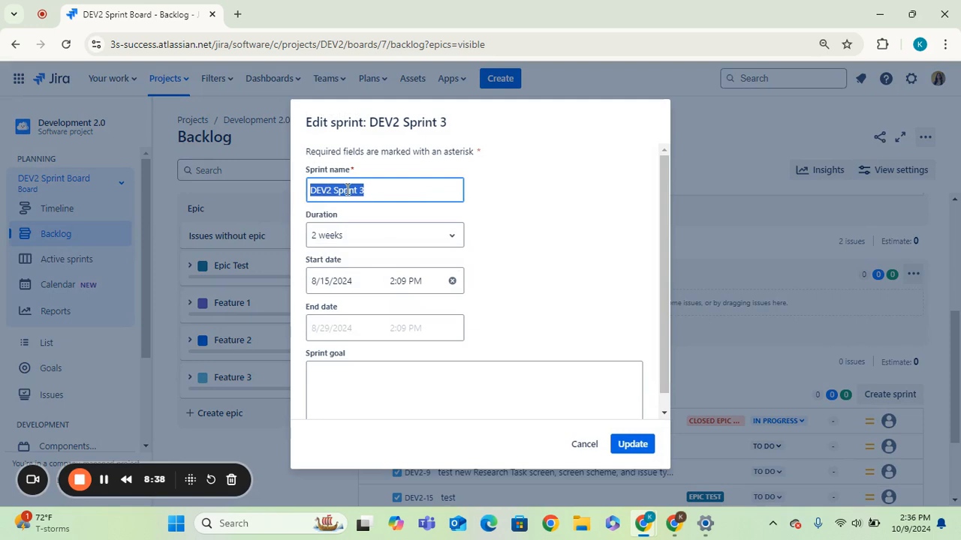
{"action": "left_click", "coordinate": [319, 191]}
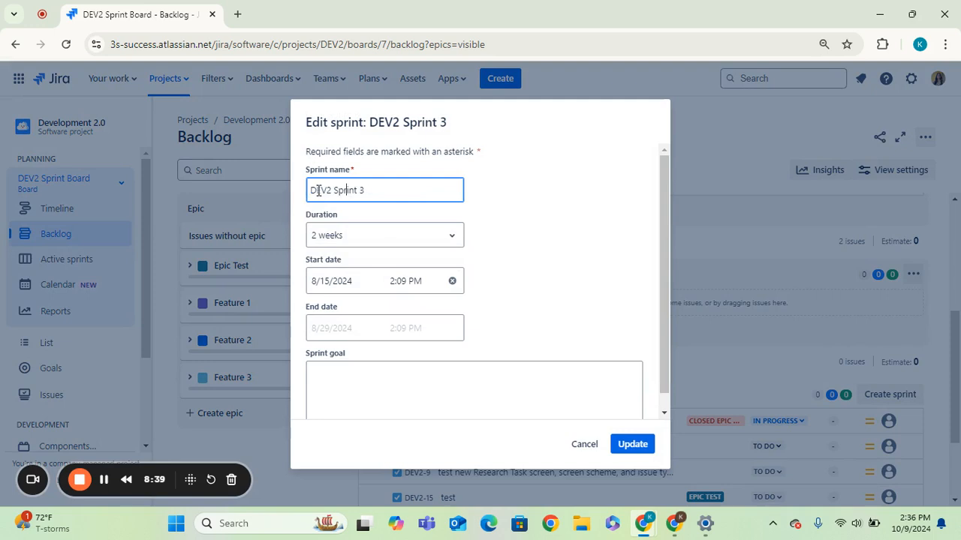
{"action": "left_click", "coordinate": [358, 245]}
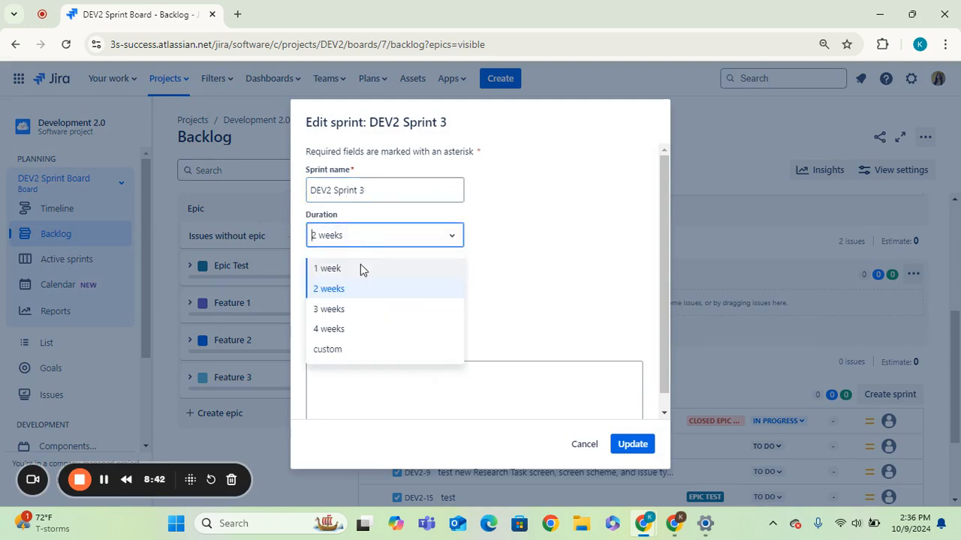
{"action": "left_click", "coordinate": [359, 272]}
{"action": "left_click", "coordinate": [408, 238]}
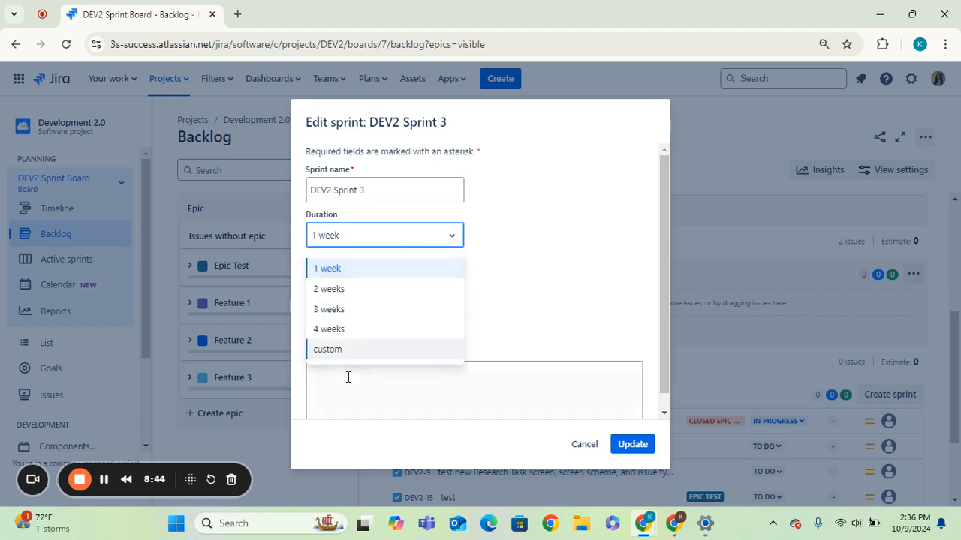
{"action": "left_click", "coordinate": [349, 351]}
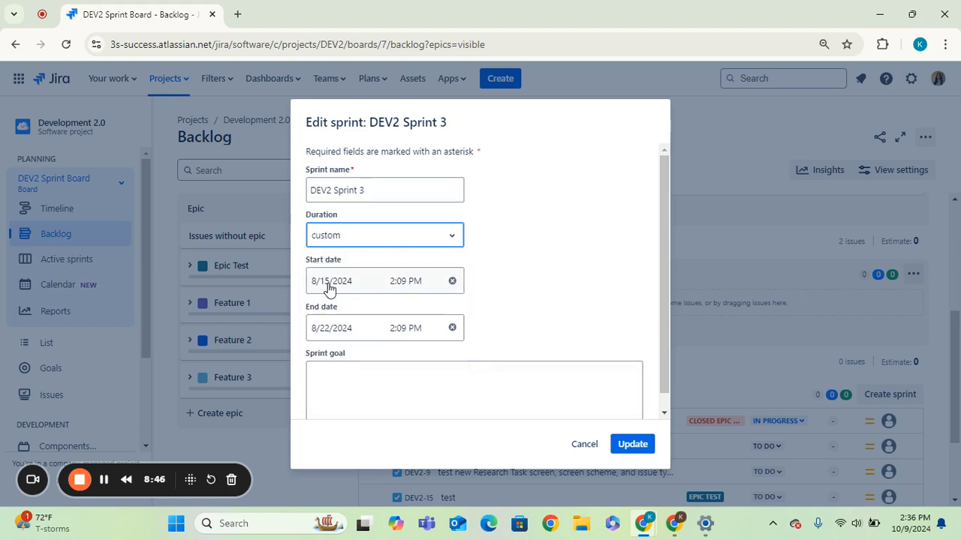
Step: Set DEV2 Sprint 3's start date to 10/9/2024
{"action": "left_click", "coordinate": [328, 289]}
{"action": "left_click", "coordinate": [488, 319]}
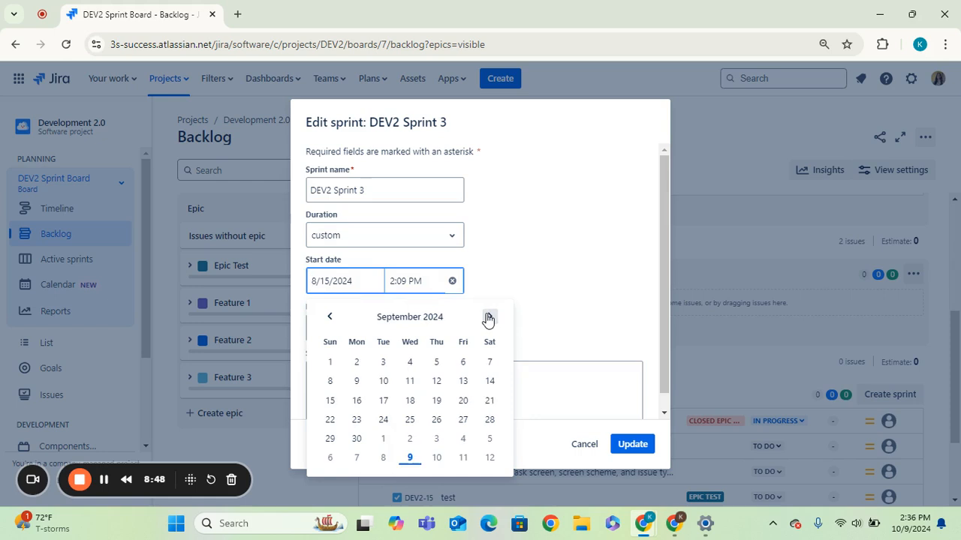
{"action": "left_click", "coordinate": [488, 319]}
{"action": "left_click", "coordinate": [489, 319]}
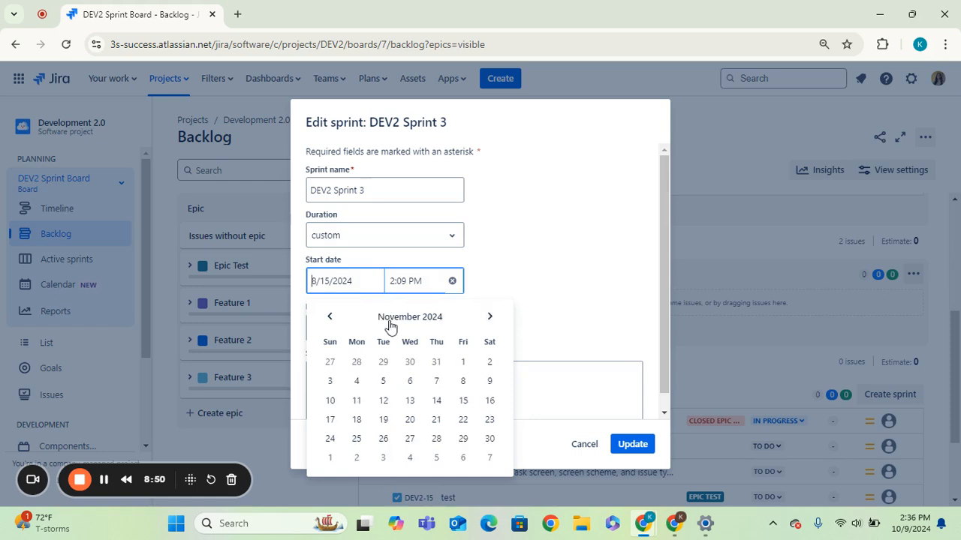
{"action": "left_click", "coordinate": [327, 317]}
{"action": "left_click", "coordinate": [409, 381]}
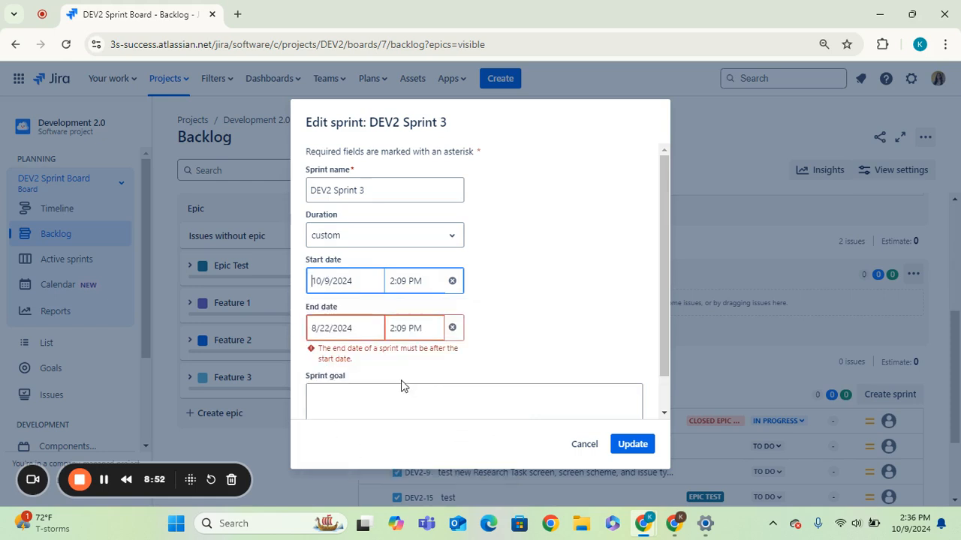
Step: Set the sprint's end date to 10/18/2024
{"action": "left_click", "coordinate": [359, 334]}
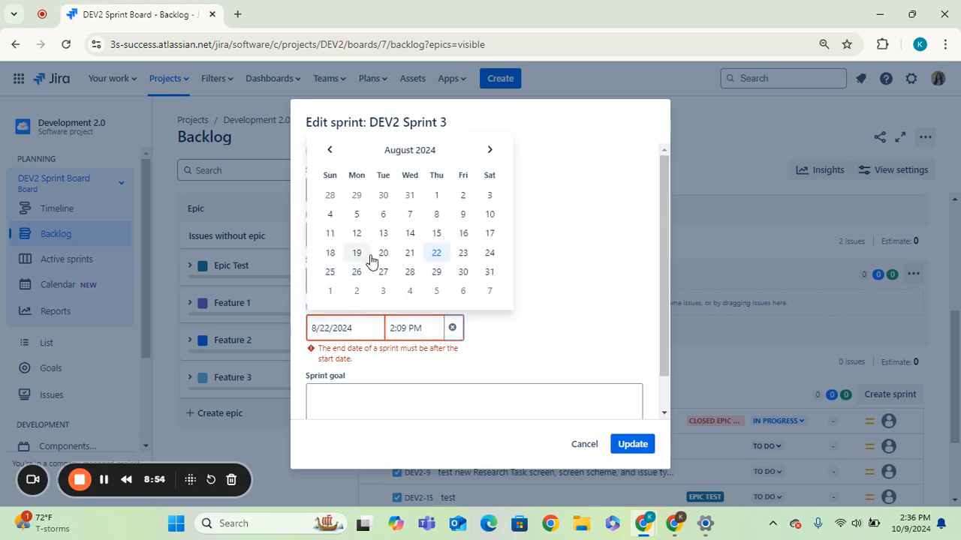
{"action": "left_click", "coordinate": [490, 150]}
{"action": "left_click", "coordinate": [490, 150]}
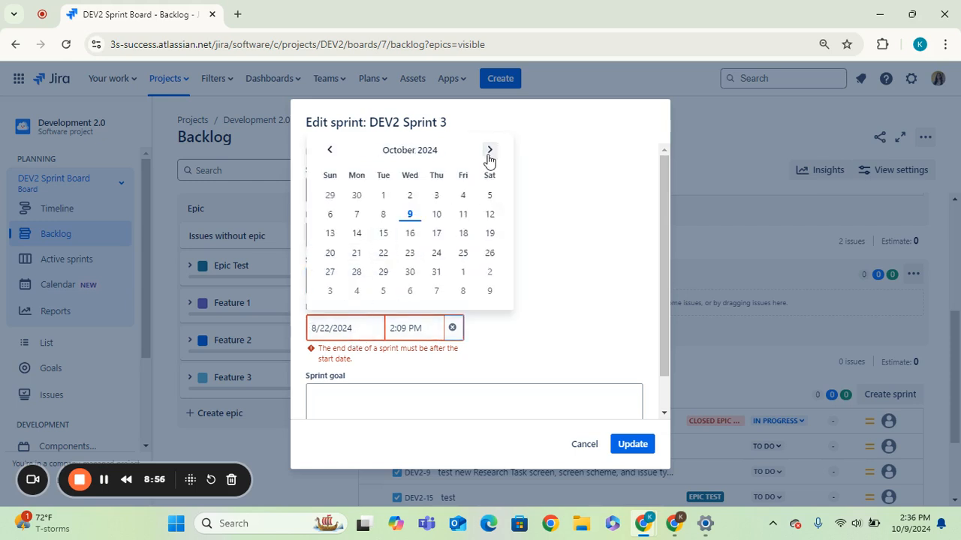
{"action": "left_click", "coordinate": [470, 236]}
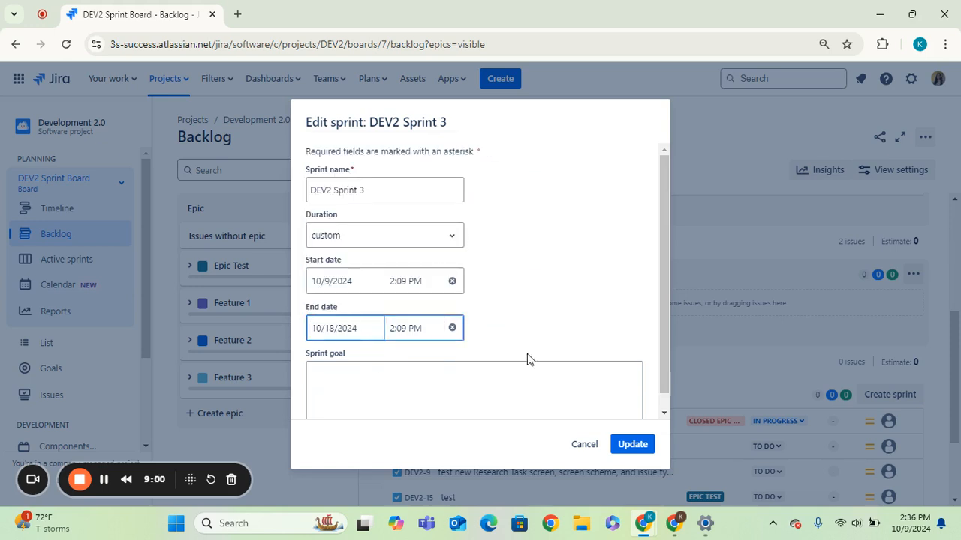
{"action": "scroll", "coordinate": [668, 294], "scroll_direction": "down", "scroll_amount": 1}
{"action": "left_click", "coordinate": [489, 382]}
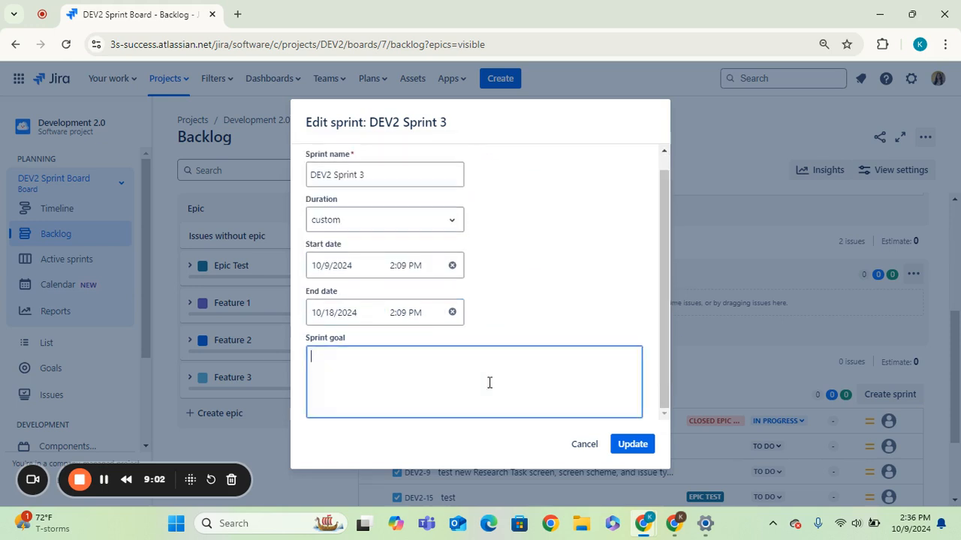
Step: Set the sprint duration to 1 week and save the sprint changes
{"action": "left_click", "coordinate": [393, 225]}
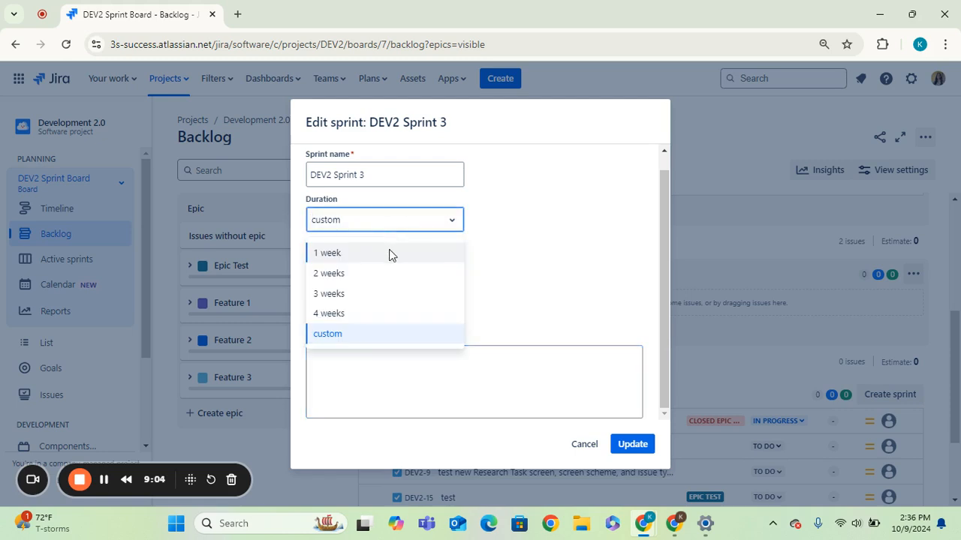
{"action": "left_click", "coordinate": [389, 255]}
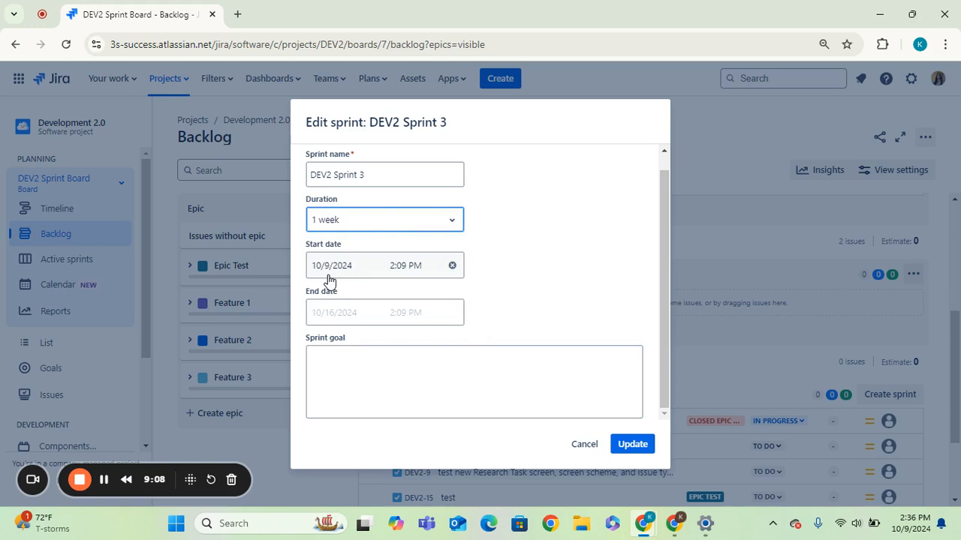
{"action": "left_click", "coordinate": [334, 229]}
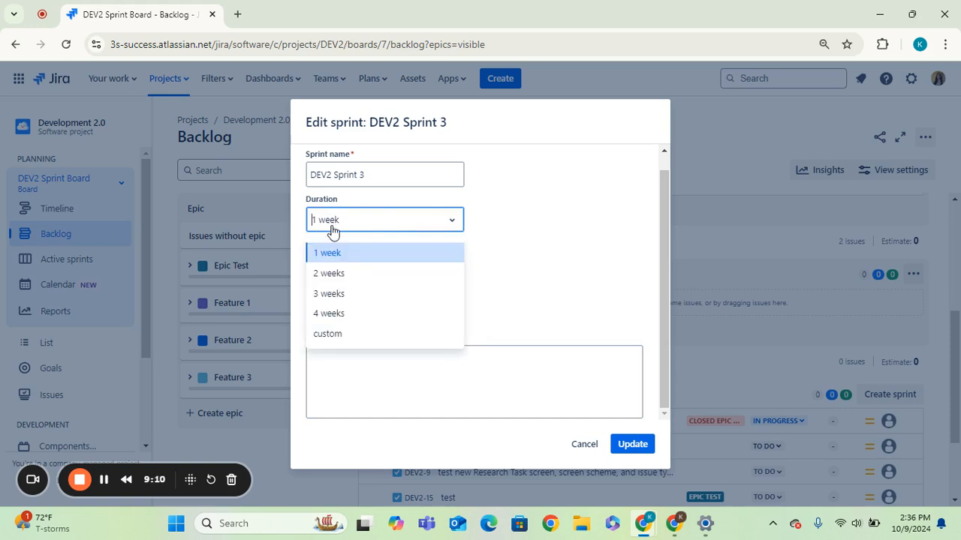
{"action": "left_click", "coordinate": [335, 277]}
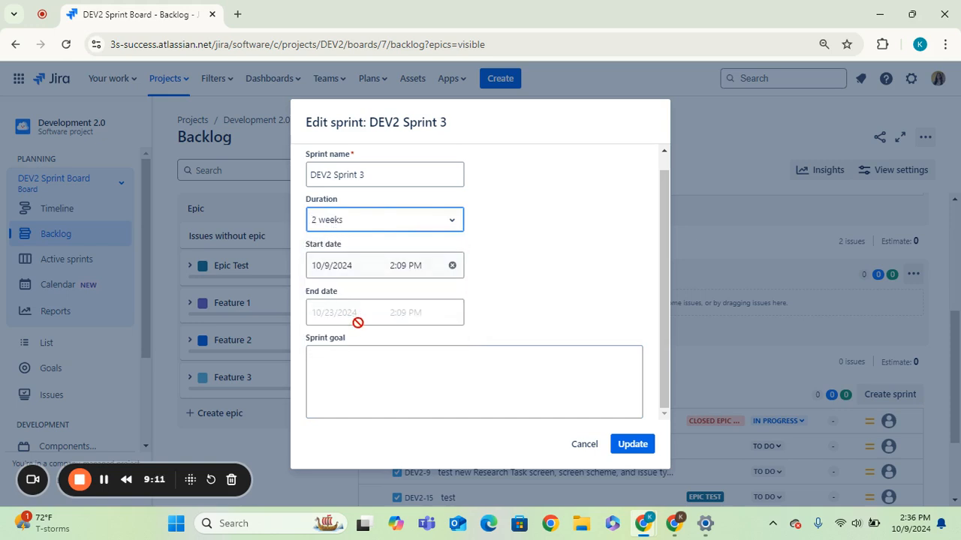
{"action": "left_click", "coordinate": [404, 227]}
{"action": "left_click", "coordinate": [401, 253]}
{"action": "left_click_drag", "start_coordinate": [661, 396], "coordinate": [665, 332]}
{"action": "scroll", "coordinate": [677, 382], "scroll_direction": "down", "scroll_amount": 1}
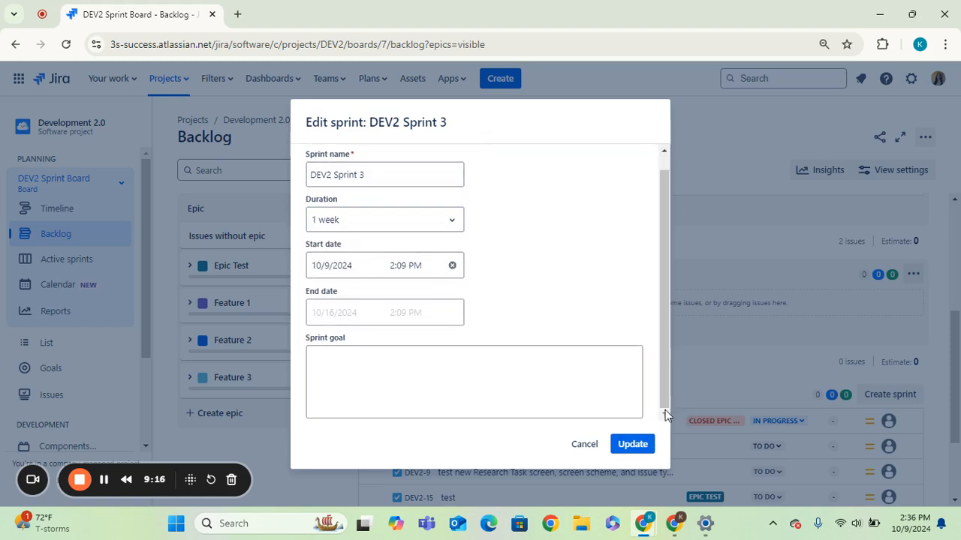
{"action": "left_click", "coordinate": [498, 405]}
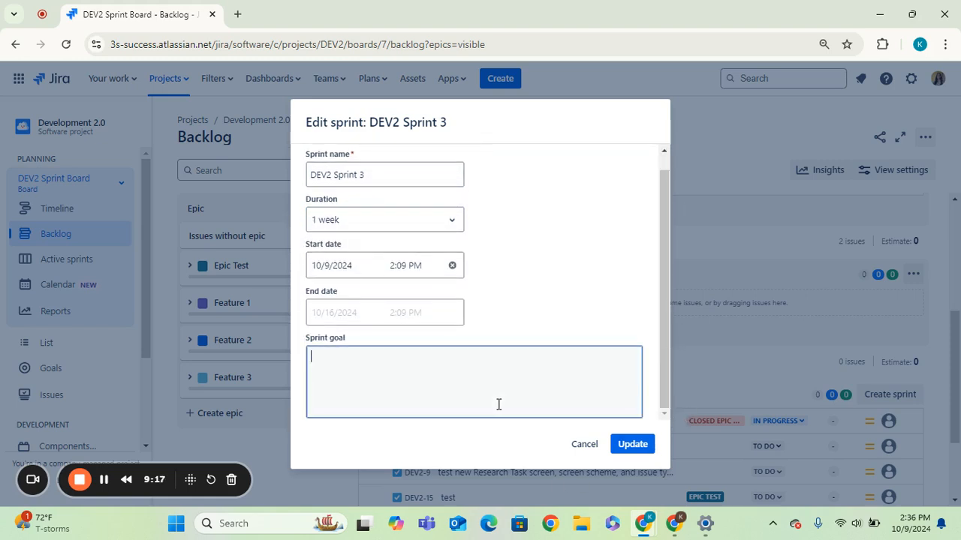
{"action": "left_click", "coordinate": [632, 446]}
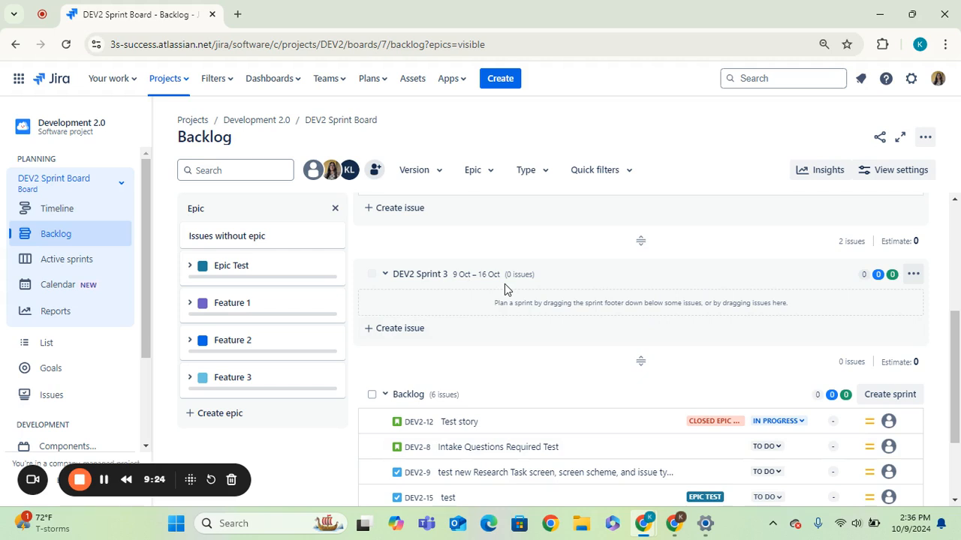
Step: Open the backlog's View settings and toggle the Version panel on, then close it again
{"action": "scroll", "coordinate": [958, 289], "scroll_direction": "up", "scroll_amount": 3}
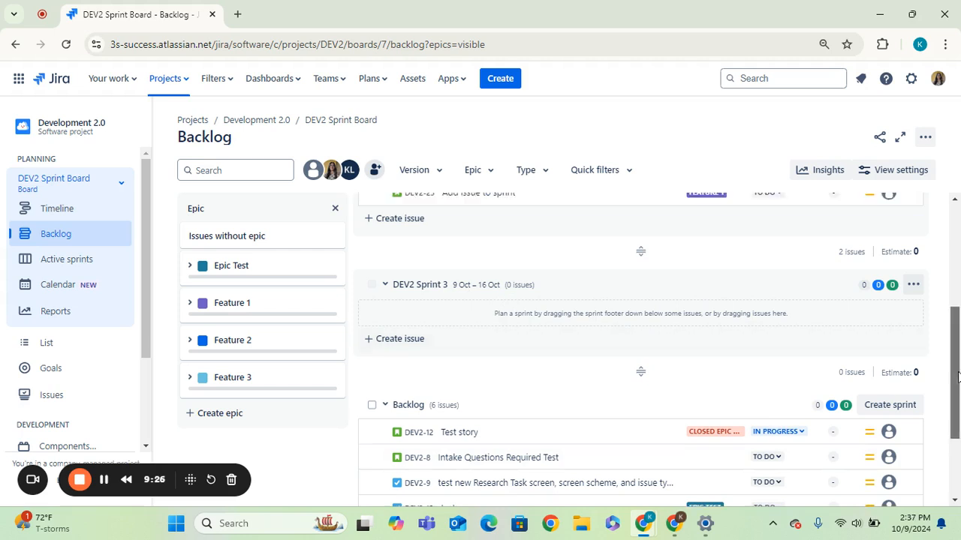
{"action": "scroll", "coordinate": [957, 289], "scroll_direction": "up", "scroll_amount": 1}
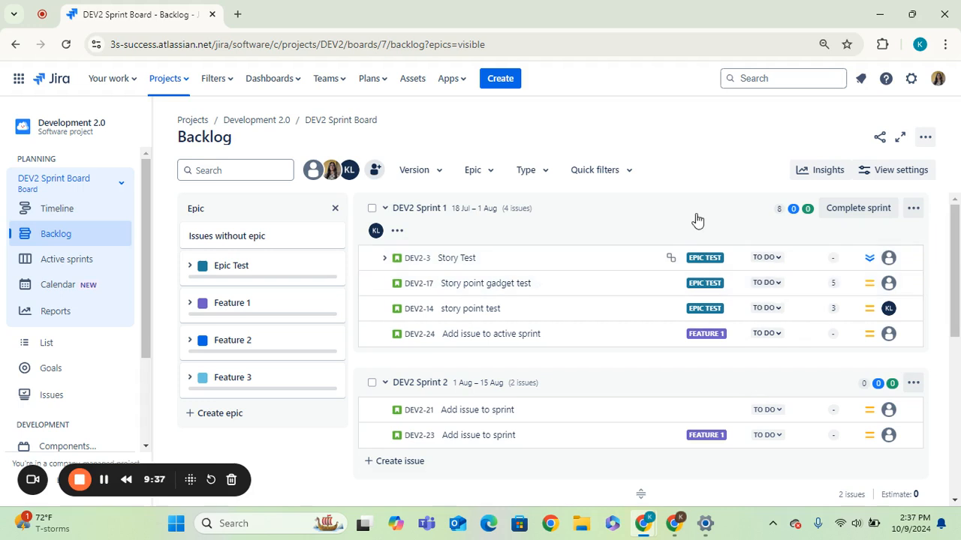
{"action": "left_click", "coordinate": [873, 179]}
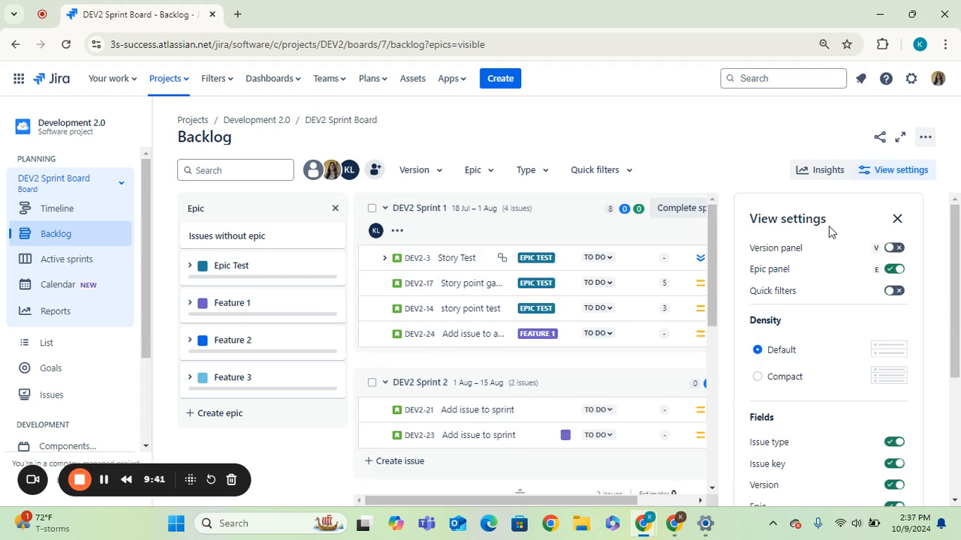
{"action": "left_click", "coordinate": [896, 249]}
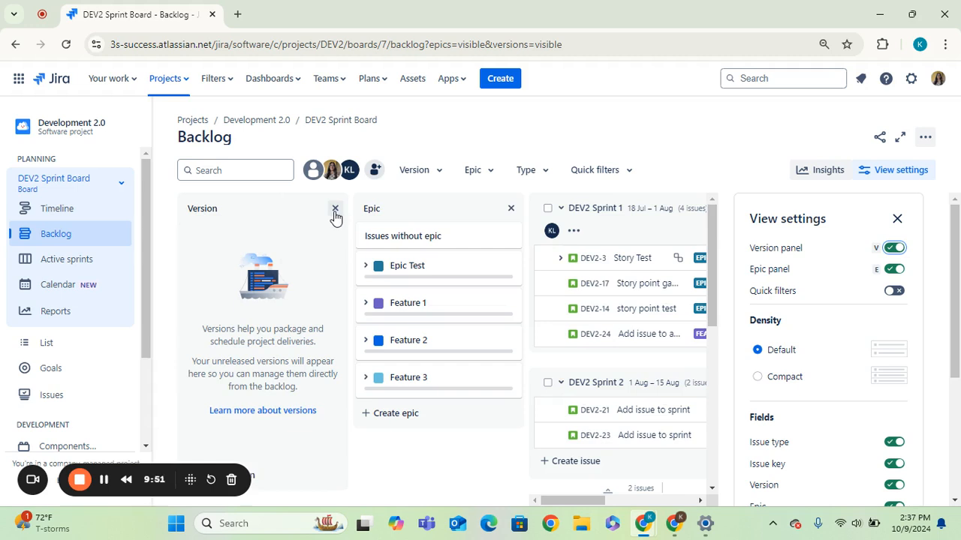
{"action": "left_click", "coordinate": [336, 211]}
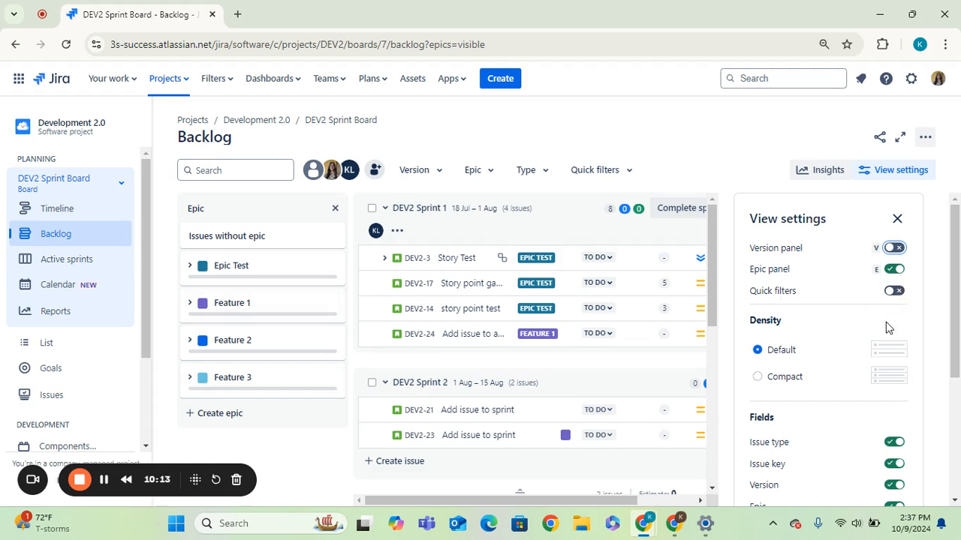
Step: Enable Quick filters and set the backlog density to Compact
{"action": "left_click", "coordinate": [898, 291]}
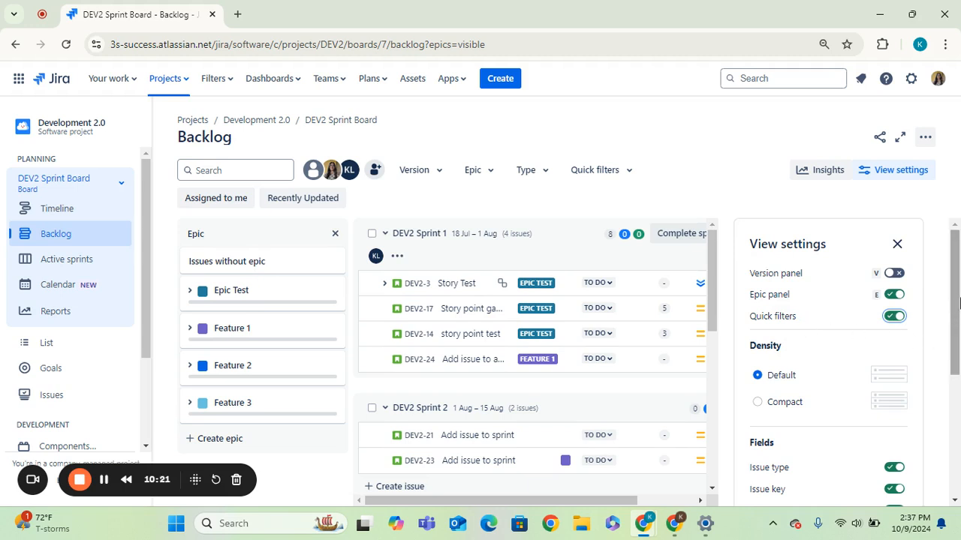
{"action": "left_click_drag", "start_coordinate": [959, 302], "coordinate": [959, 327]}
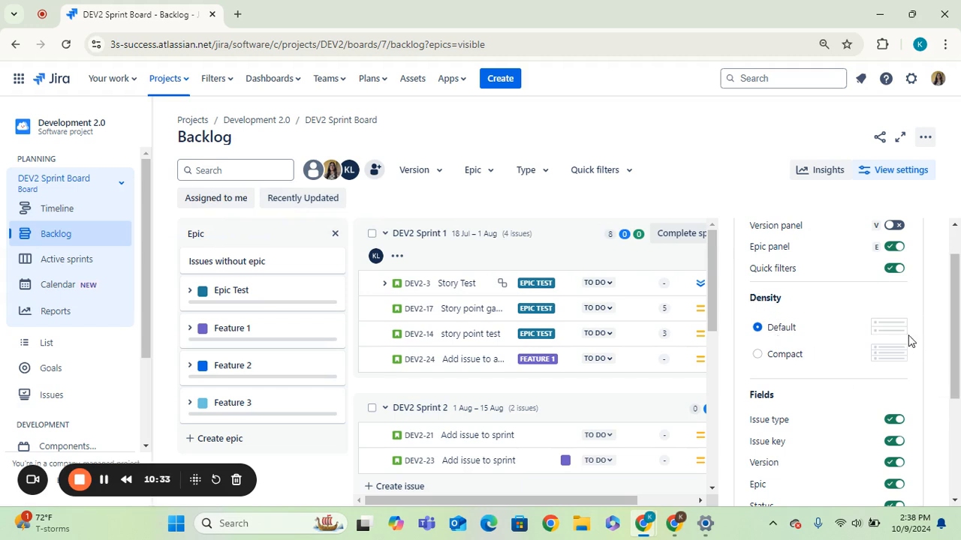
{"action": "left_click", "coordinate": [759, 357]}
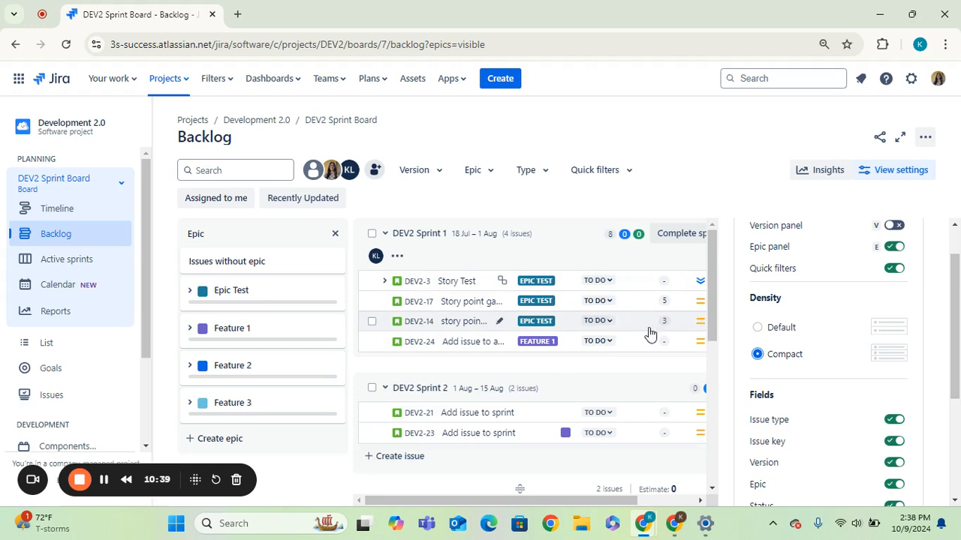
{"action": "left_click", "coordinate": [759, 328]}
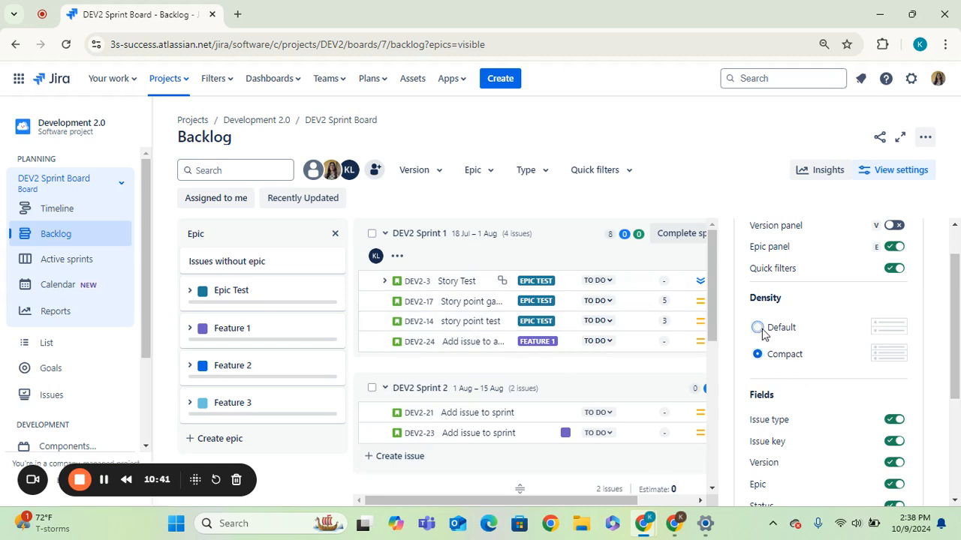
{"action": "left_click", "coordinate": [756, 354]}
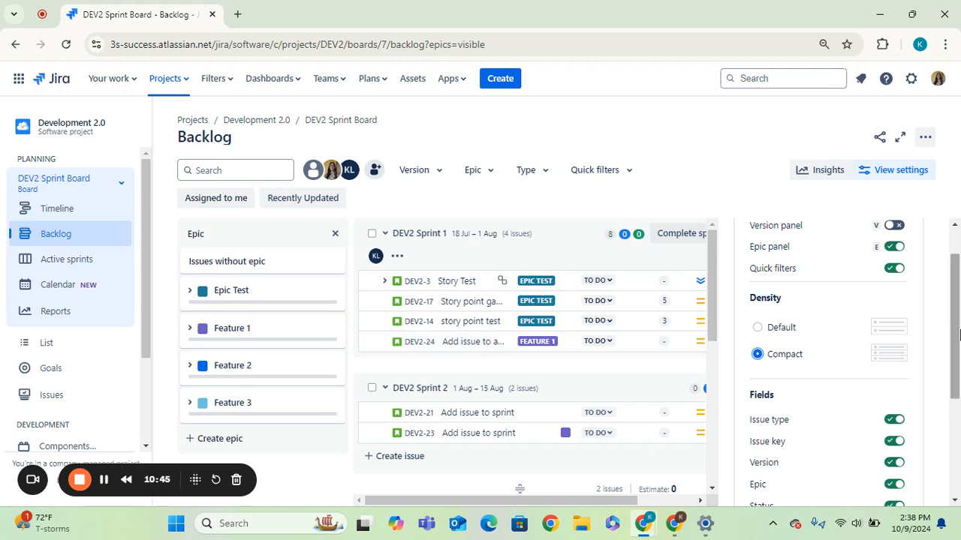
Step: Scroll through the Fields and Subtasks options in View settings
{"action": "left_click_drag", "start_coordinate": [956, 336], "coordinate": [956, 399]}
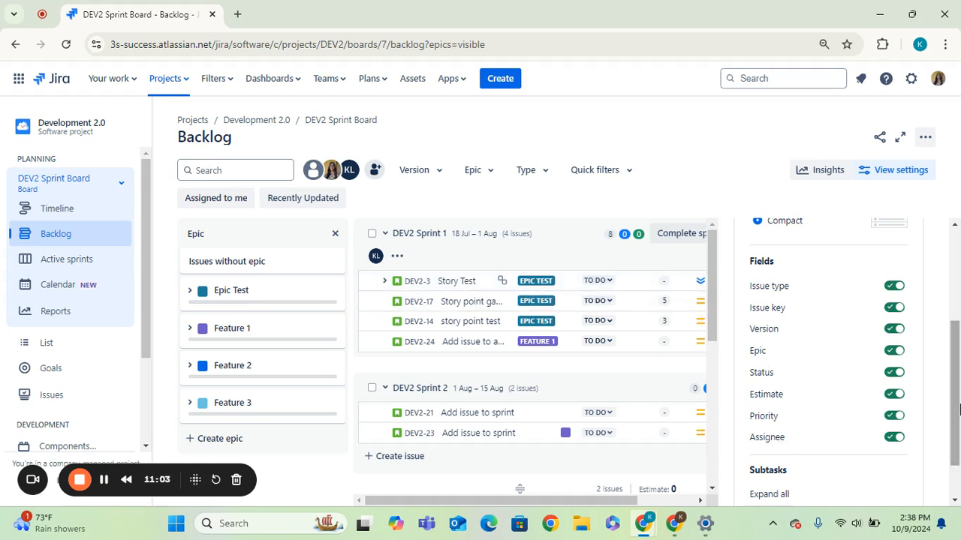
{"action": "scroll", "coordinate": [954, 376], "scroll_direction": "up", "scroll_amount": 1}
{"action": "scroll", "coordinate": [955, 373], "scroll_direction": "down", "scroll_amount": 3}
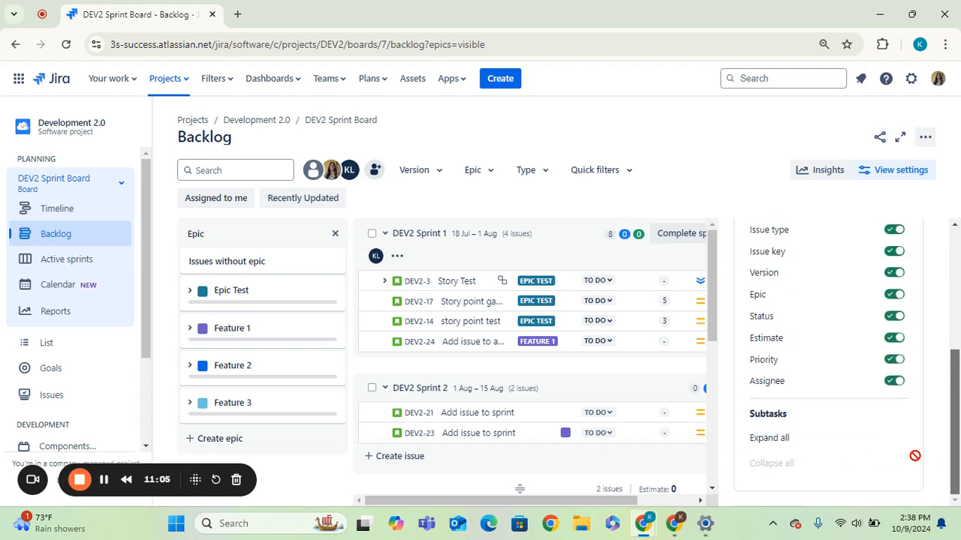
Step: Turn off the Version field in the backlog View settings and close the panel
{"action": "left_click", "coordinate": [889, 275]}
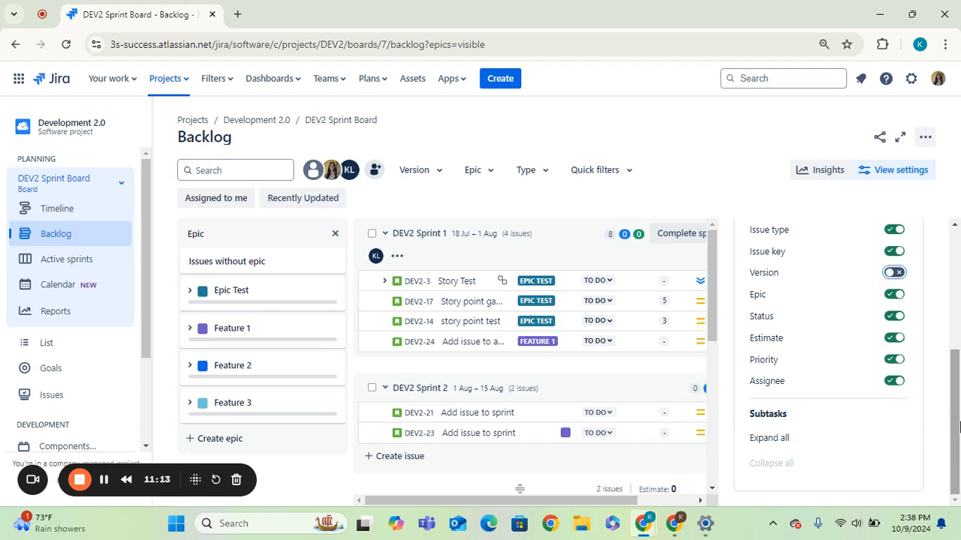
{"action": "left_click_drag", "start_coordinate": [958, 425], "coordinate": [954, 259]}
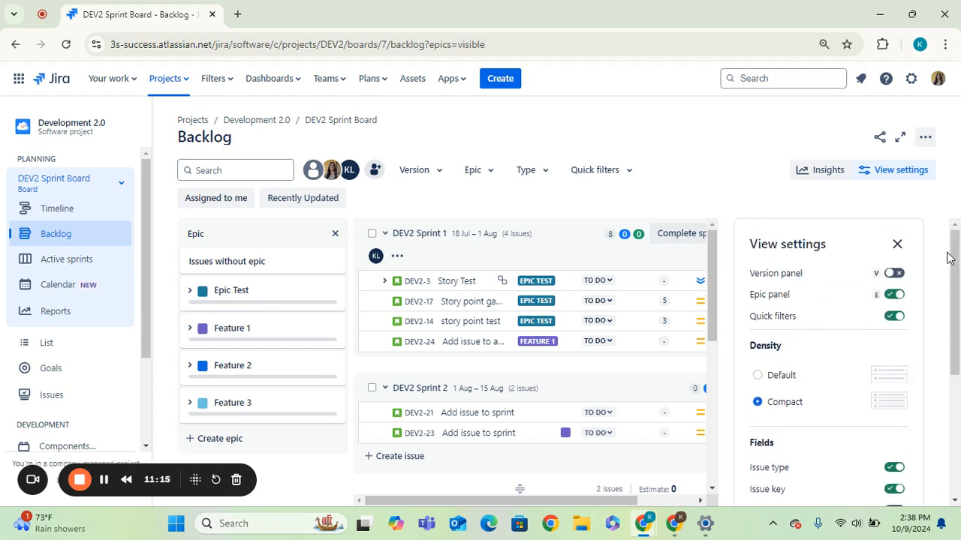
{"action": "left_click", "coordinate": [896, 248]}
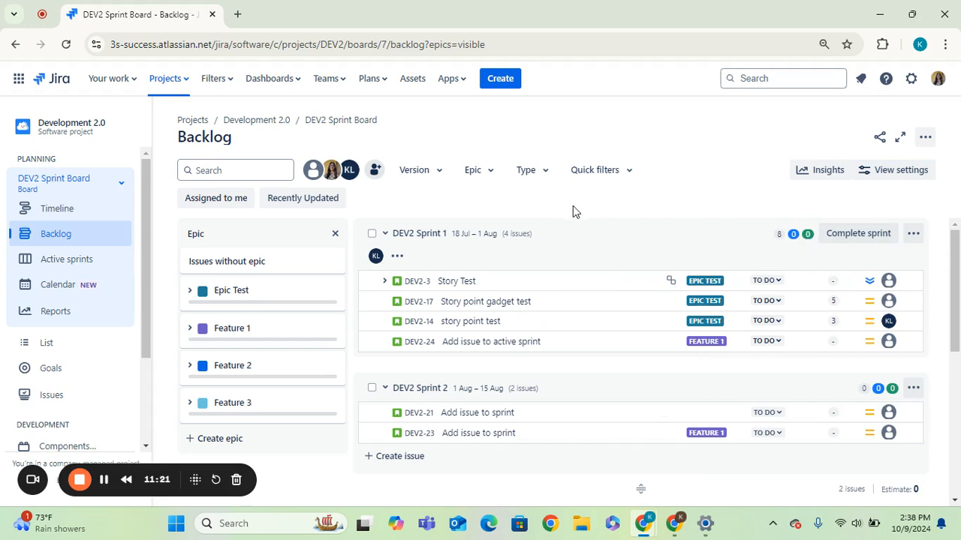
Step: Hide the epic panel from the Epic filter, show it again, and close the filter
{"action": "left_click", "coordinate": [495, 180]}
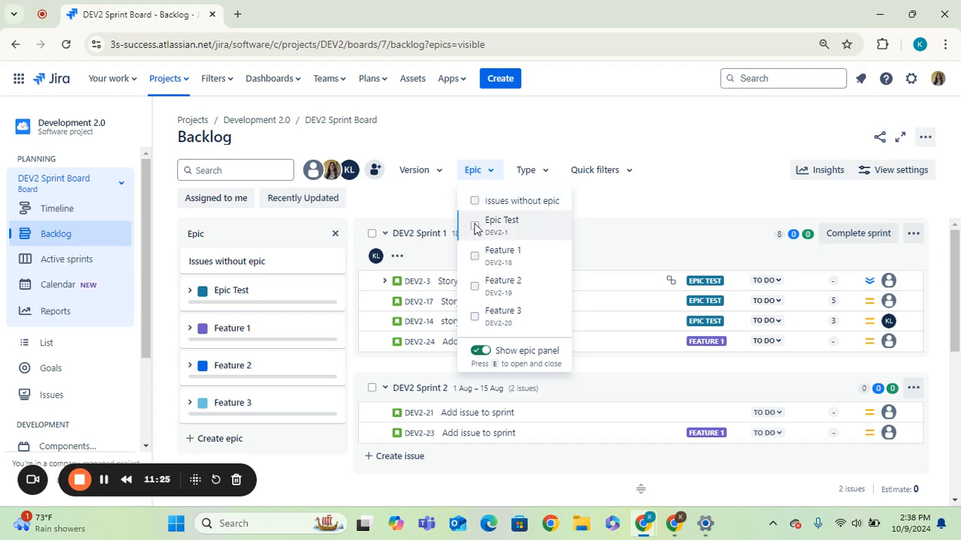
{"action": "left_click", "coordinate": [480, 352]}
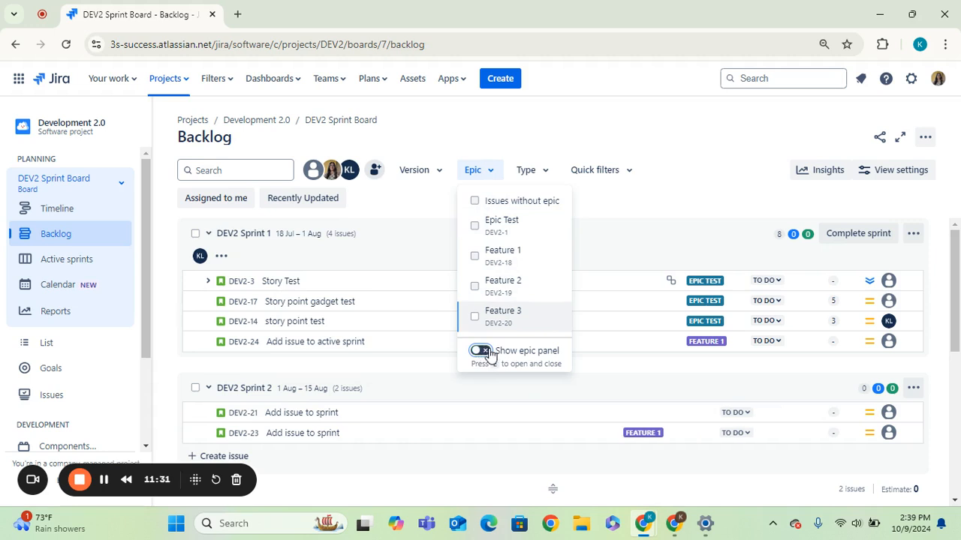
{"action": "left_click", "coordinate": [482, 352]}
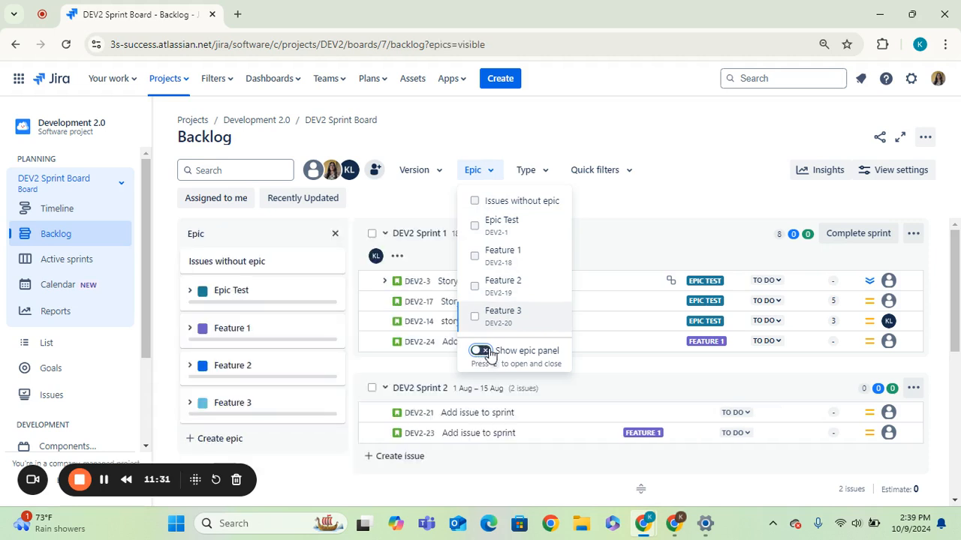
{"action": "left_click", "coordinate": [669, 147]}
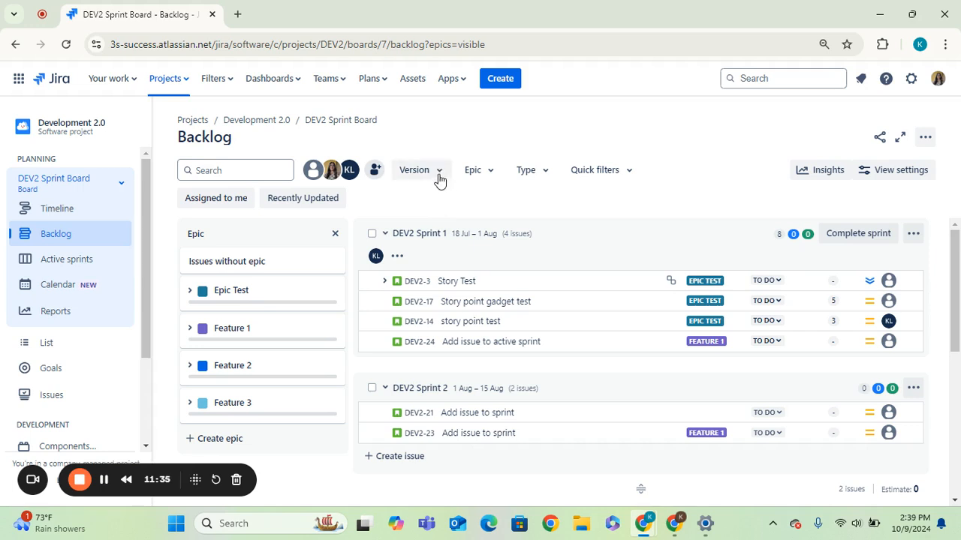
Step: Filter the backlog by the Feature 1 epic from the epic panel
{"action": "left_click", "coordinate": [633, 175]}
{"action": "left_click", "coordinate": [610, 152]}
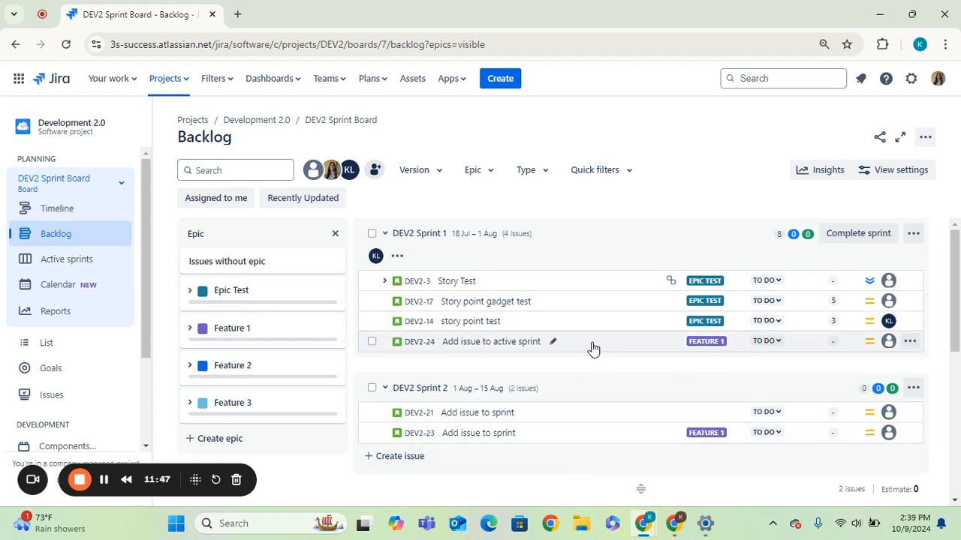
{"action": "left_click", "coordinate": [306, 330]}
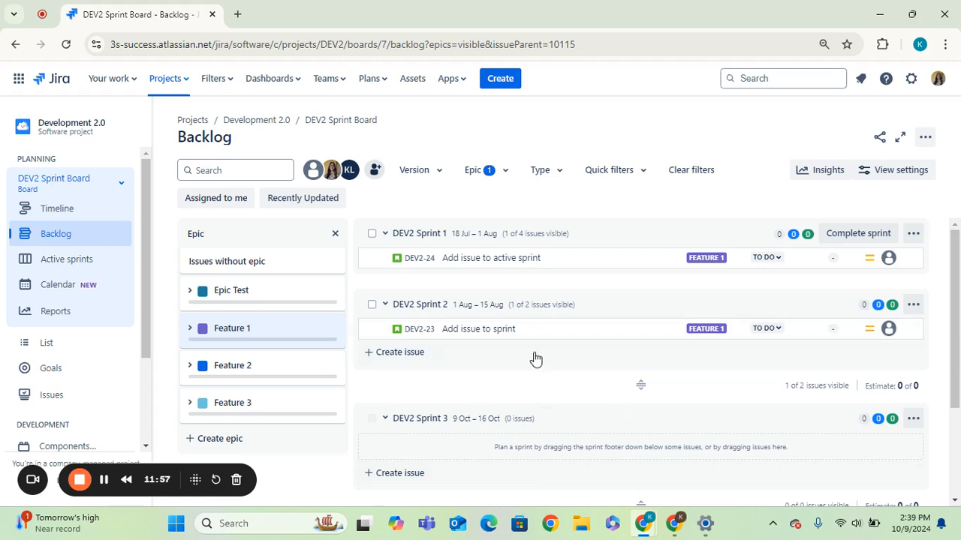
Step: Add the Epic Test epic to the backlog's epic filter
{"action": "left_click_drag", "start_coordinate": [955, 297], "coordinate": [957, 429]}
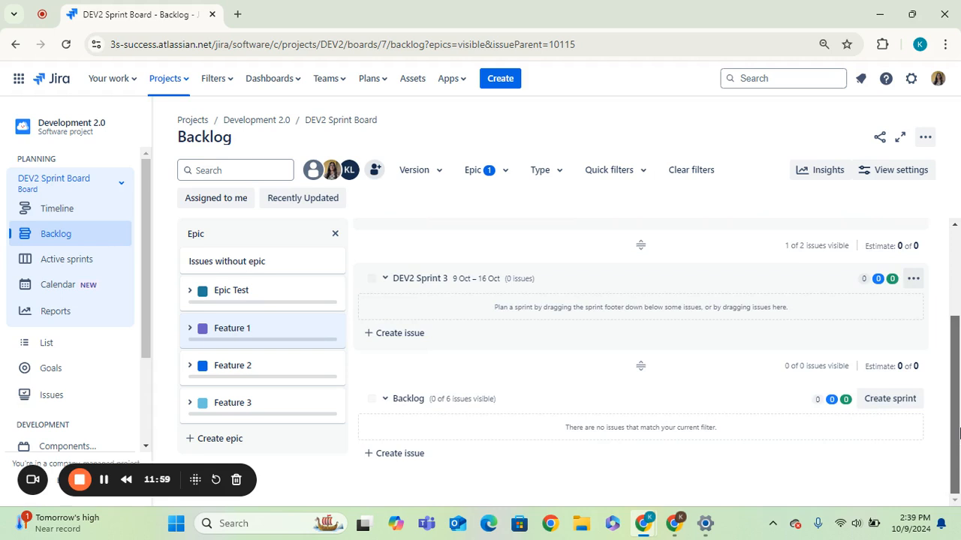
{"action": "scroll", "coordinate": [958, 429], "scroll_direction": "up", "scroll_amount": 2}
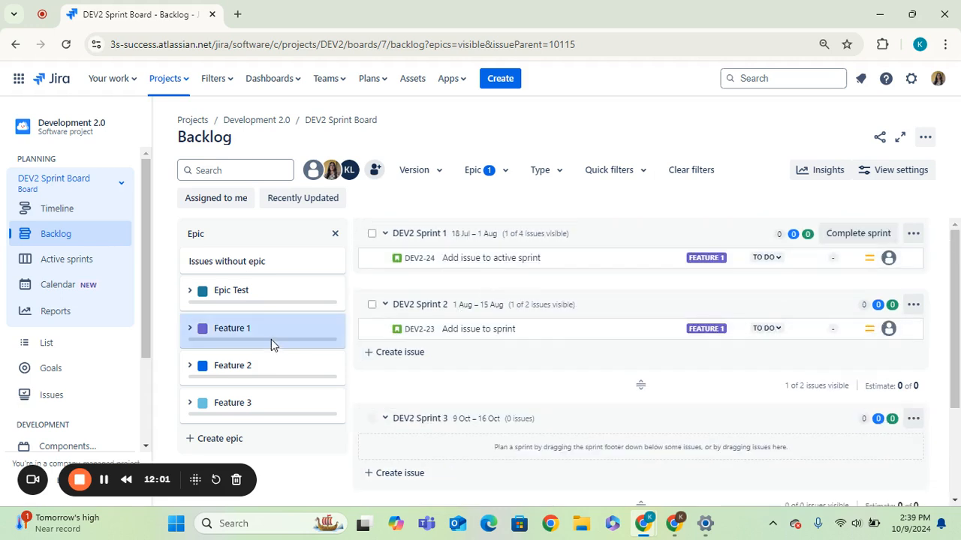
{"action": "mouse_move", "coordinate": [273, 341]}
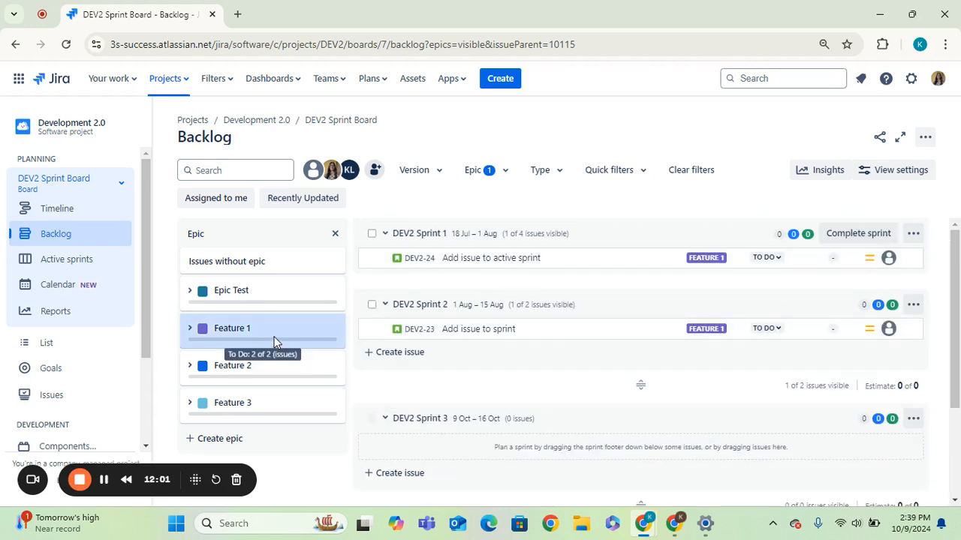
{"action": "left_click", "coordinate": [306, 290]}
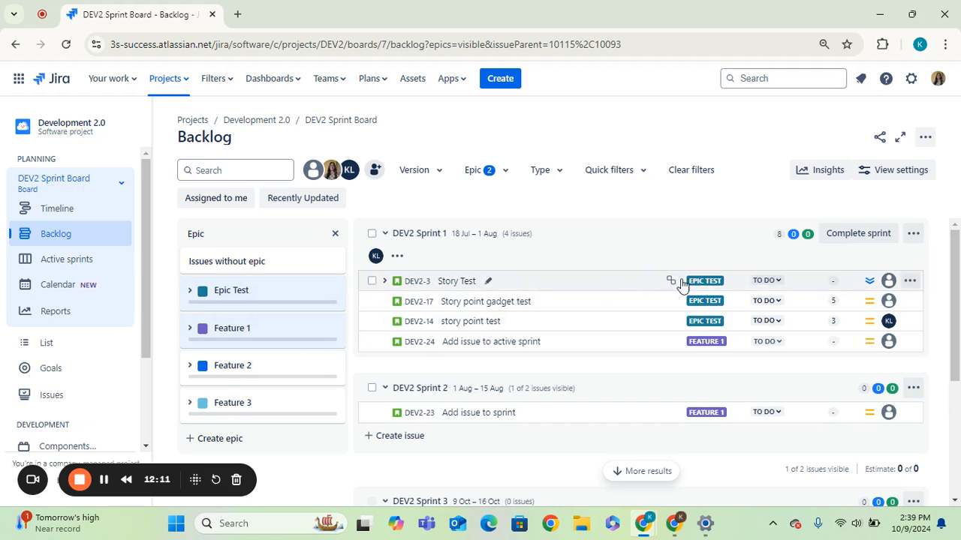
Step: Deselect the Epic Test and Feature 1 epics to clear the backlog filter
{"action": "scroll", "coordinate": [958, 338], "scroll_direction": "down", "scroll_amount": 3}
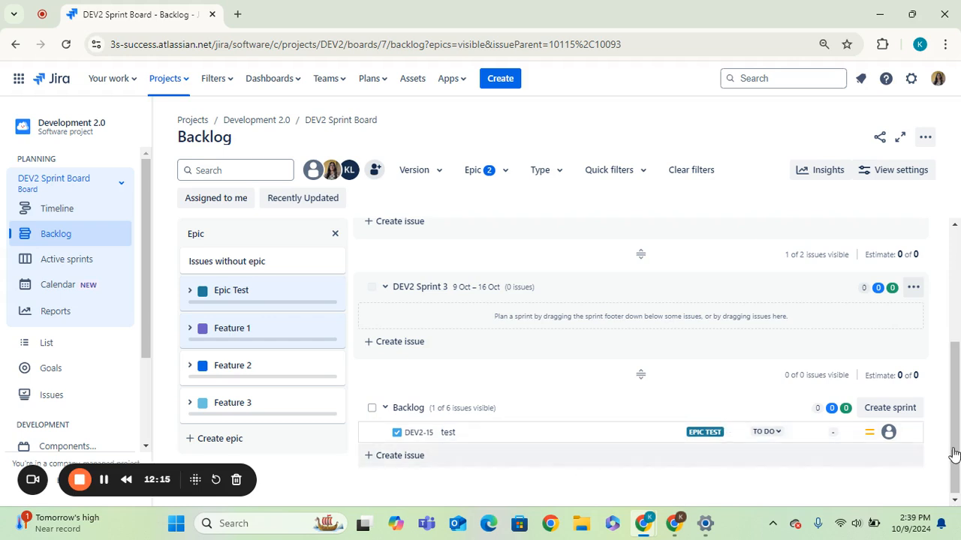
{"action": "scroll", "coordinate": [632, 432], "scroll_direction": "up", "scroll_amount": 3}
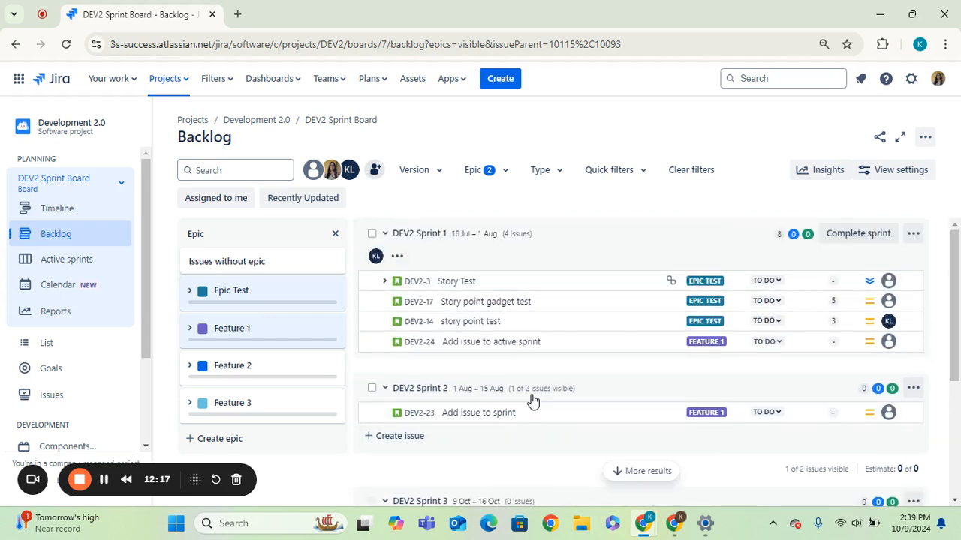
{"action": "left_click", "coordinate": [279, 293]}
{"action": "left_click", "coordinate": [302, 334]}
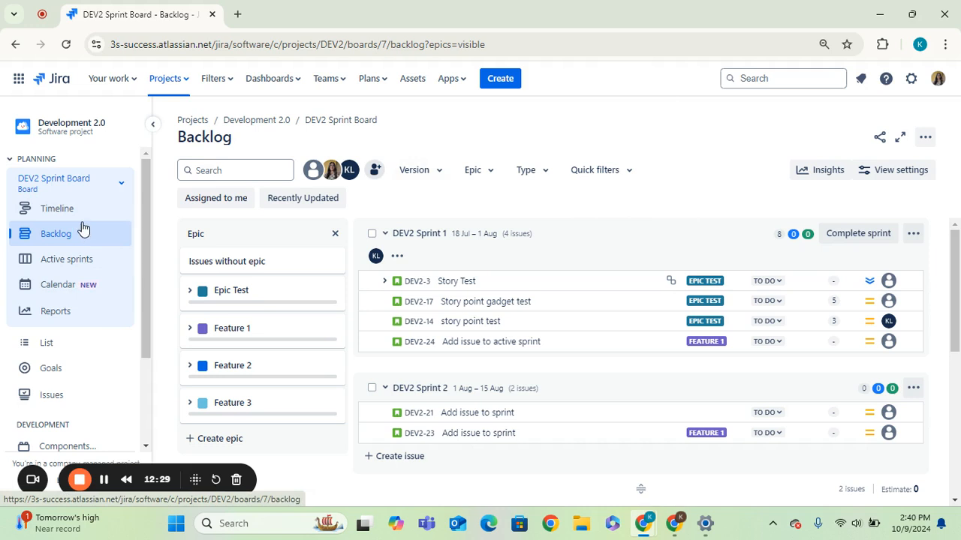
Step: Open the active sprint board, then switch to the Calendar view
{"action": "left_click", "coordinate": [50, 268]}
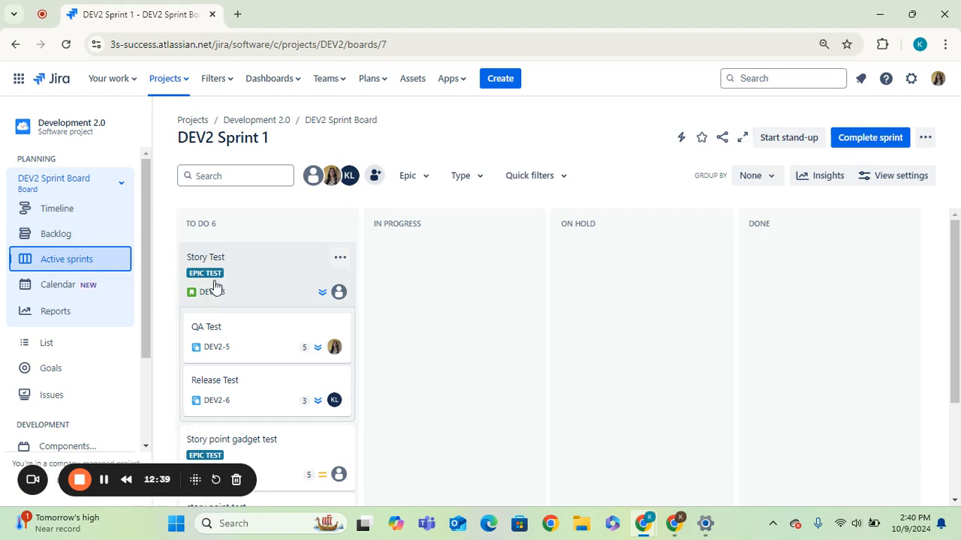
{"action": "left_click_drag", "start_coordinate": [146, 253], "coordinate": [135, 282]}
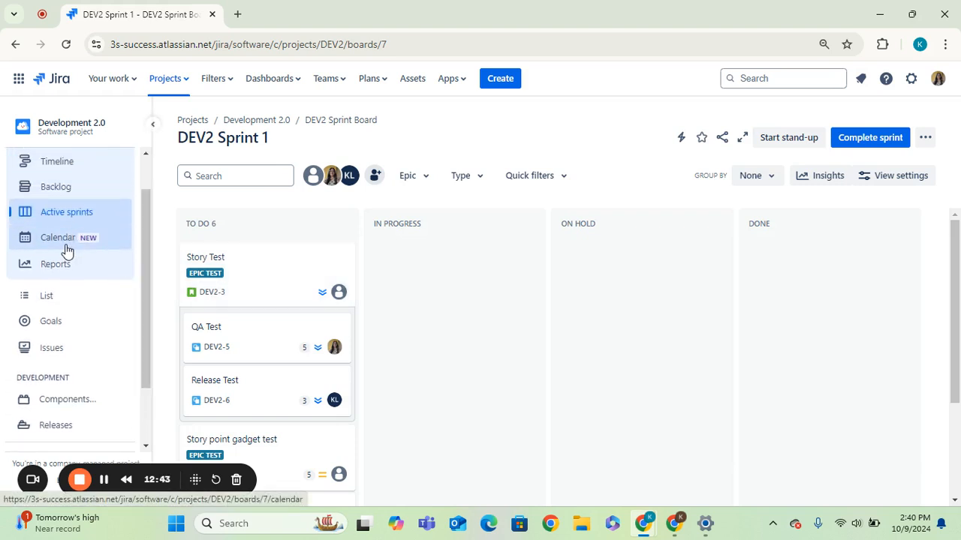
{"action": "left_click", "coordinate": [66, 245]}
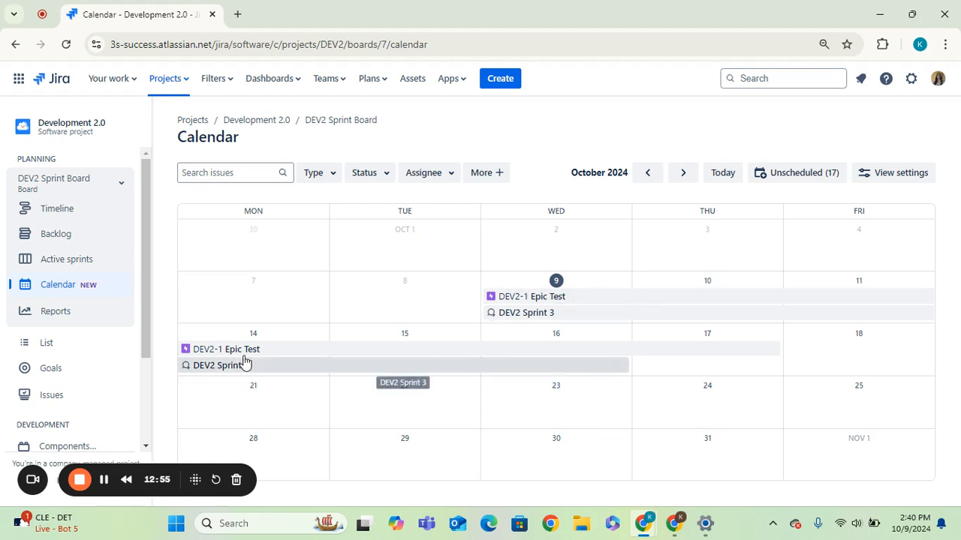
Step: Open the project's reports and read through the Agile report descriptions
{"action": "left_click", "coordinate": [71, 316]}
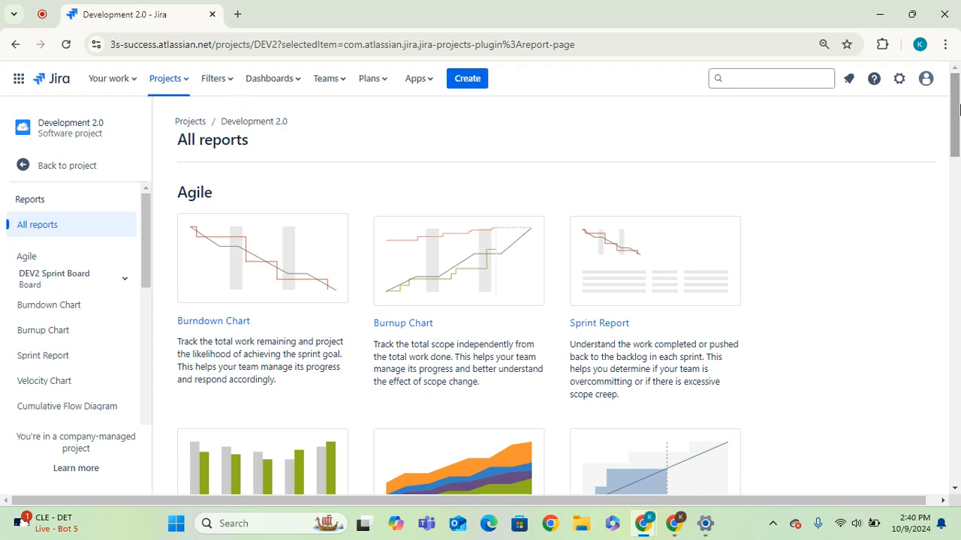
{"action": "left_click_drag", "start_coordinate": [959, 111], "coordinate": [916, 122]}
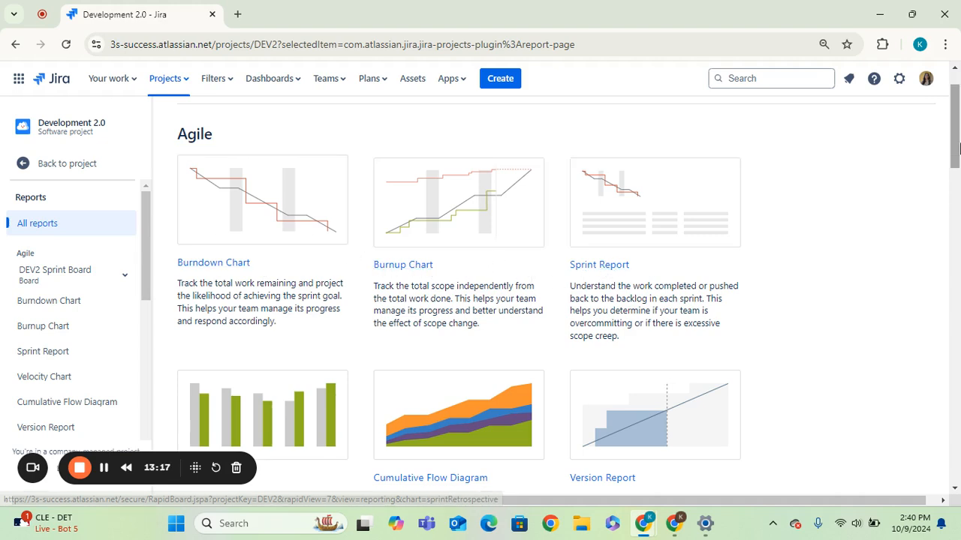
{"action": "left_click_drag", "start_coordinate": [957, 148], "coordinate": [926, 127]}
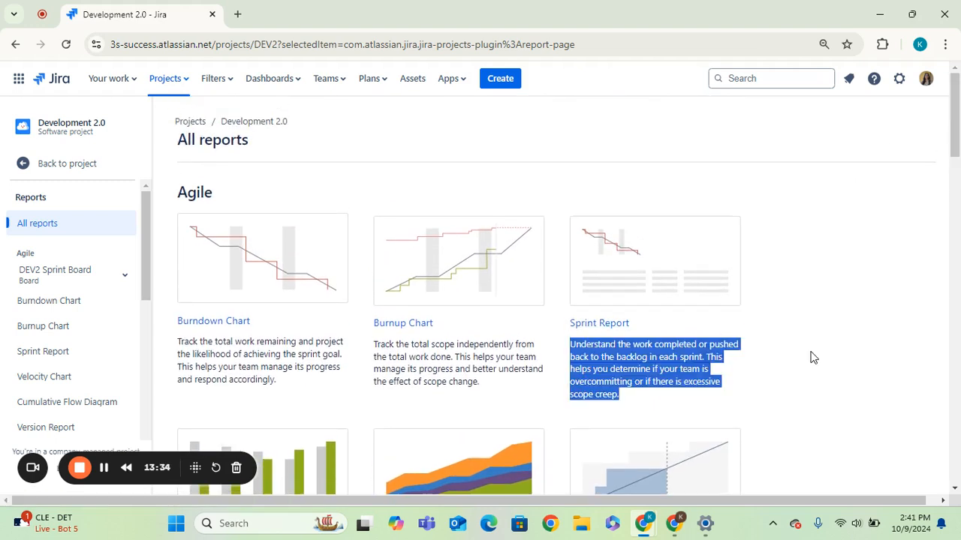
{"action": "left_click", "coordinate": [813, 357]}
{"action": "left_click_drag", "start_coordinate": [561, 351], "coordinate": [649, 396]}
{"action": "left_click", "coordinate": [883, 349]}
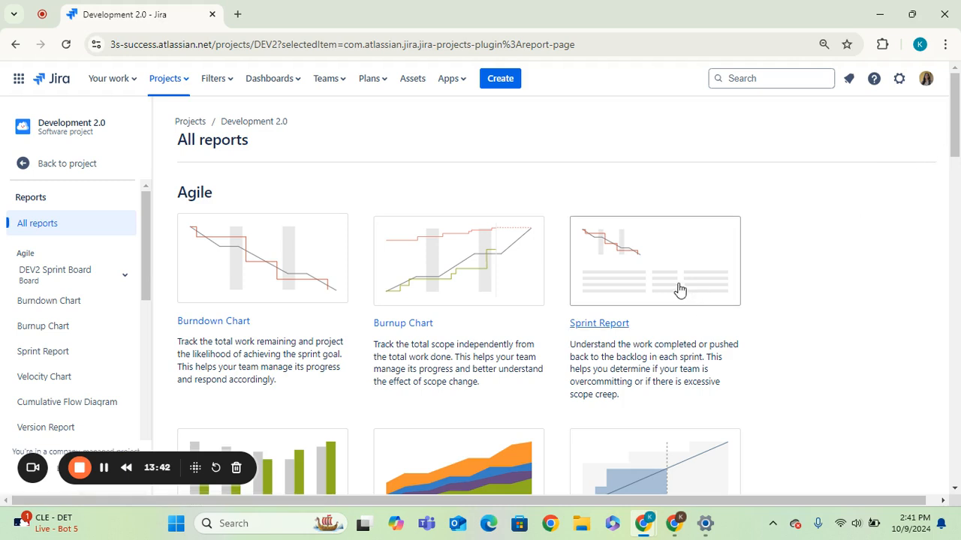
Step: Open the Sprint Report and scroll through its chart and status report
{"action": "left_click", "coordinate": [612, 326]}
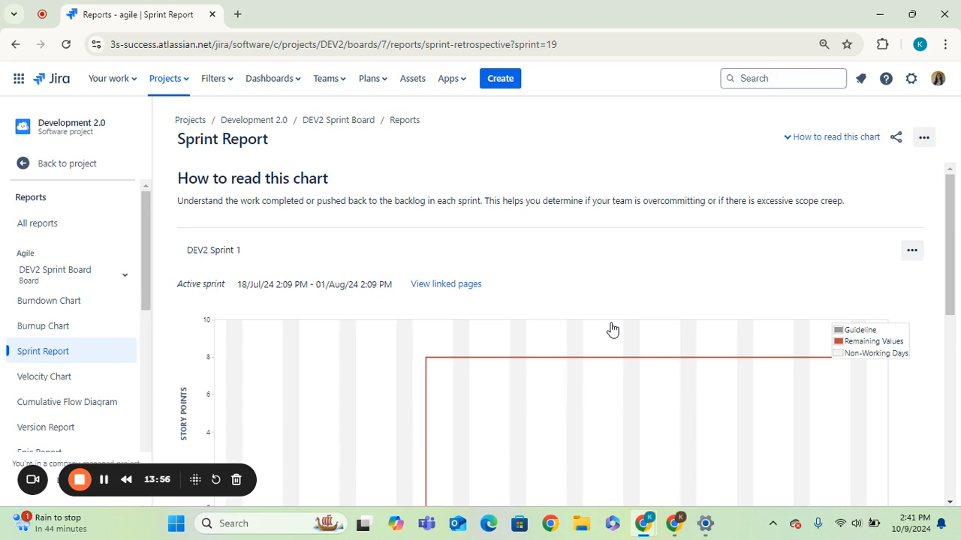
{"action": "left_click_drag", "start_coordinate": [950, 216], "coordinate": [949, 405]}
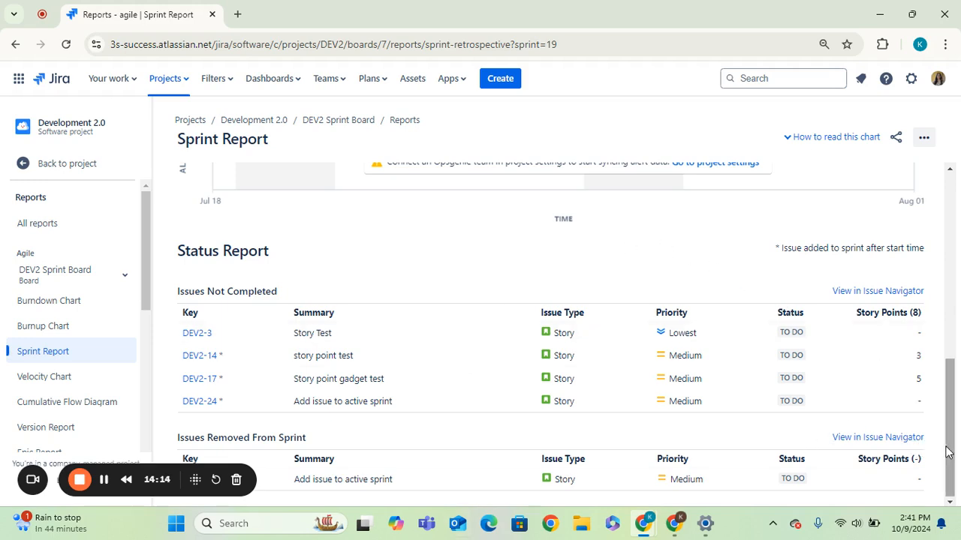
{"action": "left_click_drag", "start_coordinate": [950, 450], "coordinate": [957, 501]}
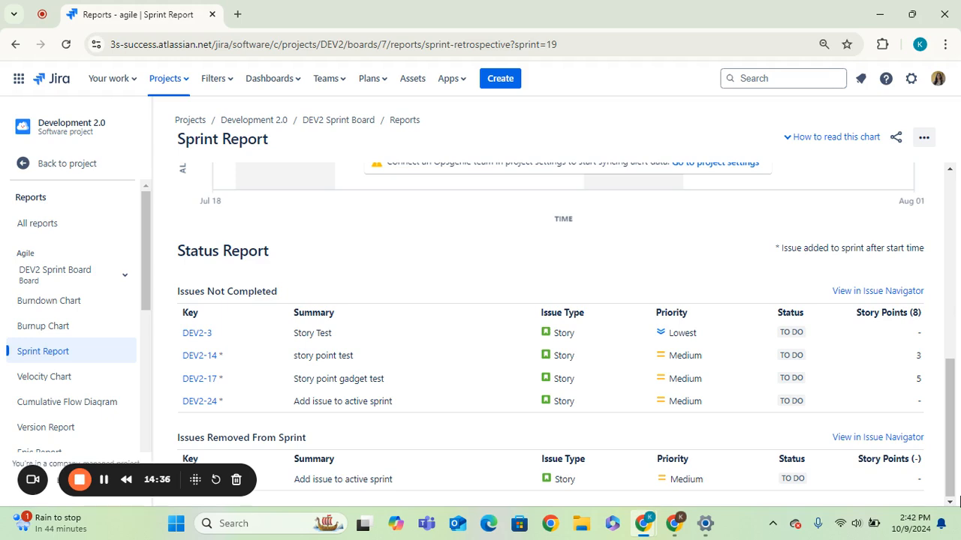
{"action": "scroll", "coordinate": [951, 455], "scroll_direction": "up", "scroll_amount": 6}
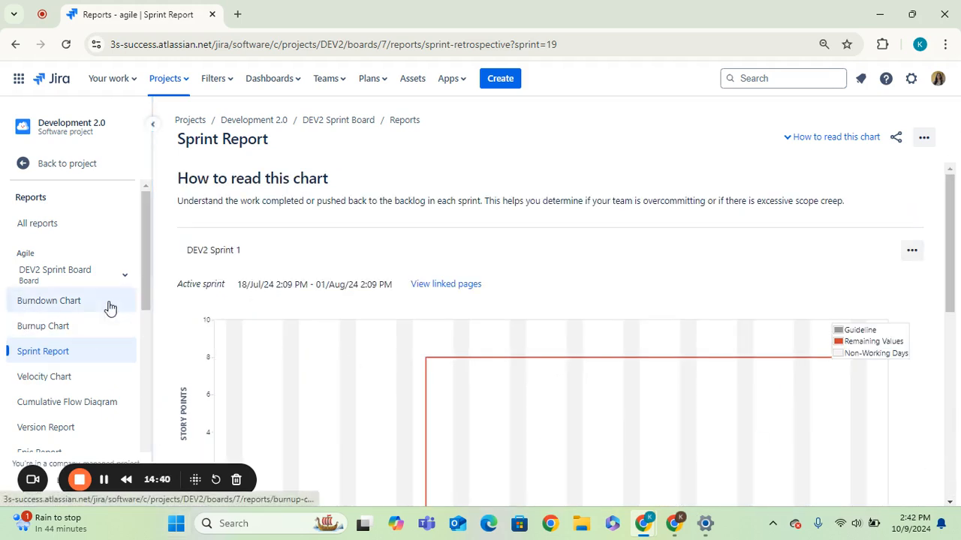
Step: Return to the project and open the List view
{"action": "mouse_move", "coordinate": [148, 263]}
{"action": "left_mouse_down"}
{"action": "mouse_move", "coordinate": [136, 406]}
{"action": "mouse_move", "coordinate": [145, 434]}
{"action": "mouse_move", "coordinate": [172, 368]}
{"action": "mouse_move", "coordinate": [172, 295]}
{"action": "mouse_move", "coordinate": [158, 248]}
{"action": "left_mouse_up"}
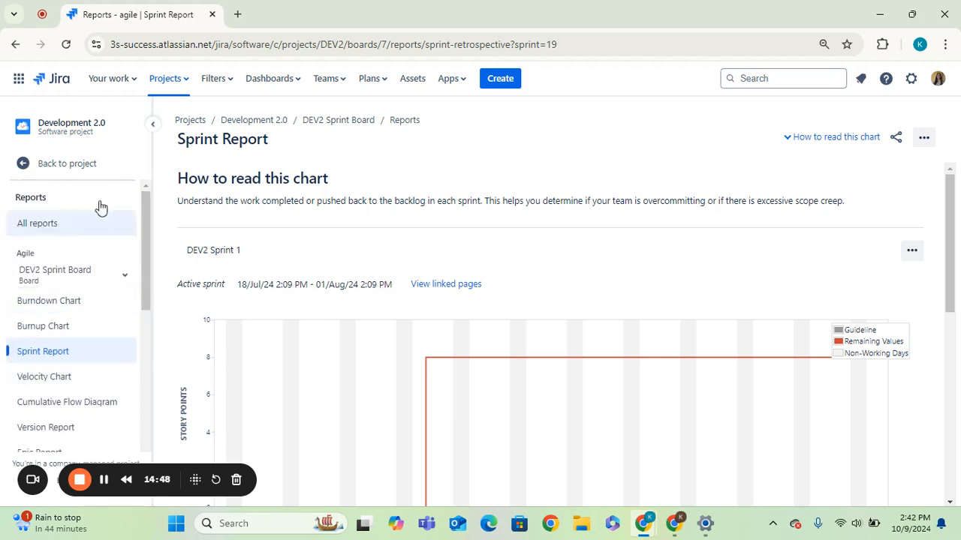
{"action": "left_click", "coordinate": [23, 173]}
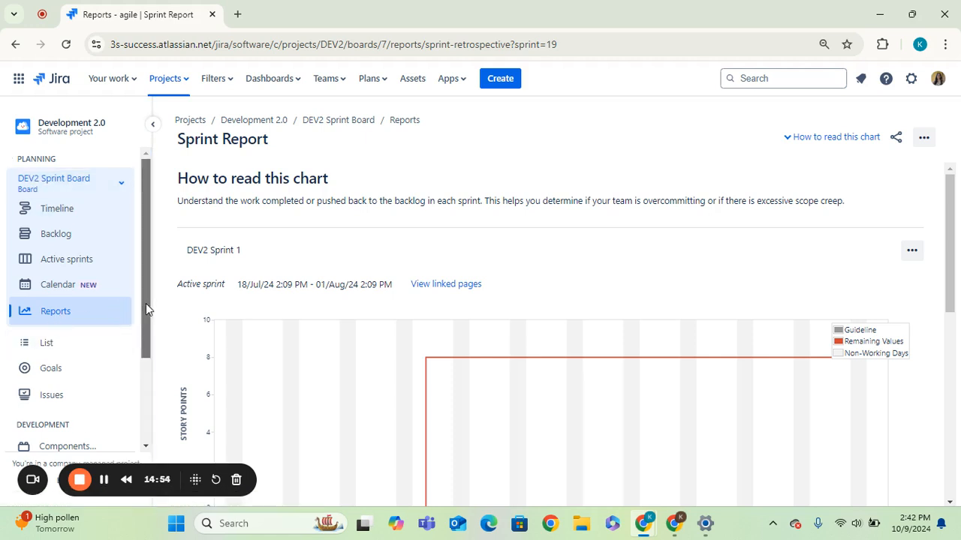
{"action": "left_click_drag", "start_coordinate": [145, 303], "coordinate": [144, 335]}
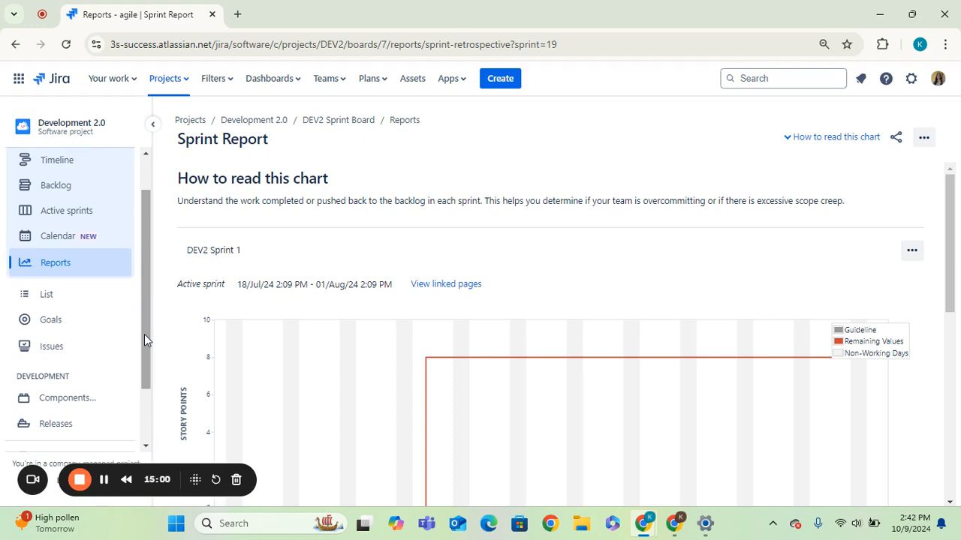
{"action": "left_click", "coordinate": [65, 304]}
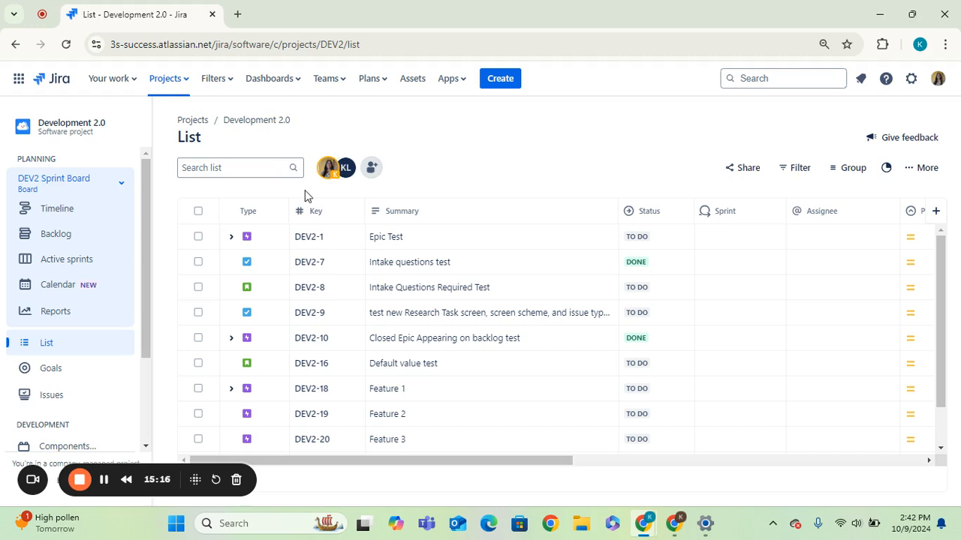
Step: Expand Epic Test and Story Test in the list to show their child issues, then collapse both
{"action": "left_click", "coordinate": [231, 237]}
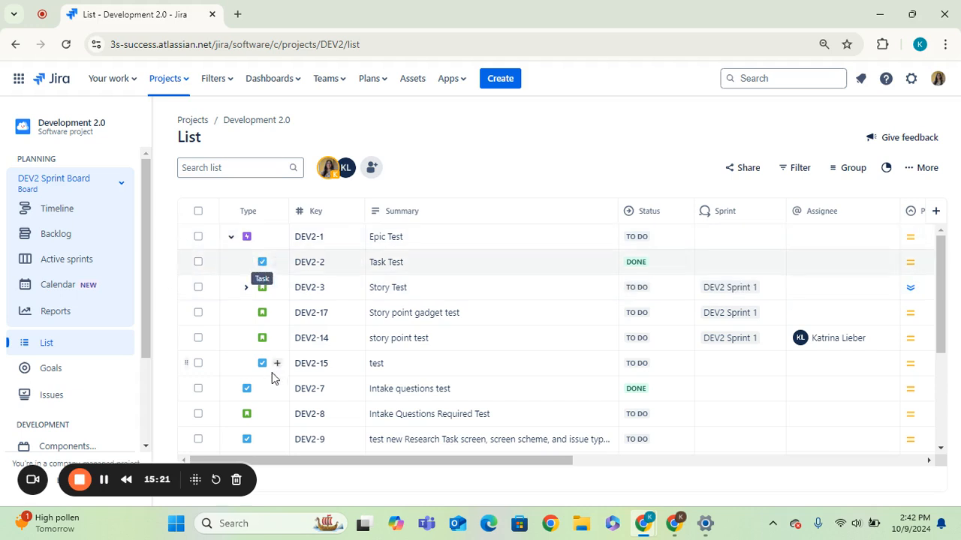
{"action": "left_click", "coordinate": [247, 290]}
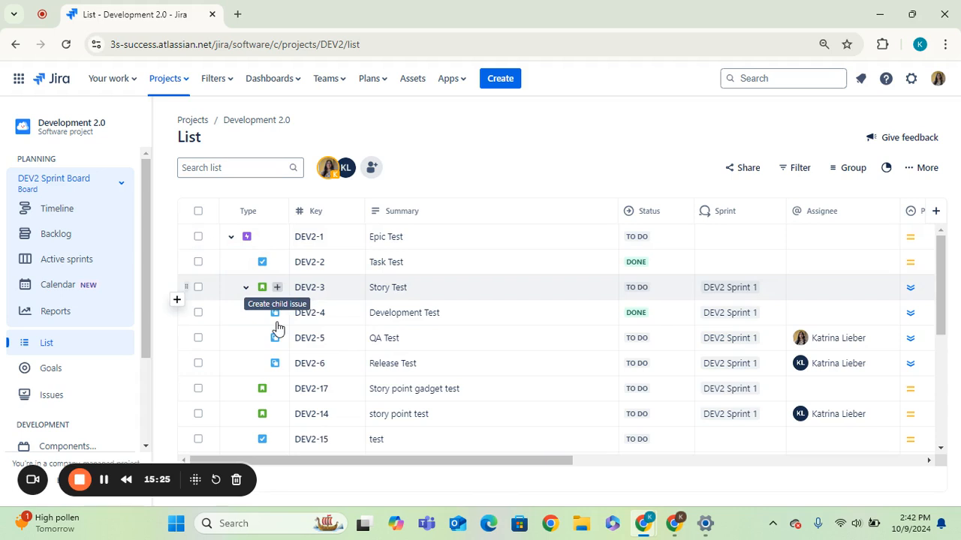
{"action": "left_click", "coordinate": [246, 291]}
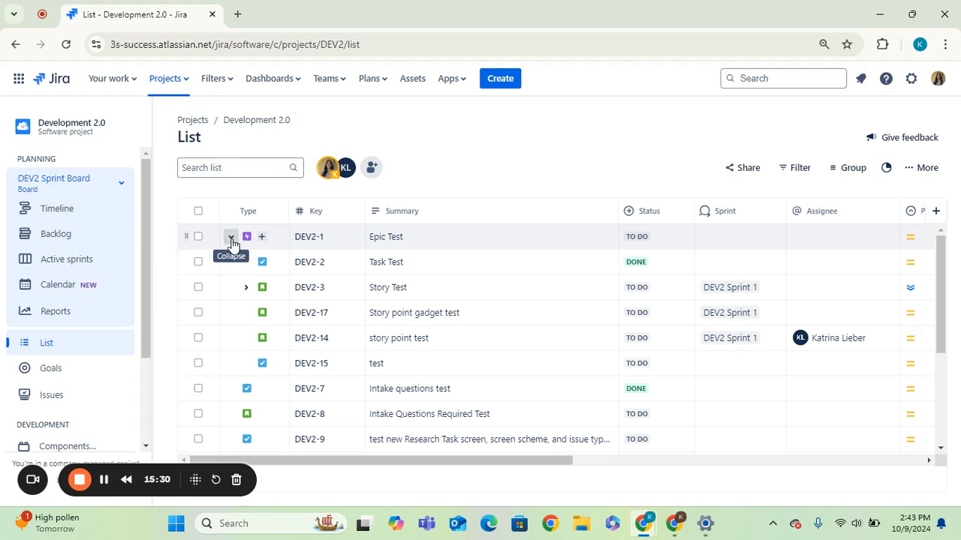
{"action": "left_click", "coordinate": [231, 239]}
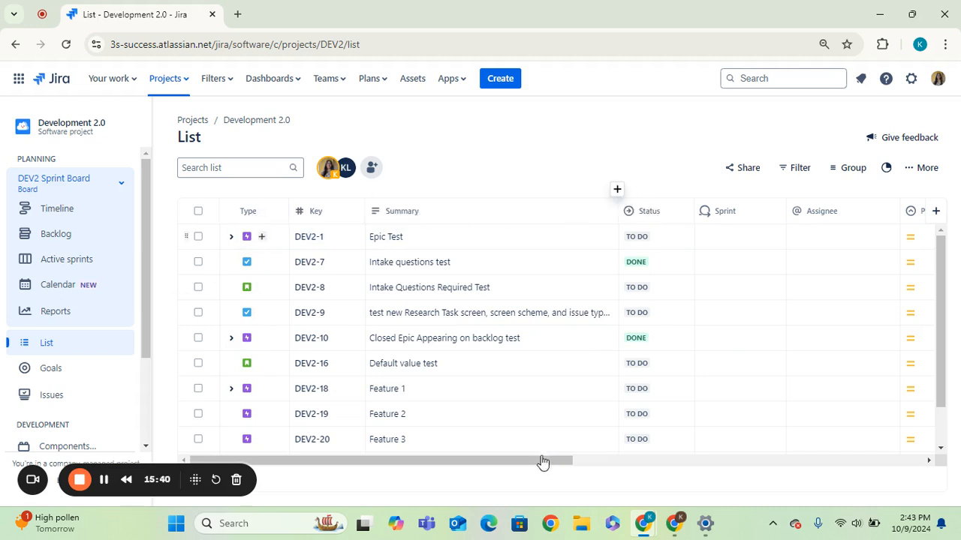
Step: Scroll across the list's columns and review the available filter options
{"action": "left_click_drag", "start_coordinate": [532, 466], "coordinate": [931, 459]}
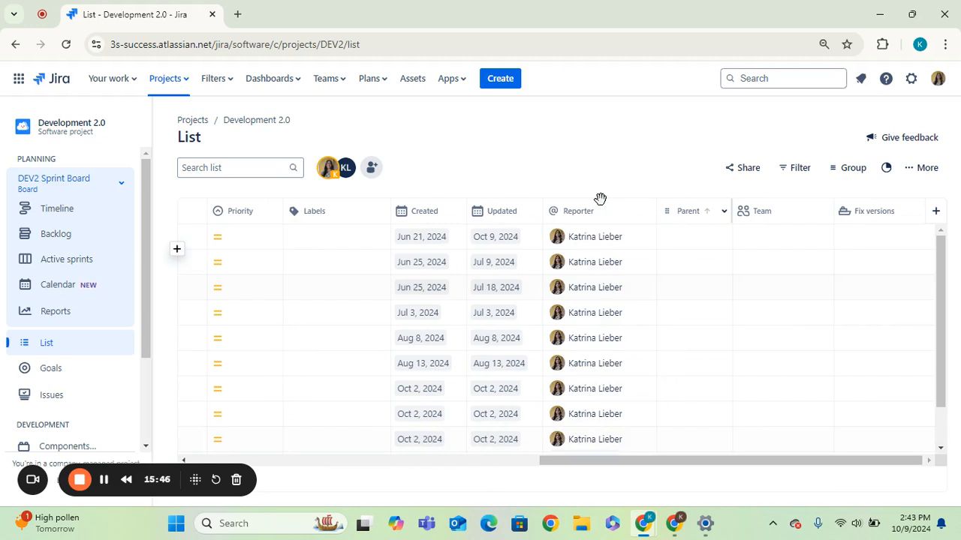
{"action": "left_click", "coordinate": [800, 171]}
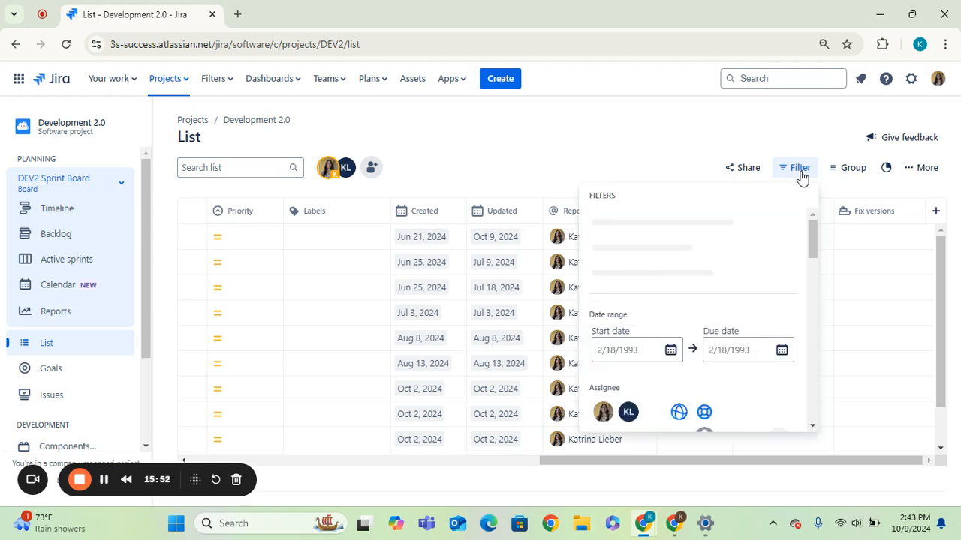
{"action": "left_click", "coordinate": [610, 165]}
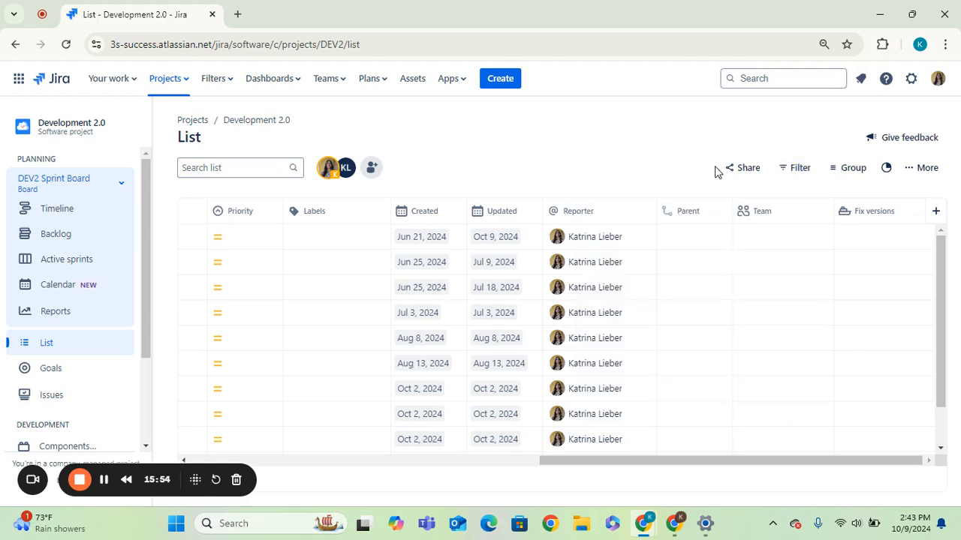
{"action": "left_click", "coordinate": [800, 168]}
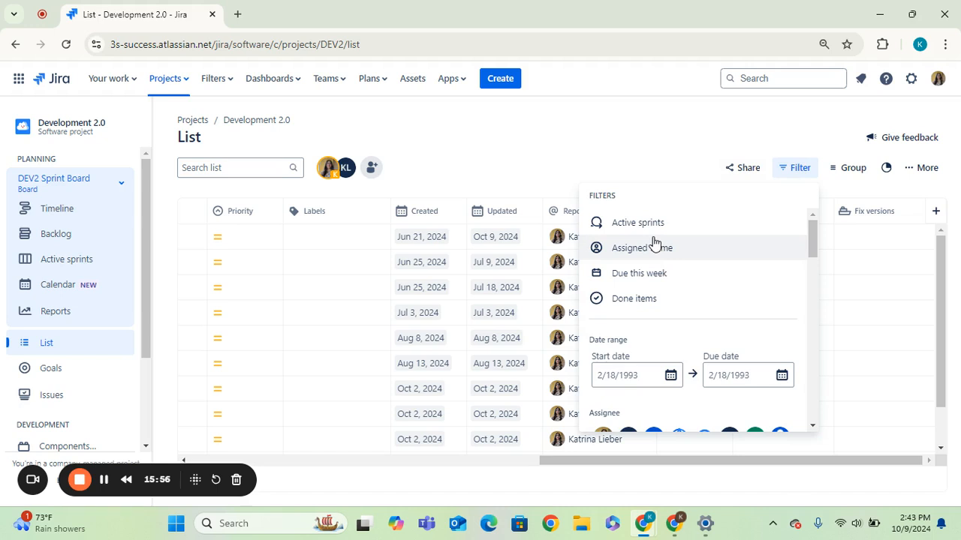
{"action": "left_click_drag", "start_coordinate": [813, 242], "coordinate": [807, 221]}
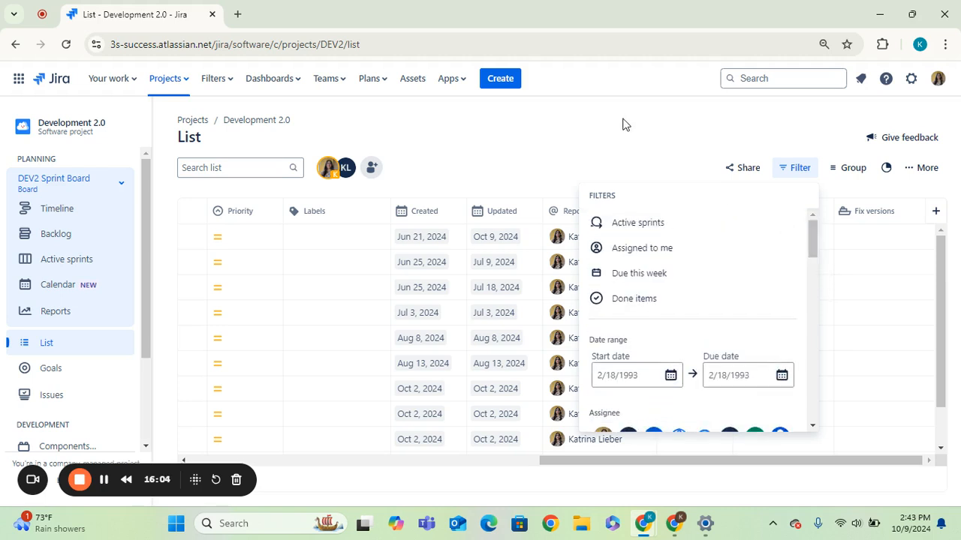
{"action": "left_click", "coordinate": [650, 140]}
Step: Review the list's Group by choices and its view options
{"action": "left_click", "coordinate": [843, 173]}
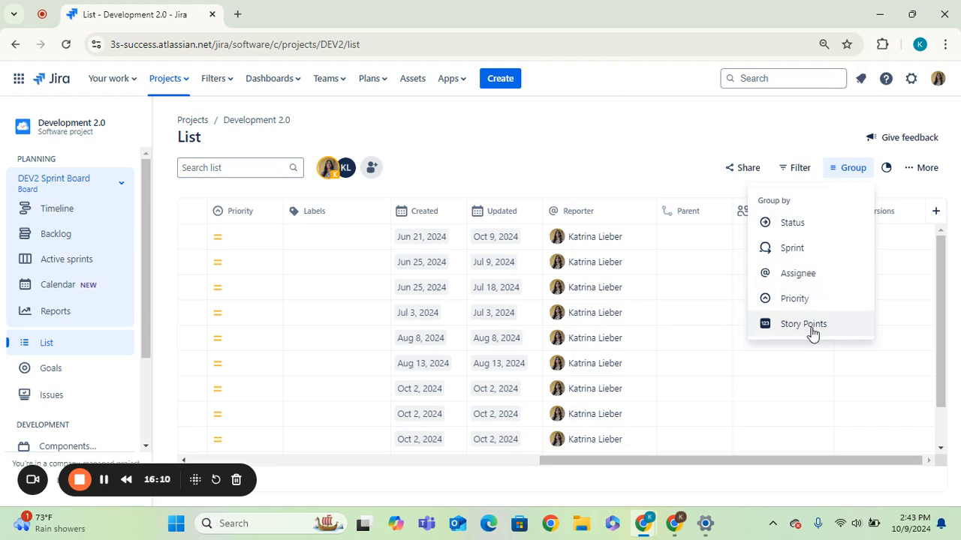
{"action": "left_click", "coordinate": [675, 166]}
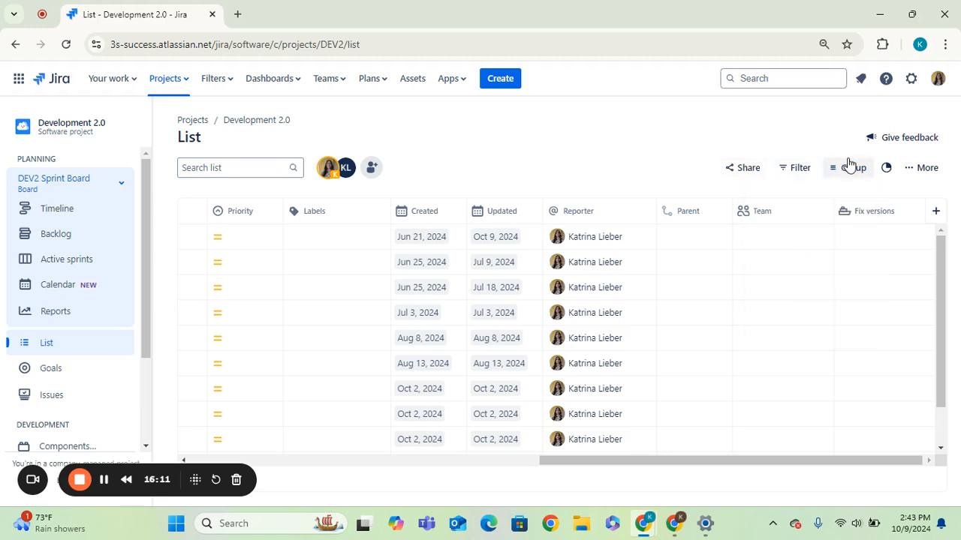
{"action": "left_click", "coordinate": [912, 172]}
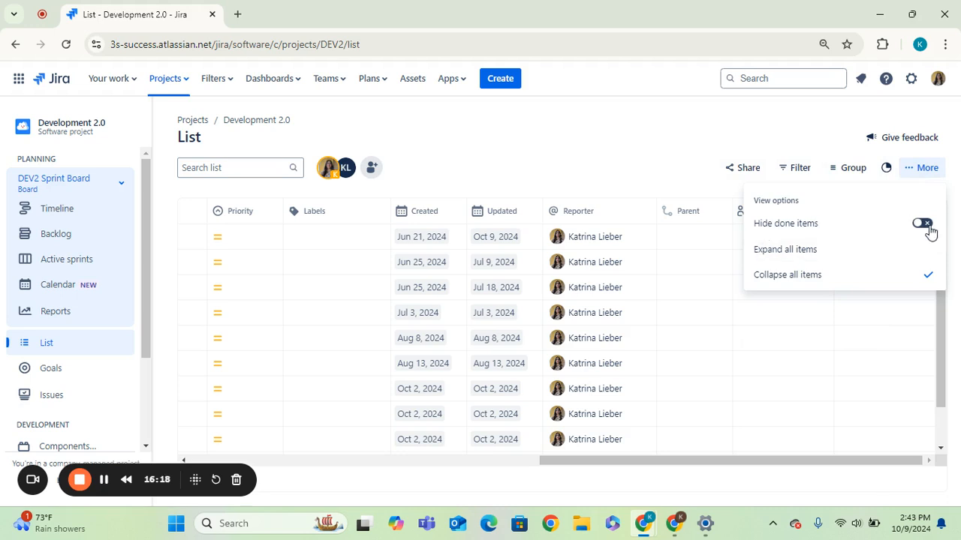
{"action": "left_click", "coordinate": [639, 146]}
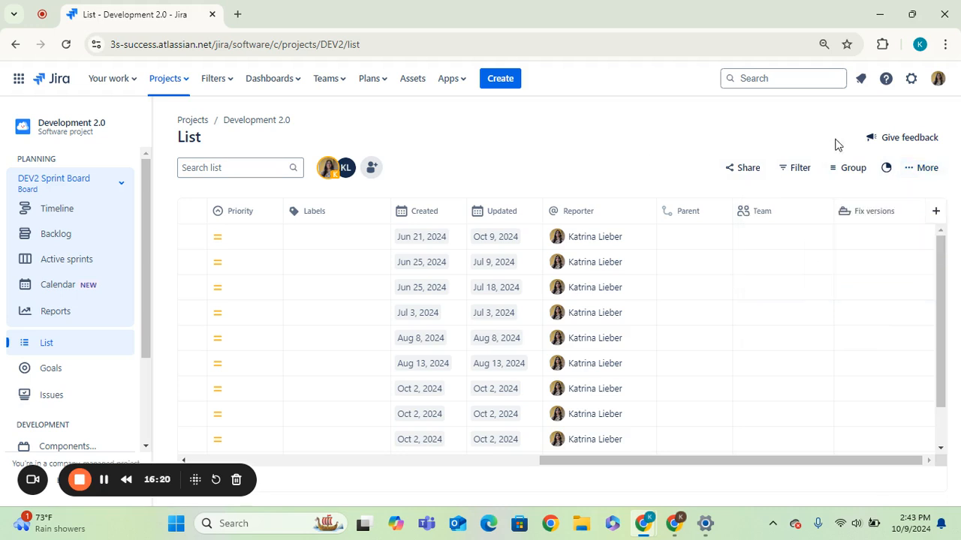
Step: View the list as a chart by Issue Type, then close the chart panel
{"action": "left_click", "coordinate": [885, 169]}
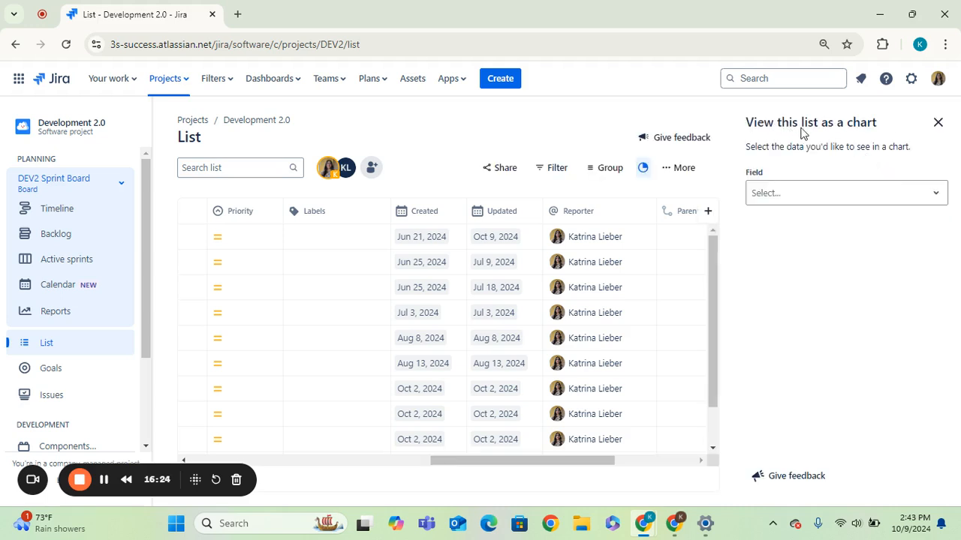
{"action": "left_click", "coordinate": [781, 200]}
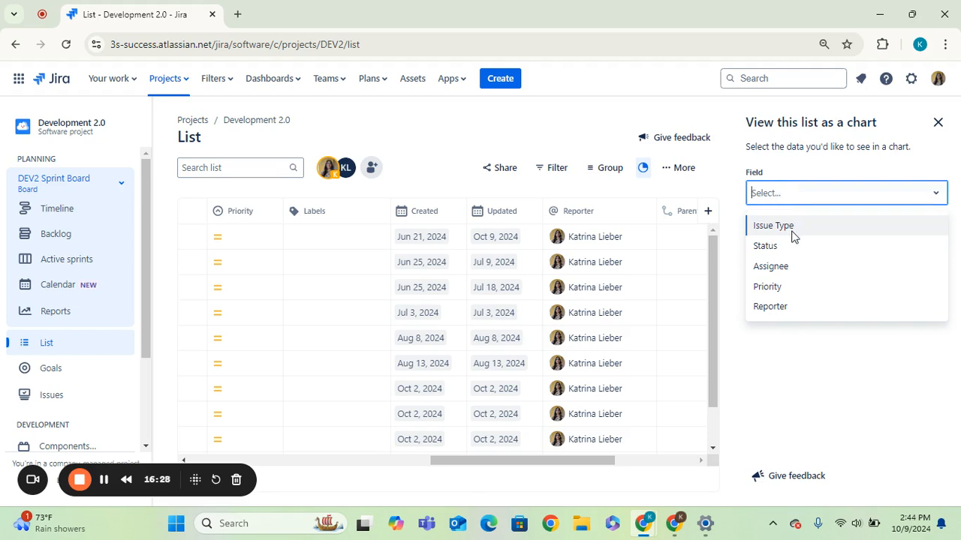
{"action": "left_click", "coordinate": [792, 236]}
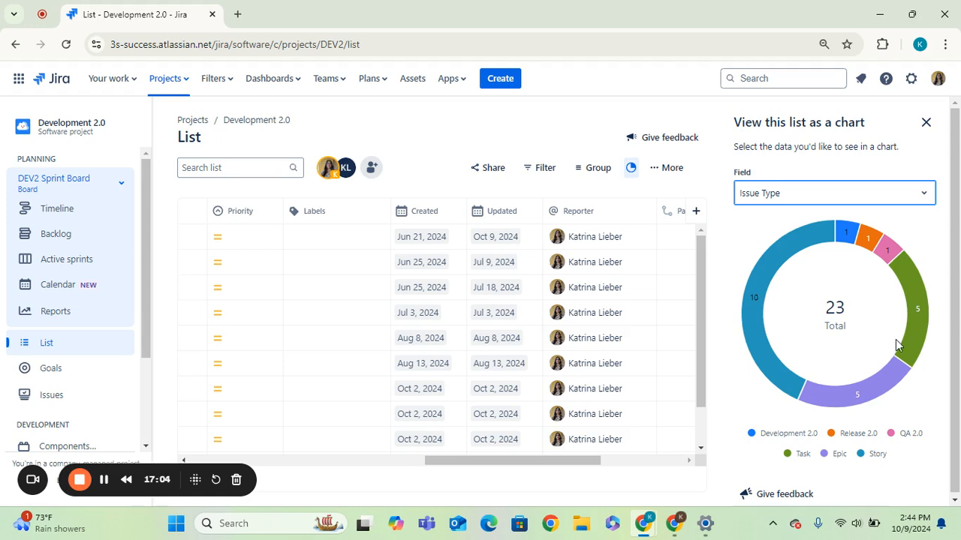
{"action": "left_click", "coordinate": [926, 126]}
Step: Filter the list to the second team member's issues via their avatar, then clear that filter
{"action": "scroll", "coordinate": [947, 382], "scroll_direction": "down", "scroll_amount": 1}
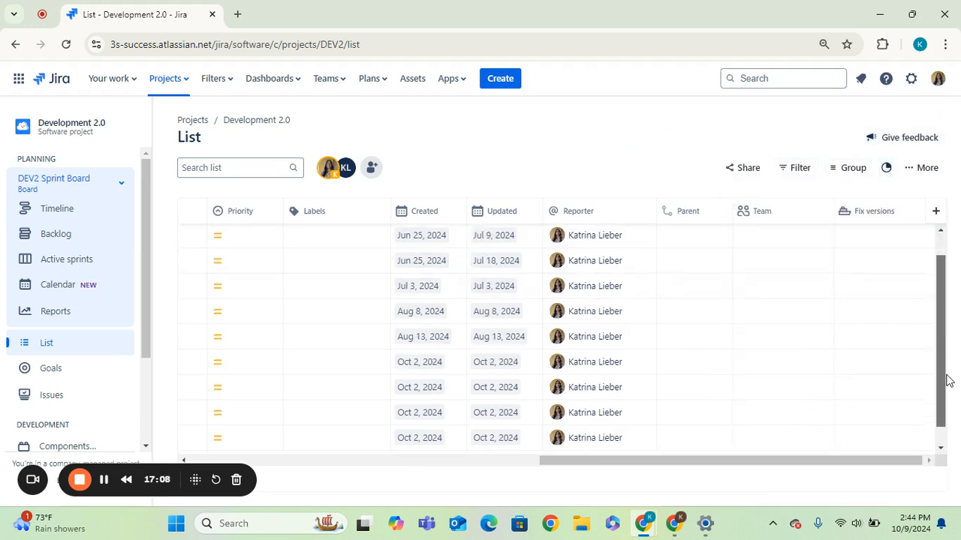
{"action": "scroll", "coordinate": [949, 372], "scroll_direction": "up", "scroll_amount": 1}
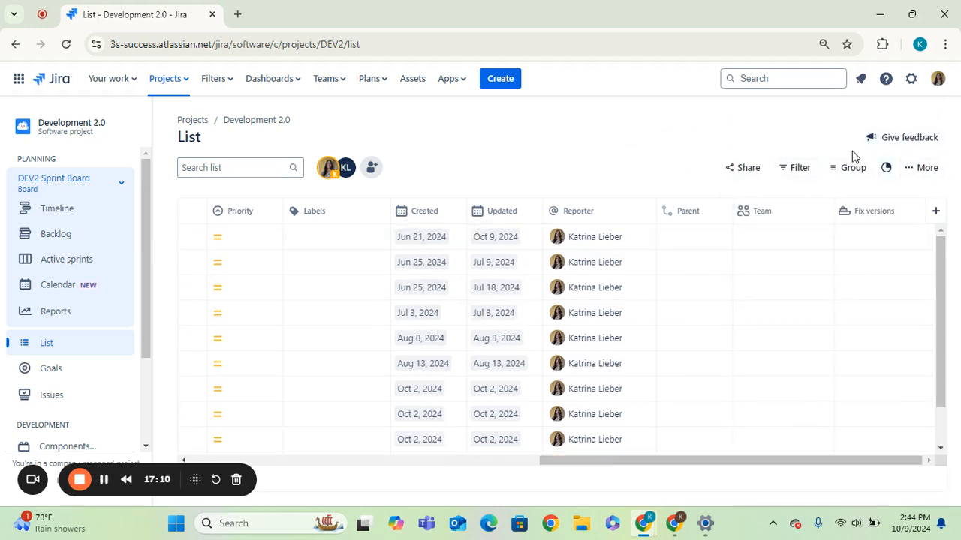
{"action": "left_click_drag", "start_coordinate": [768, 461], "coordinate": [274, 485]}
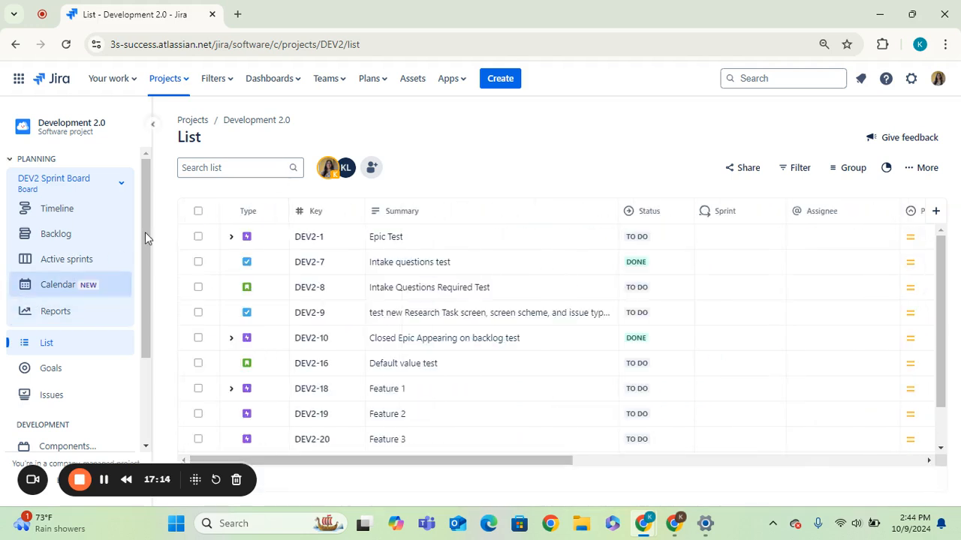
{"action": "left_click", "coordinate": [353, 172]}
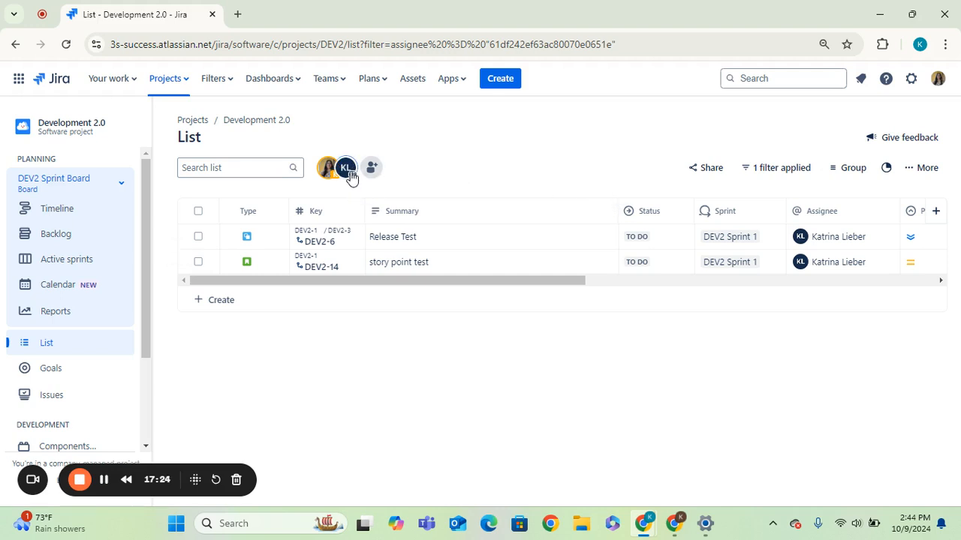
{"action": "mouse_move", "coordinate": [300, 282]}
{"action": "left_mouse_down"}
{"action": "mouse_move", "coordinate": [664, 291]}
{"action": "mouse_move", "coordinate": [310, 283]}
{"action": "left_mouse_up"}
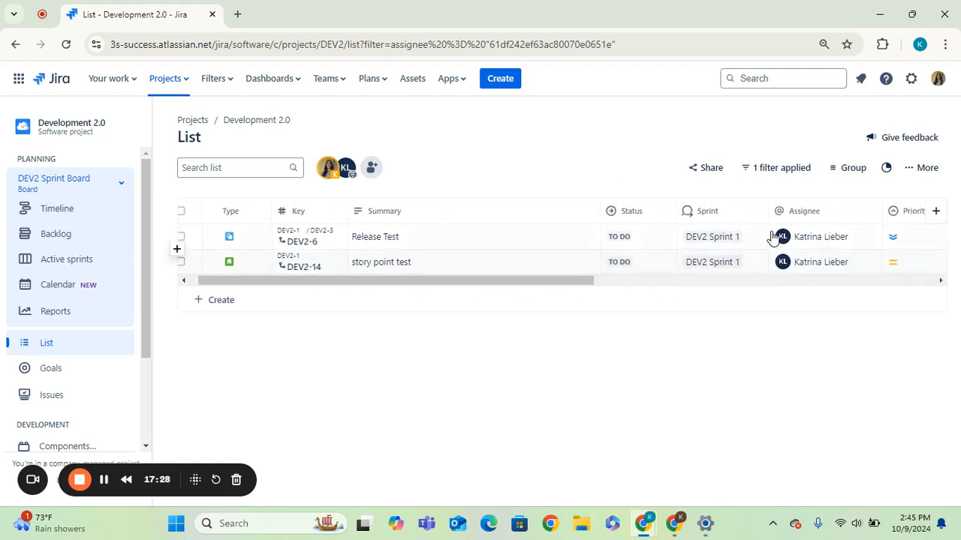
{"action": "left_click", "coordinate": [345, 167]}
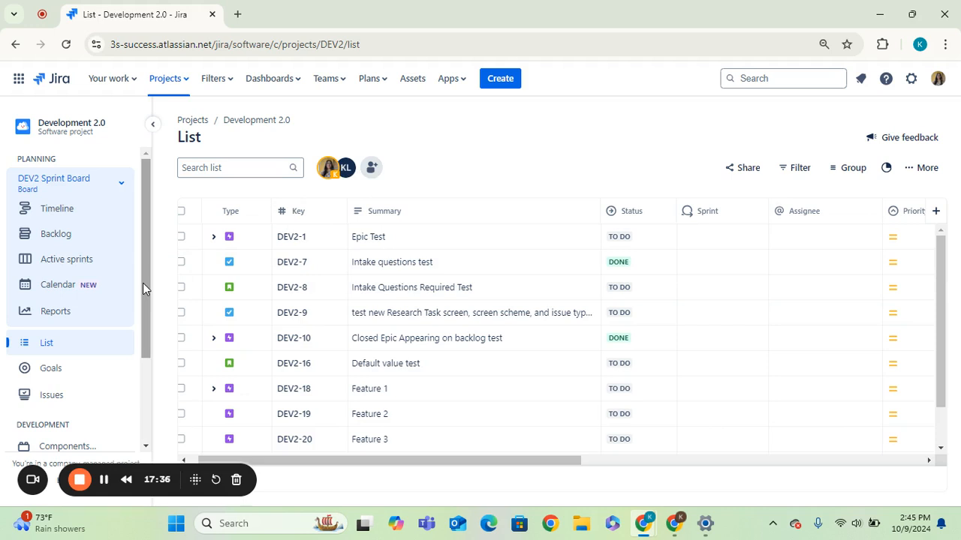
Step: Open the project's Issues page
{"action": "left_click_drag", "start_coordinate": [143, 283], "coordinate": [148, 373]}
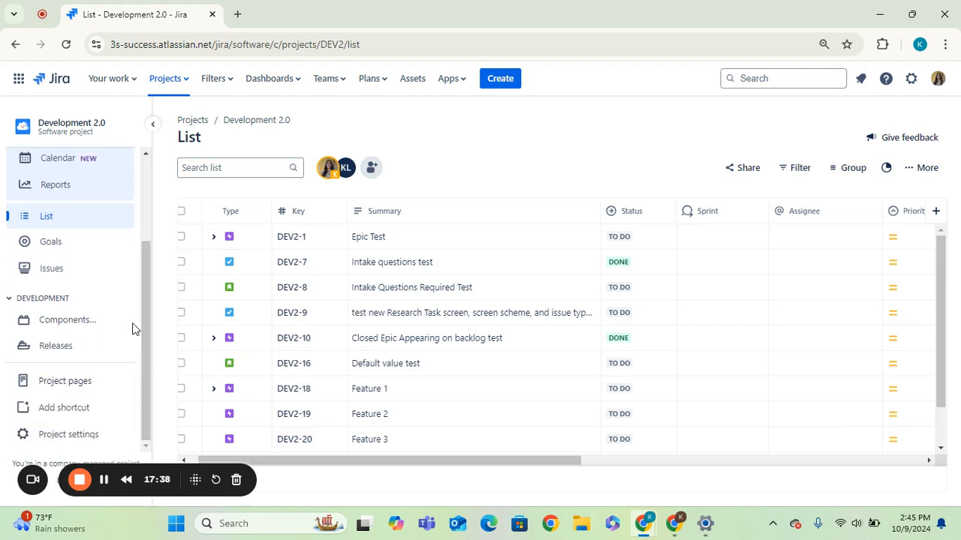
{"action": "left_click", "coordinate": [69, 269]}
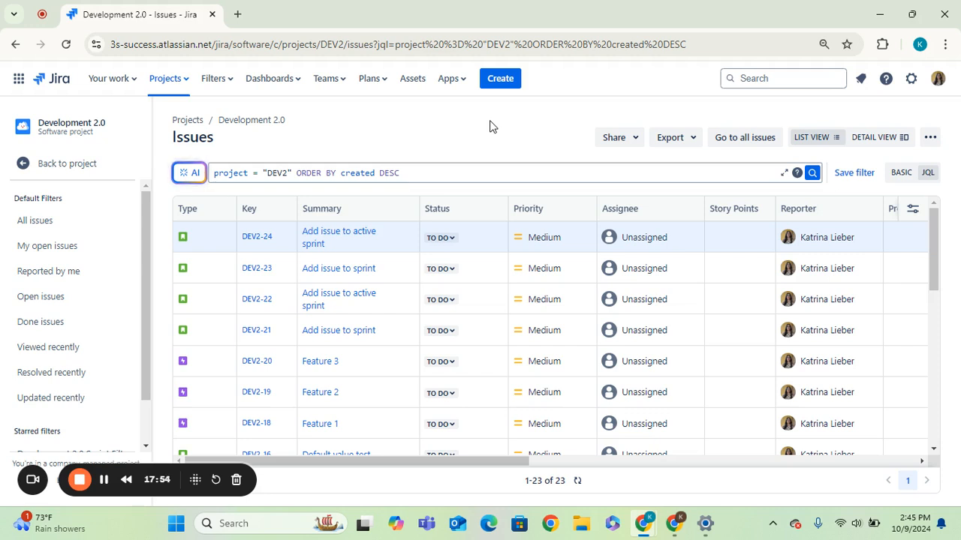
Step: Switch the issues to detail view, open DEV2-23, and return to list view
{"action": "left_click", "coordinate": [890, 142]}
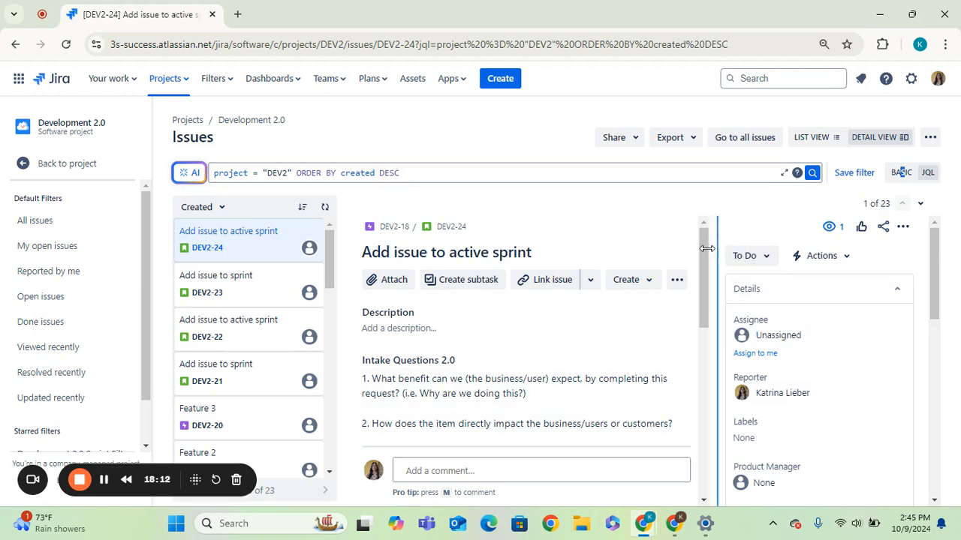
{"action": "left_click_drag", "start_coordinate": [704, 257], "coordinate": [694, 231]}
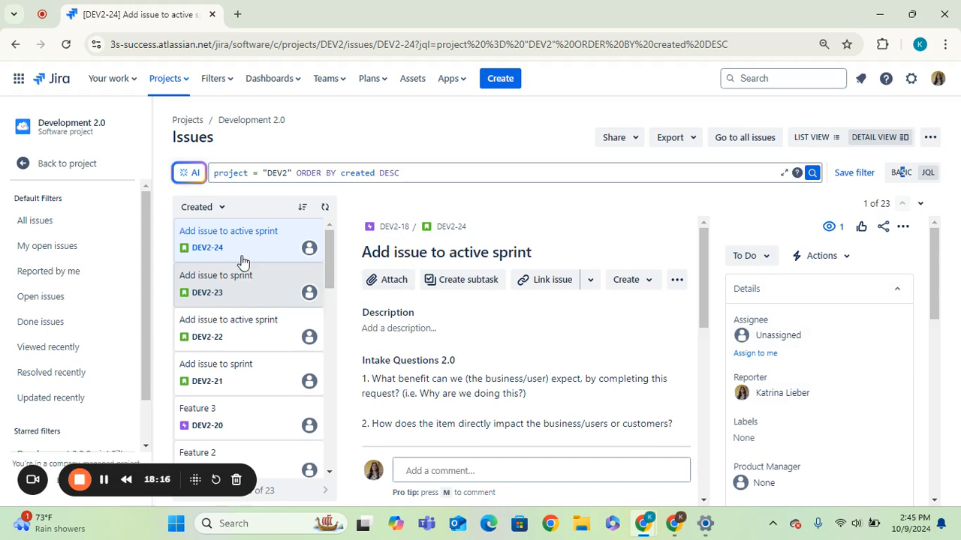
{"action": "left_click", "coordinate": [250, 295]}
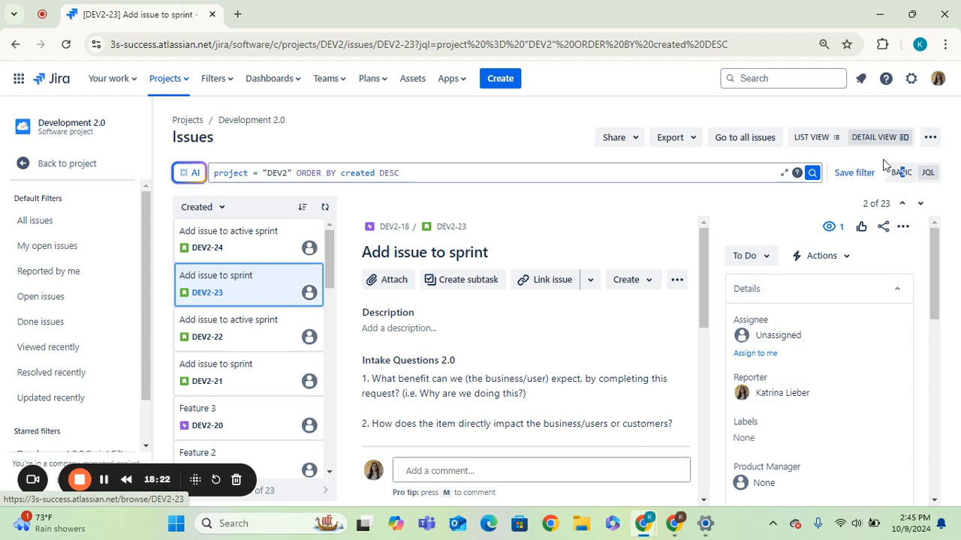
{"action": "left_click", "coordinate": [817, 141]}
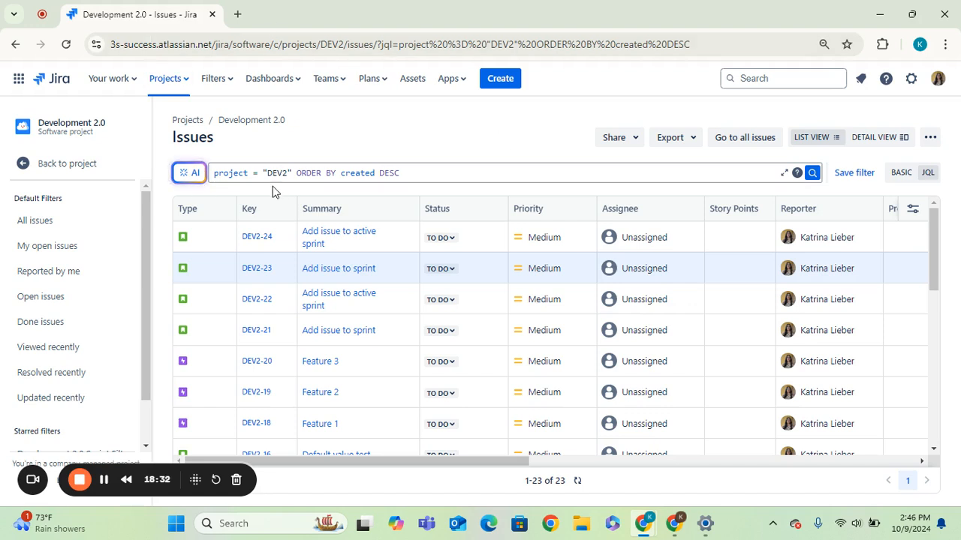
Step: Extend the JQL query with AND priority = High and run the search
{"action": "left_click", "coordinate": [293, 174]}
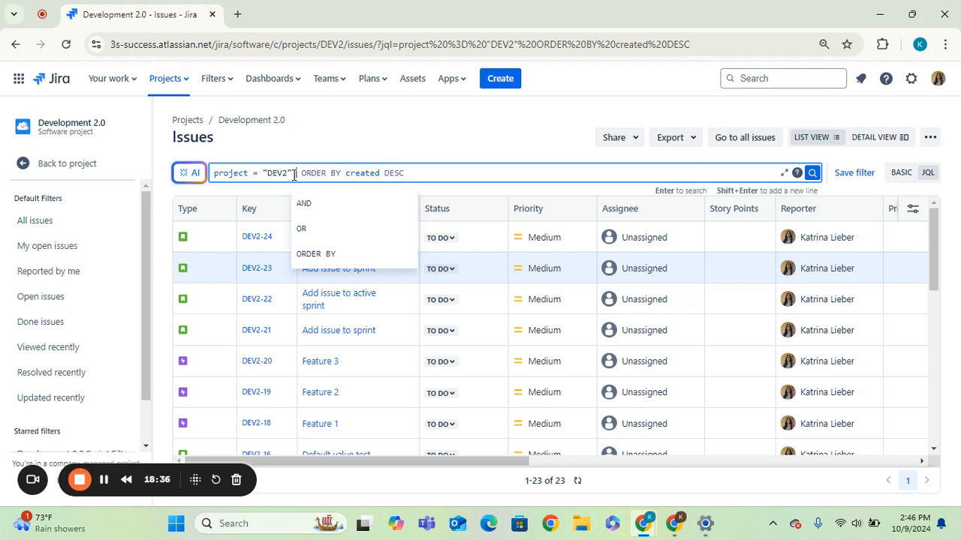
{"action": "type", "text": "AND priorti"}
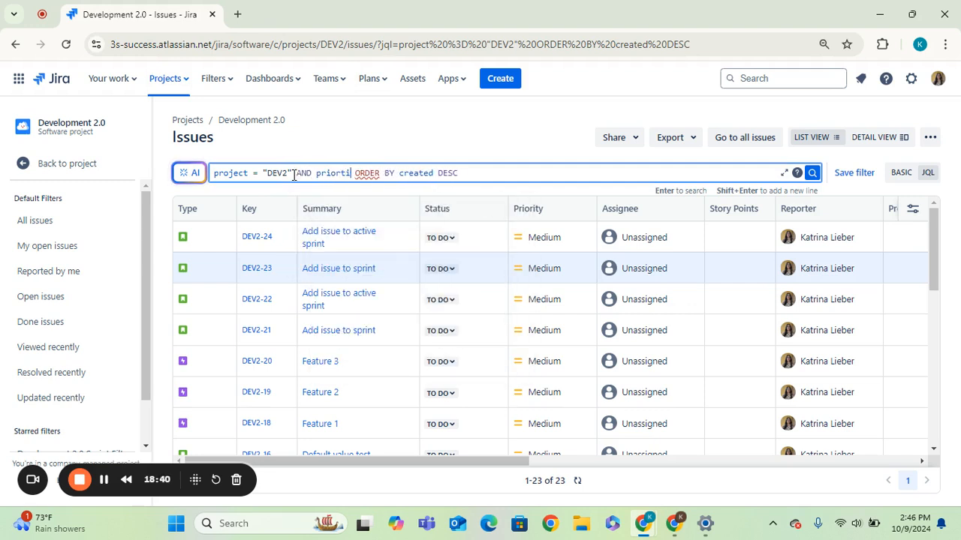
{"action": "key", "text": "BackSpace"}
{"action": "type", "text": "ity = high"}
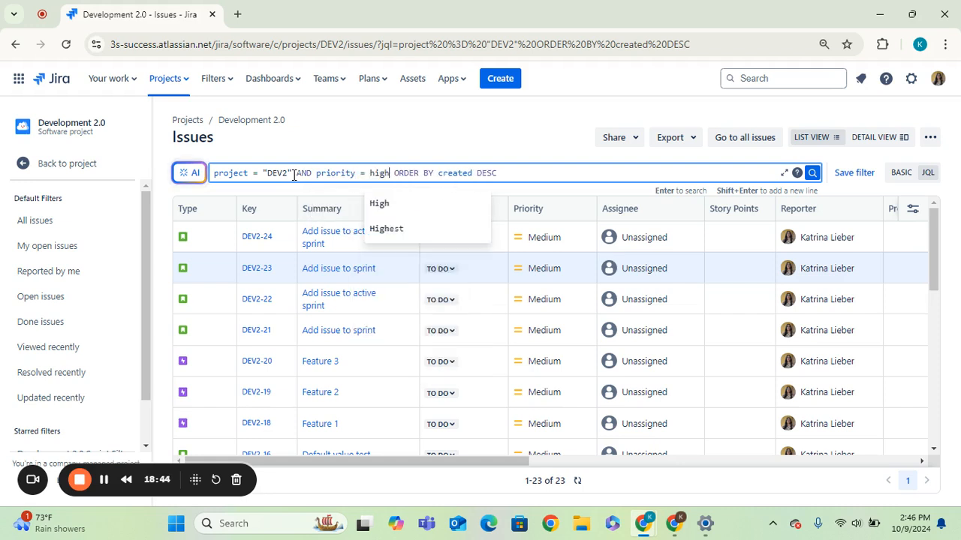
{"action": "left_click", "coordinate": [377, 204]}
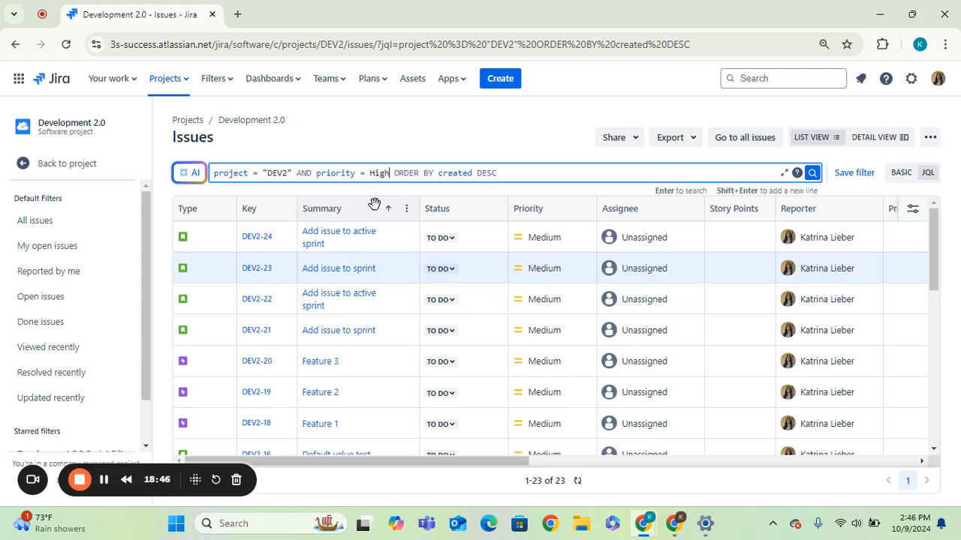
{"action": "key", "text": "Return"}
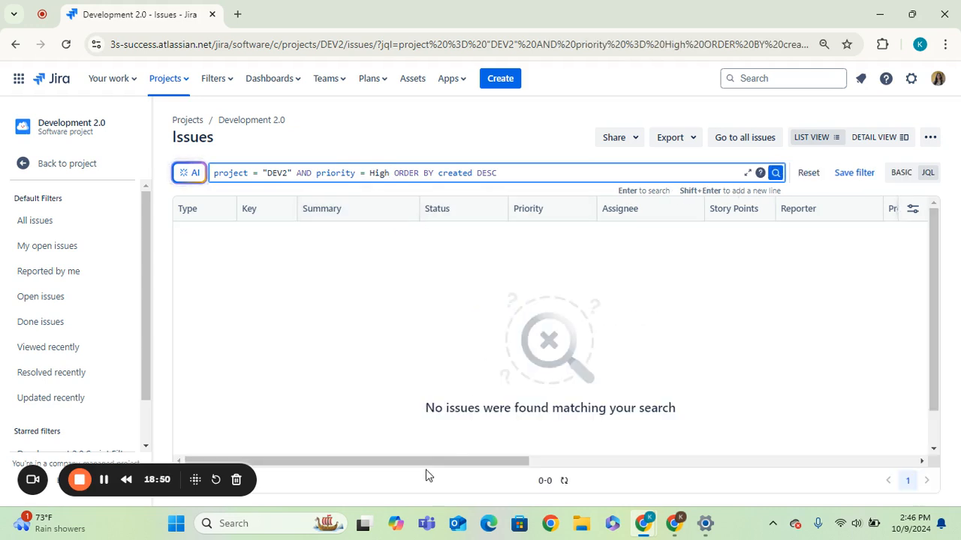
Step: Change the JQL priority condition to Medium and run the search again
{"action": "left_click_drag", "start_coordinate": [427, 461], "coordinate": [149, 430]}
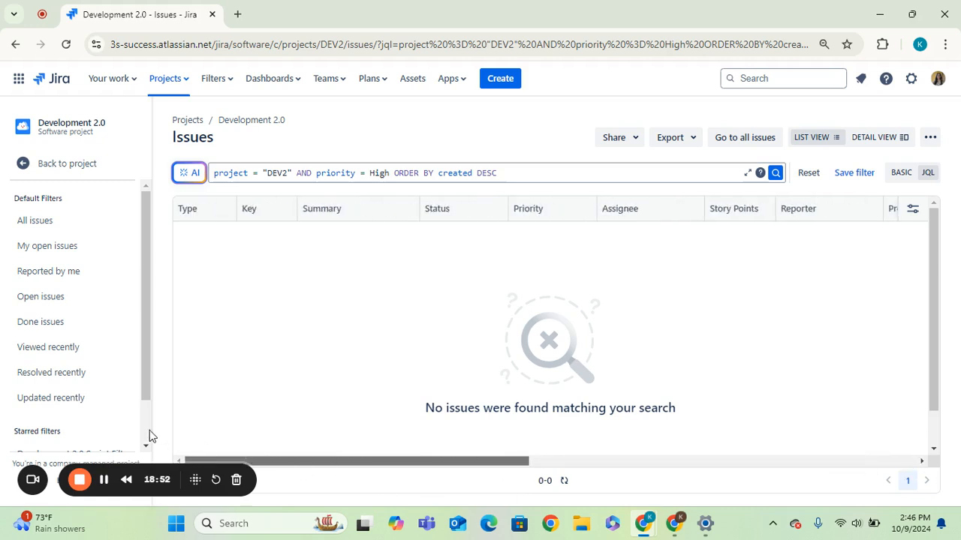
{"action": "left_click", "coordinate": [389, 174]}
{"action": "key", "text": "BackSpace"}
{"action": "key", "text": "BackSpace"}
{"action": "key", "text": "BackSpace"}
{"action": "key", "text": "BackSpace"}
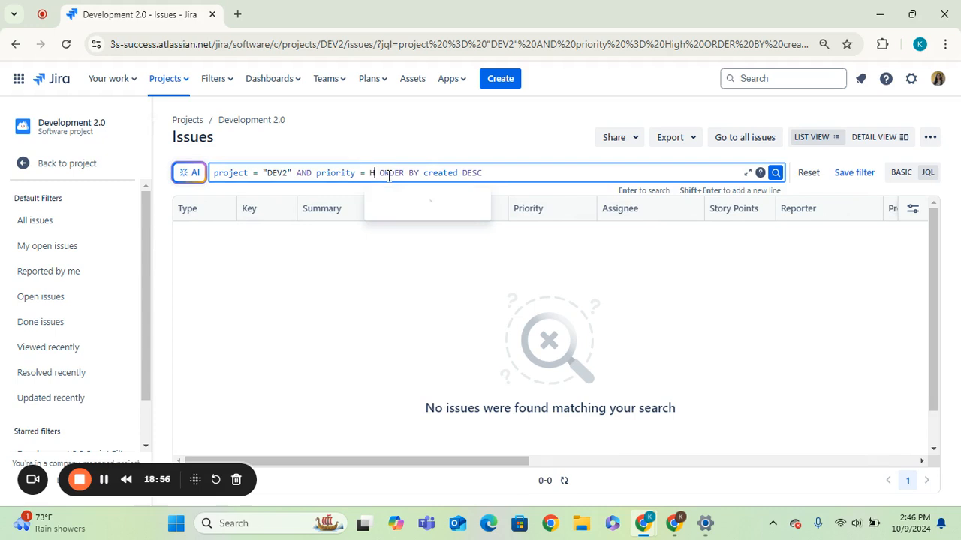
{"action": "type", "text": "Med"}
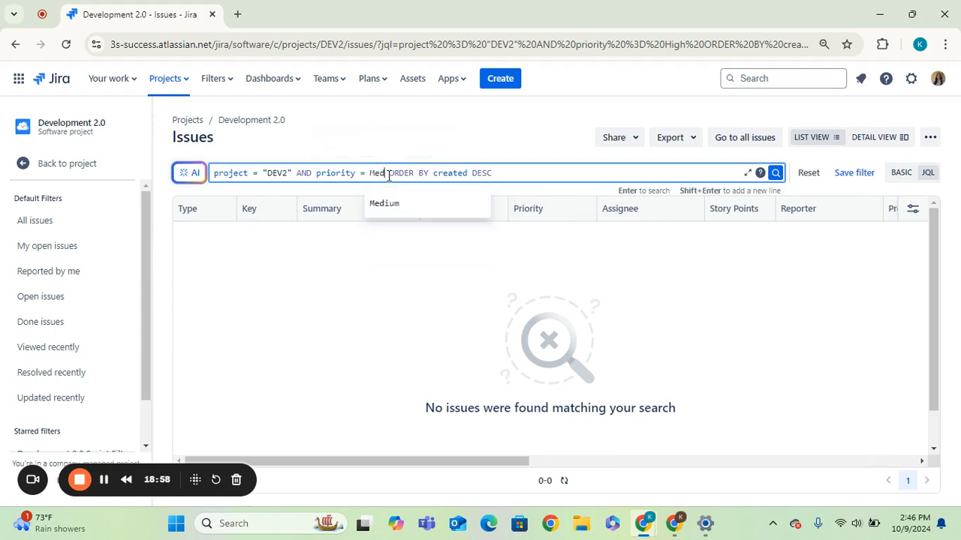
{"action": "left_click", "coordinate": [383, 203]}
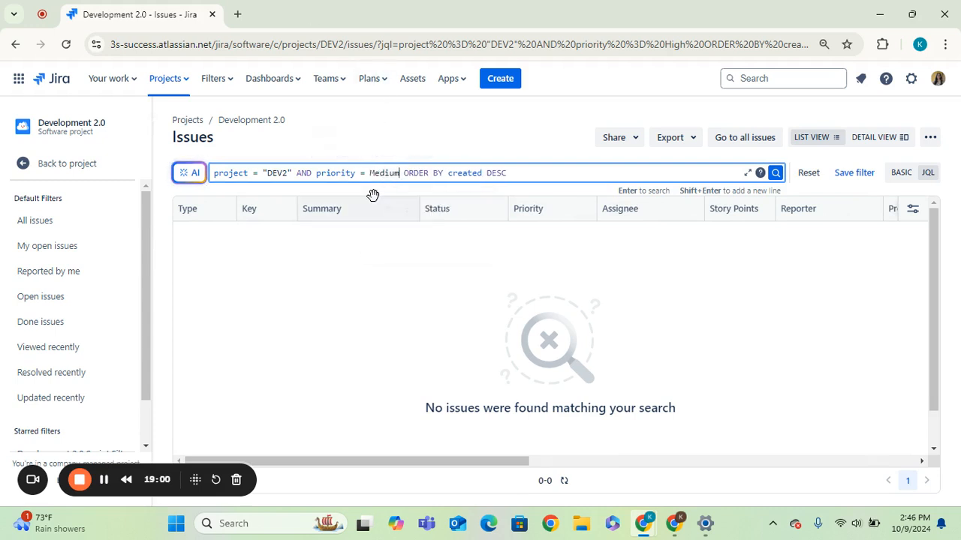
{"action": "key", "text": "Return"}
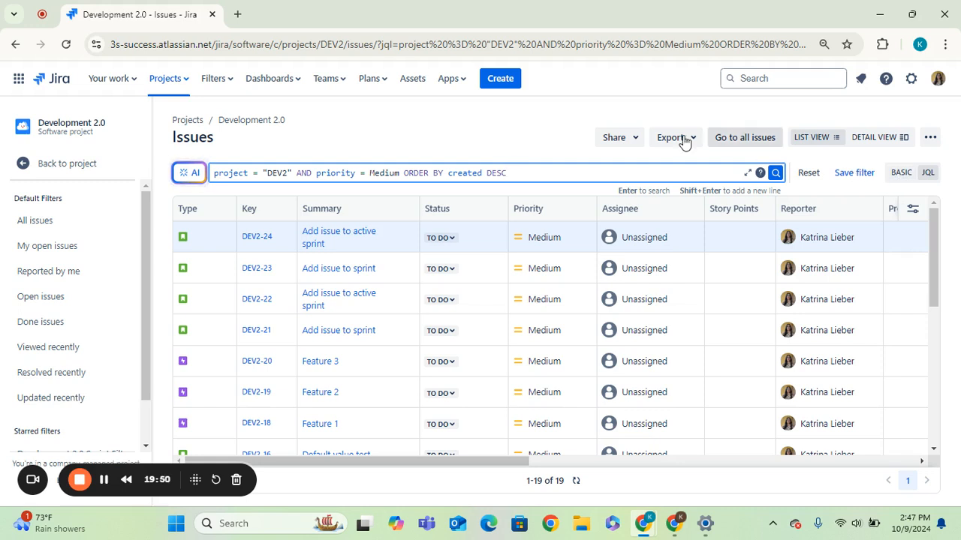
{"action": "left_click", "coordinate": [538, 138]}
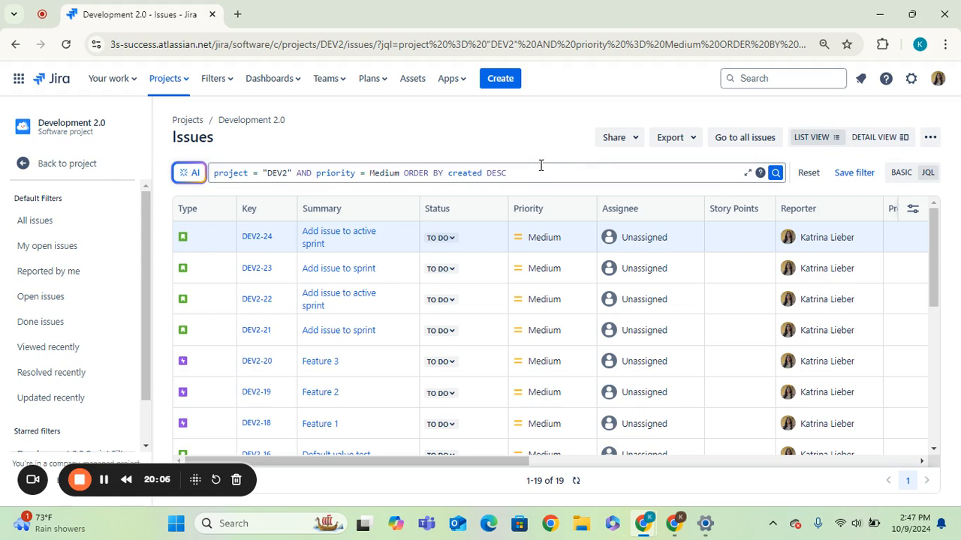
Step: Switch the issue search to basic mode and back to JQL
{"action": "left_click", "coordinate": [904, 177]}
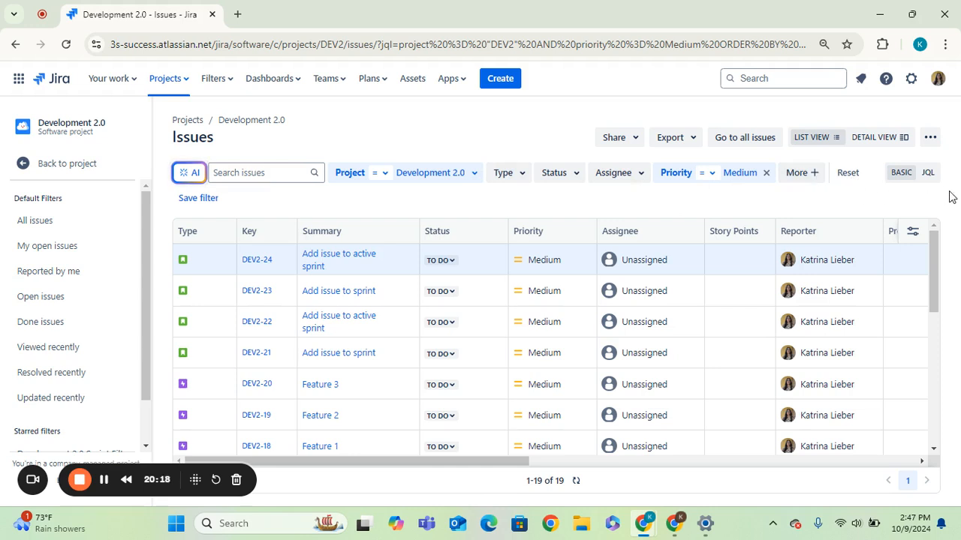
{"action": "left_click", "coordinate": [928, 174]}
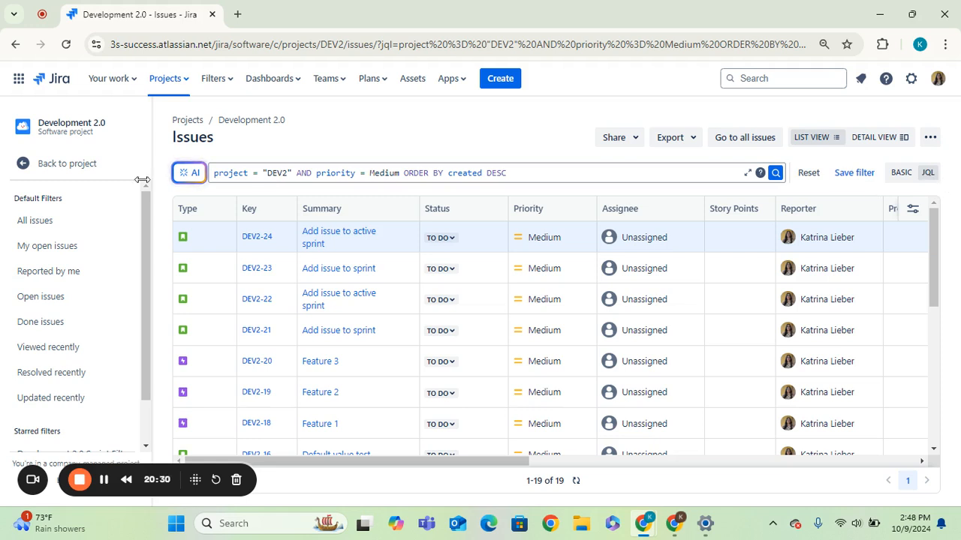
Step: Try the AI issue search, stepping through its intro and asking 'Which epics are in progress', then close it
{"action": "left_click", "coordinate": [195, 181]}
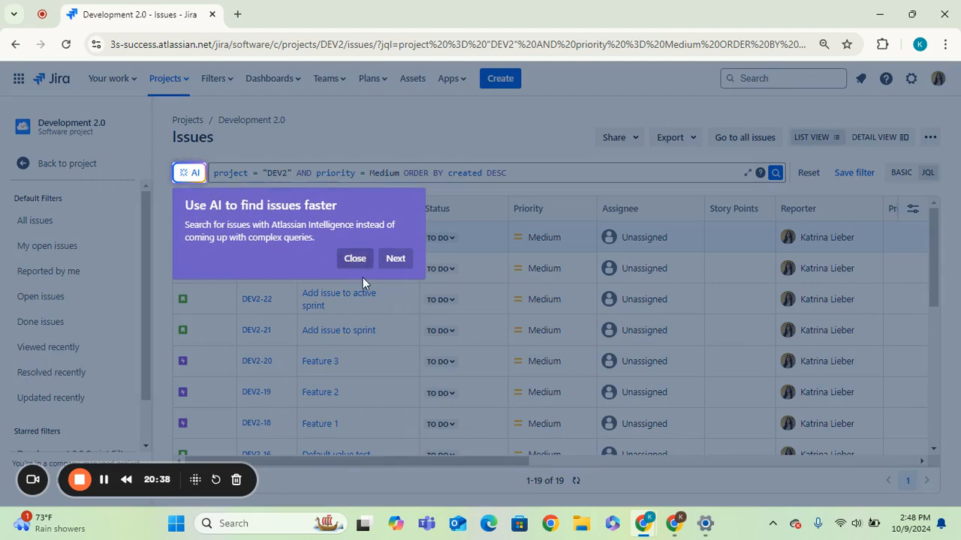
{"action": "left_click", "coordinate": [394, 258]}
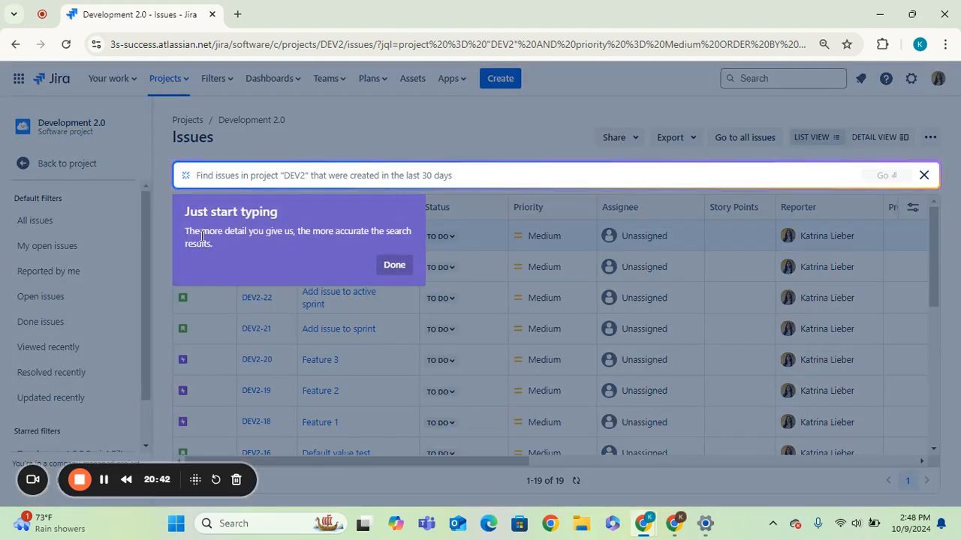
{"action": "left_click", "coordinate": [399, 265]}
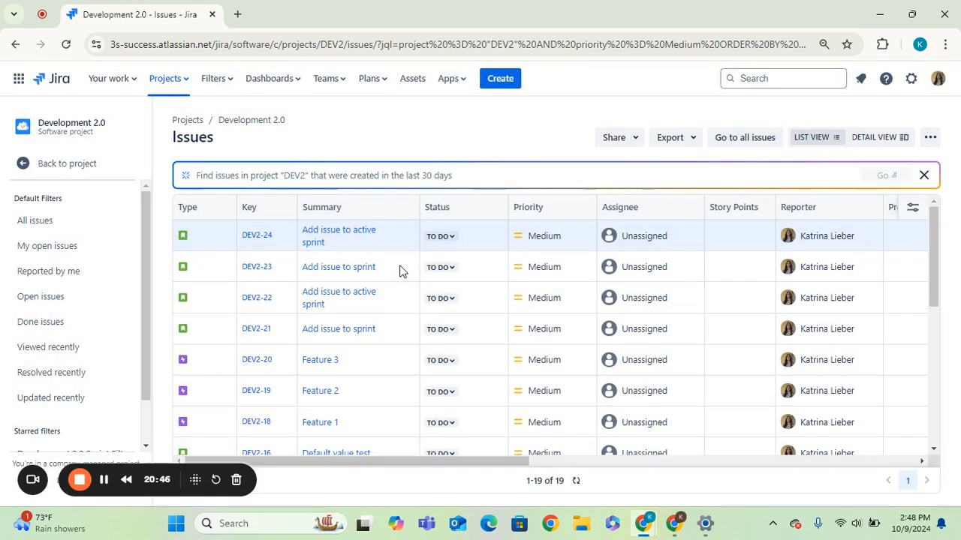
{"action": "left_click", "coordinate": [271, 174]}
{"action": "type", "text": "Which epics are in"}
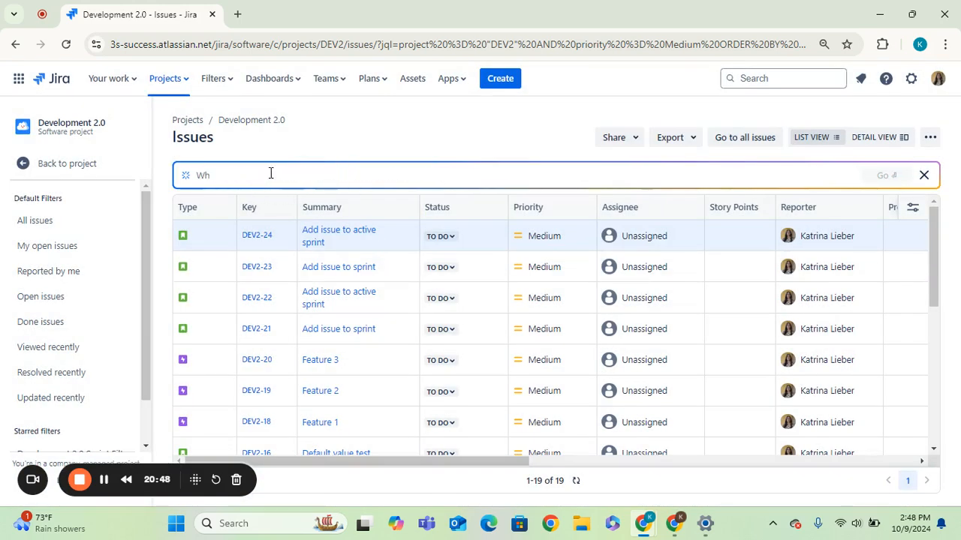
{"action": "type", "text": " progres"}
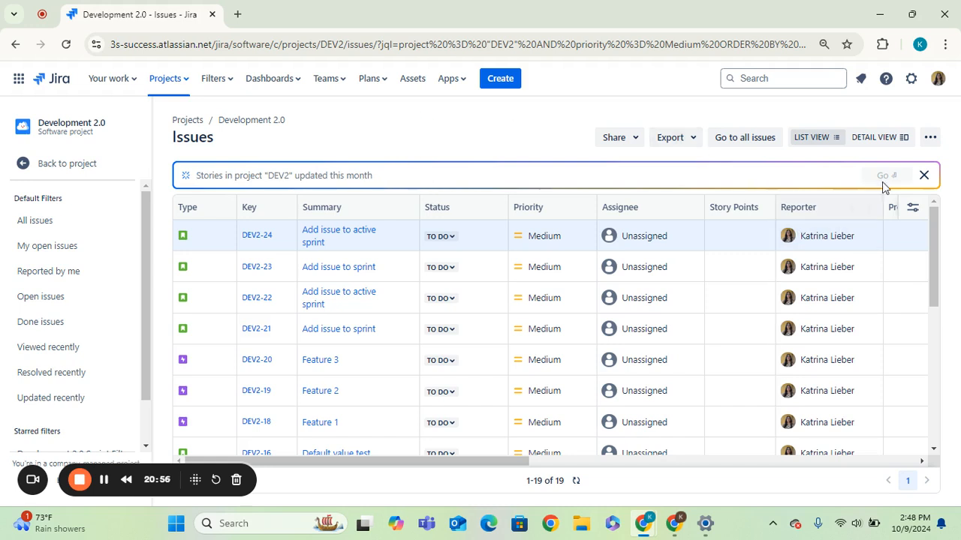
{"action": "left_click", "coordinate": [924, 176]}
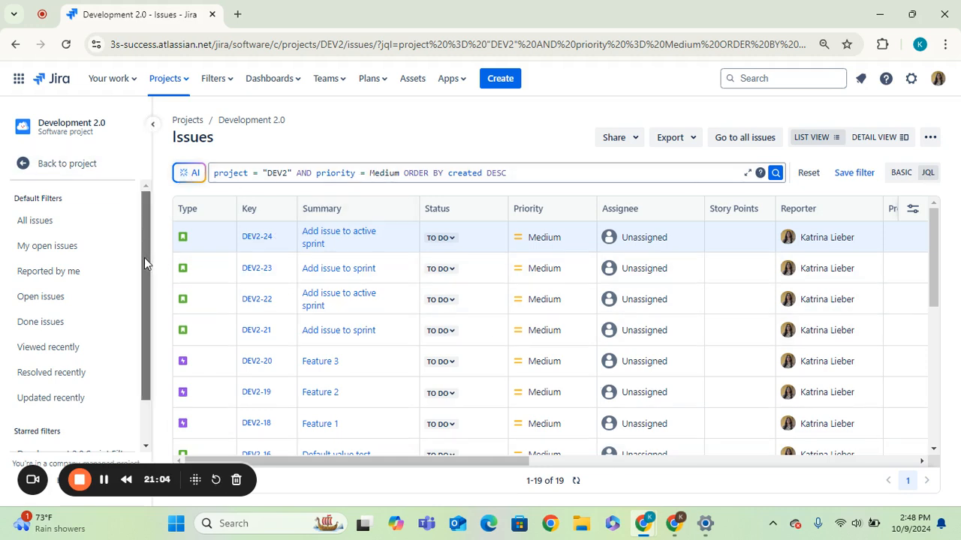
Step: Browse the issue filters in the sidebar and go back to the project navigation
{"action": "left_click_drag", "start_coordinate": [144, 257], "coordinate": [144, 204]}
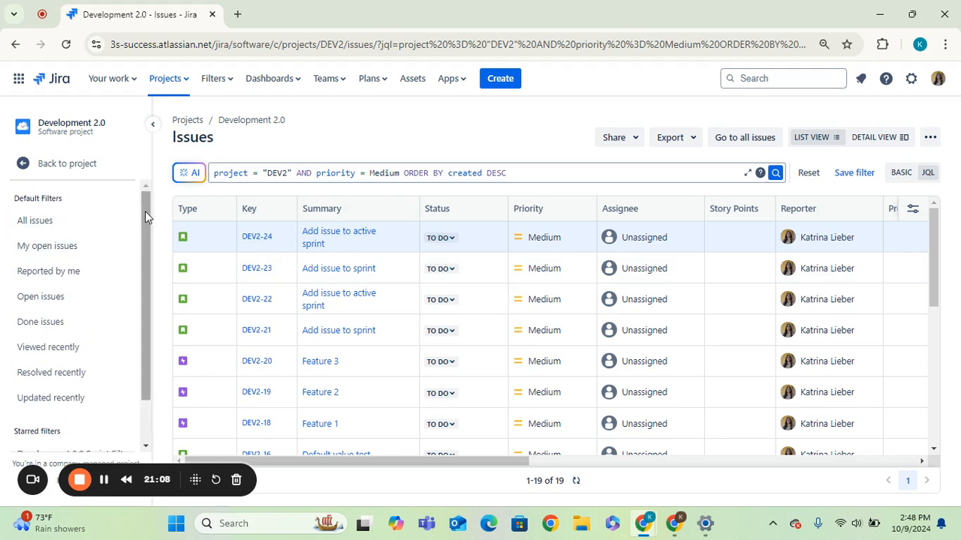
{"action": "left_click_drag", "start_coordinate": [145, 211], "coordinate": [147, 229]}
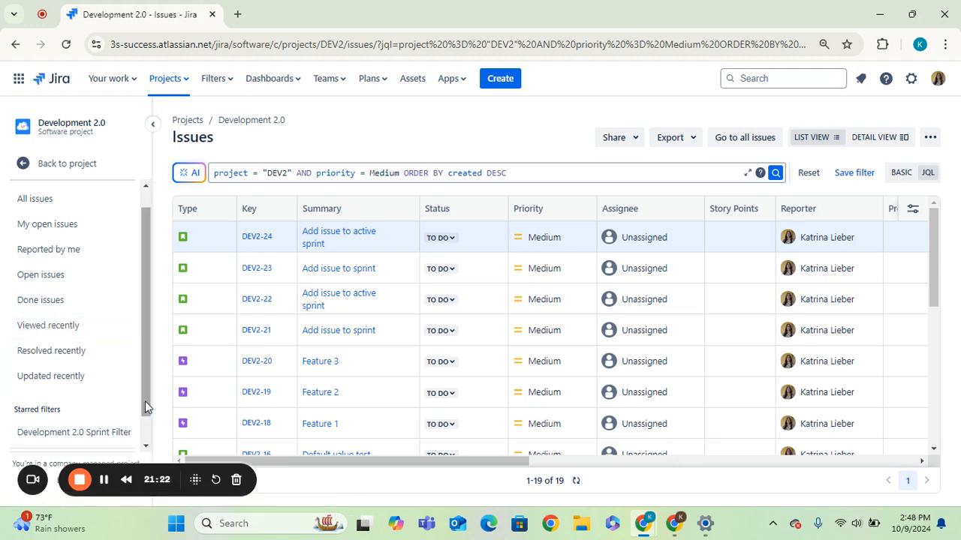
{"action": "scroll", "coordinate": [139, 444], "scroll_direction": "down", "scroll_amount": 1}
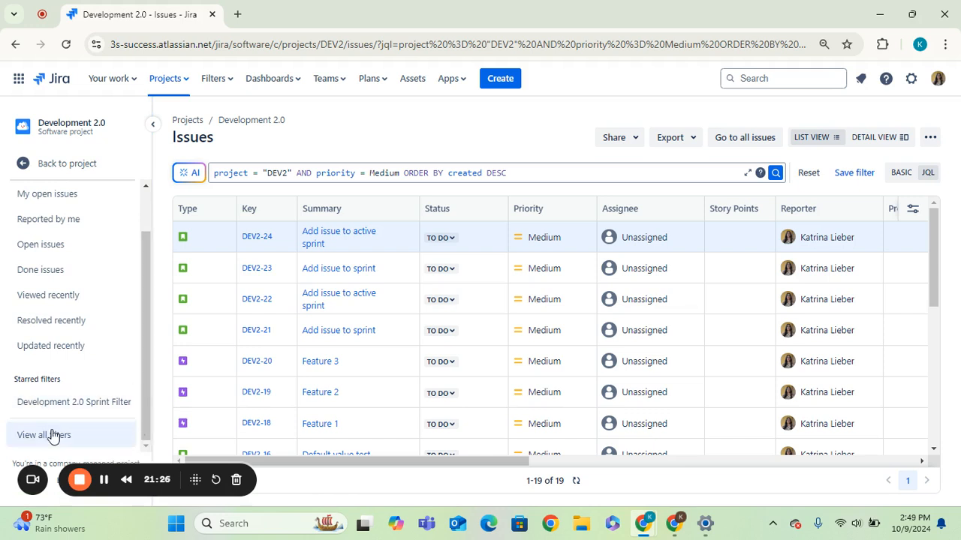
{"action": "scroll", "coordinate": [146, 403], "scroll_direction": "up", "scroll_amount": 2}
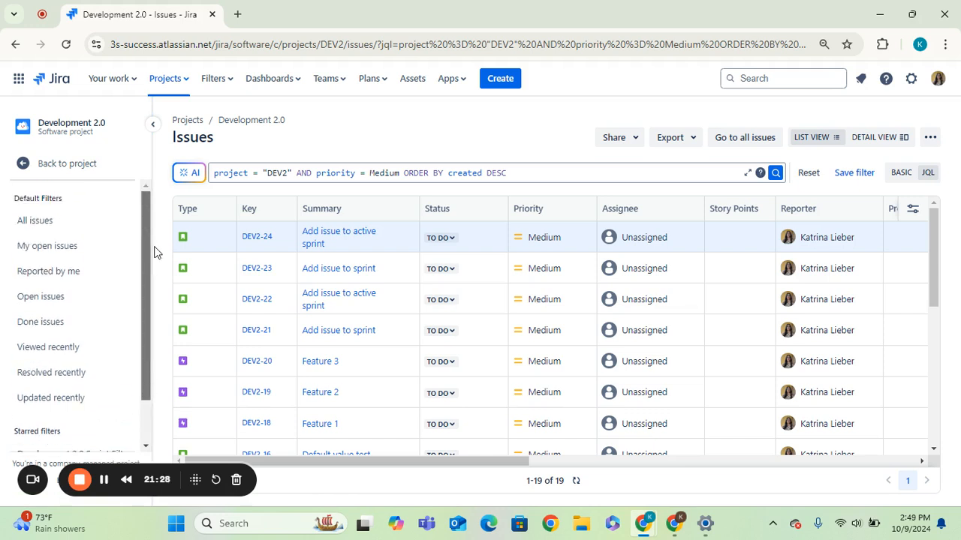
{"action": "left_click", "coordinate": [18, 168]}
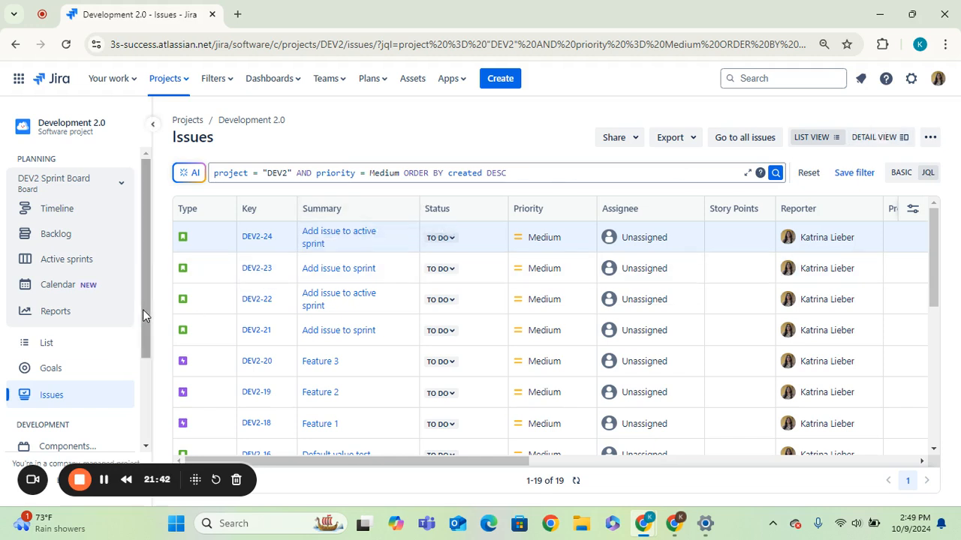
Step: Collapse the Development section of the project sidebar
{"action": "scroll", "coordinate": [146, 312], "scroll_direction": "down", "scroll_amount": 1}
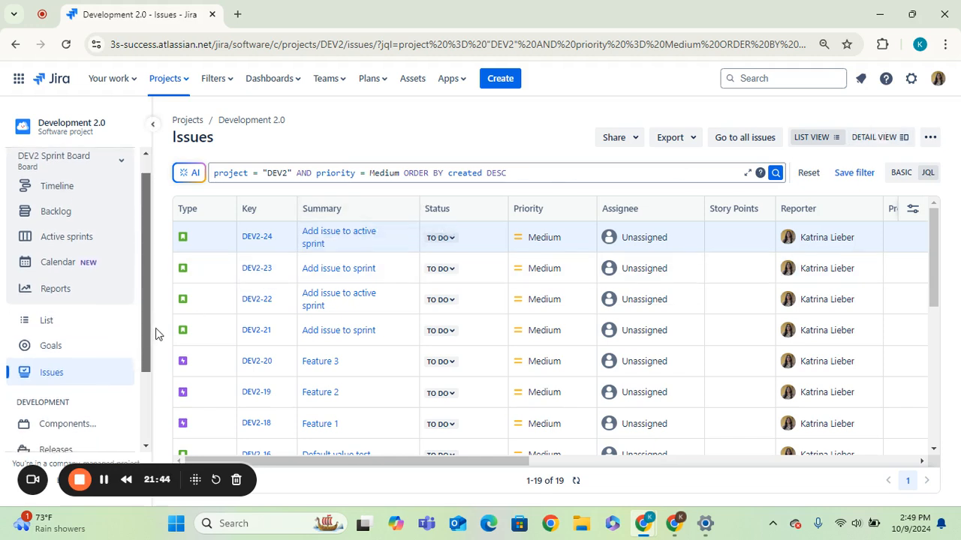
{"action": "scroll", "coordinate": [146, 372], "scroll_direction": "down", "scroll_amount": 3}
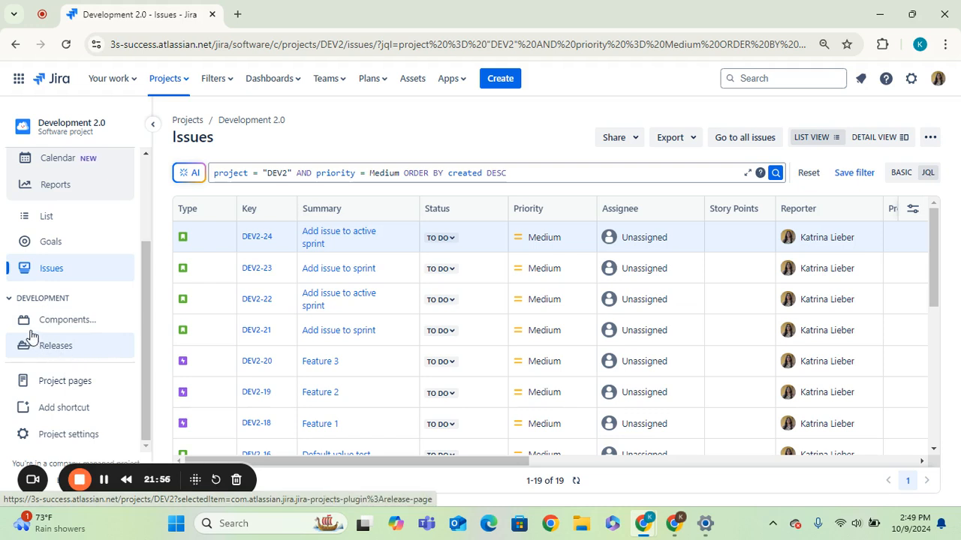
{"action": "left_click", "coordinate": [11, 307]}
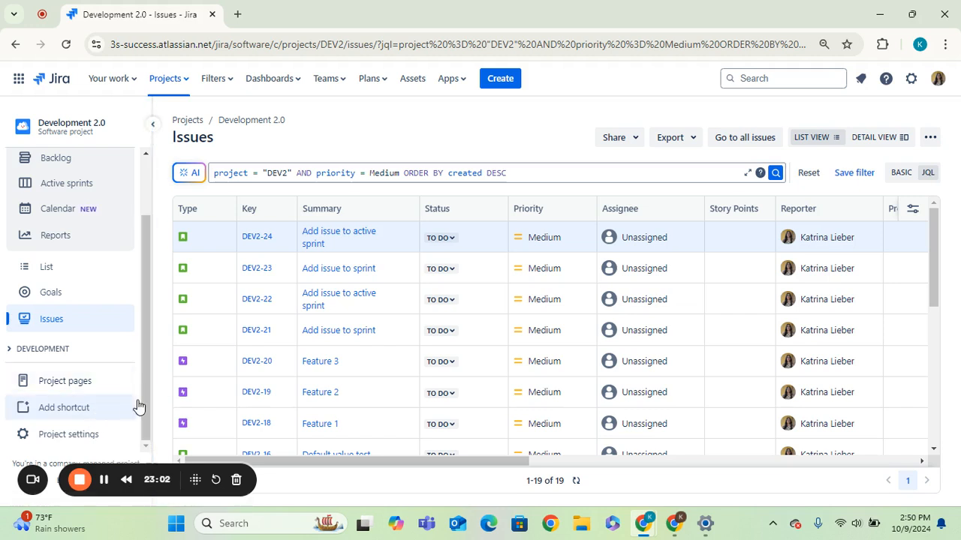
Step: Open the project settings and go to the People page
{"action": "left_click", "coordinate": [73, 446]}
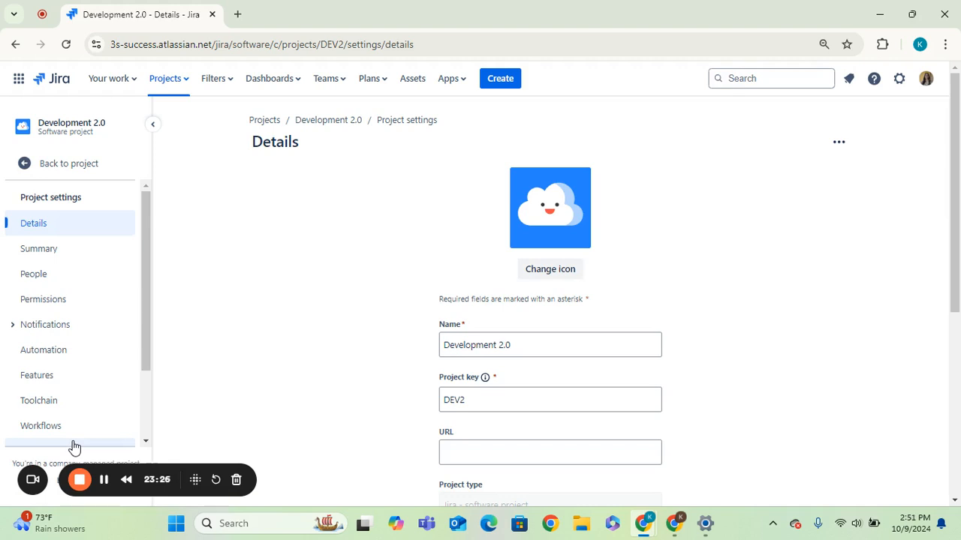
{"action": "left_click", "coordinate": [67, 273]}
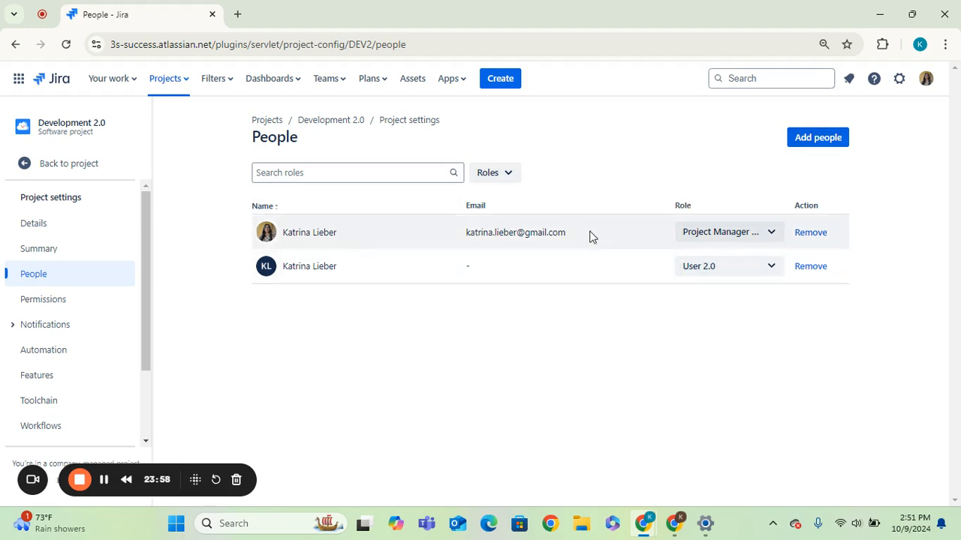
Step: Open the first member's role list, scroll through the available roles, and close it
{"action": "left_click", "coordinate": [778, 237]}
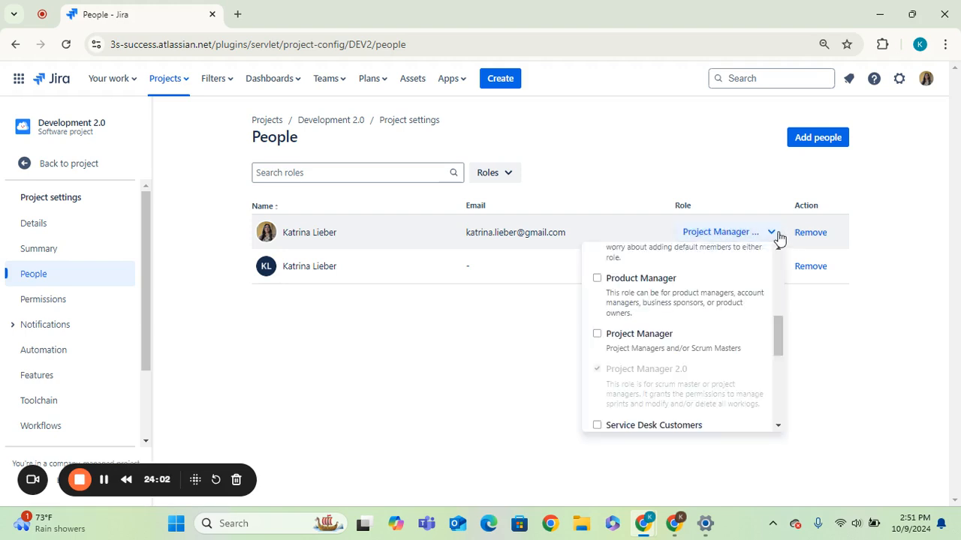
{"action": "left_click_drag", "start_coordinate": [779, 334], "coordinate": [748, 242]}
{"action": "left_click", "coordinate": [856, 378]}
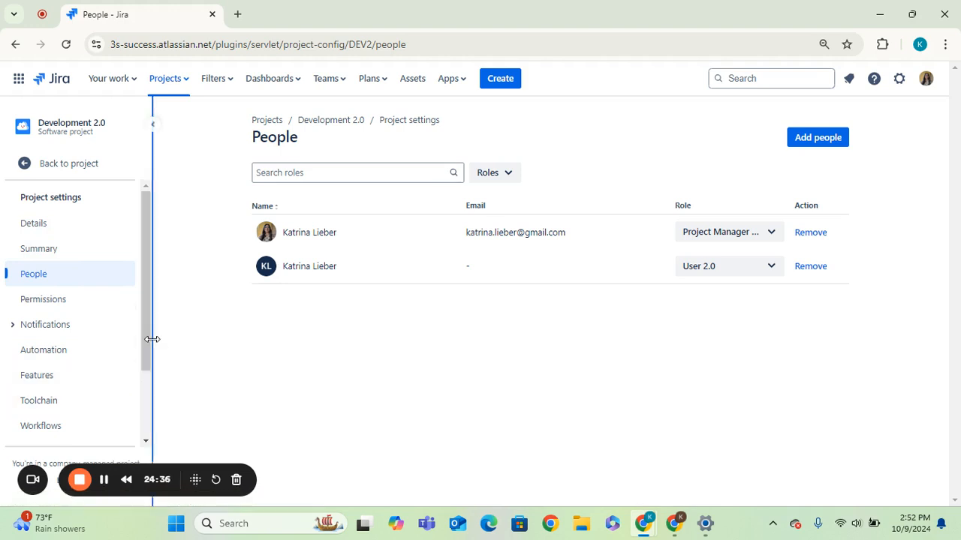
Step: Open the project's Details settings and scroll through its fields
{"action": "left_click_drag", "start_coordinate": [143, 337], "coordinate": [138, 308]}
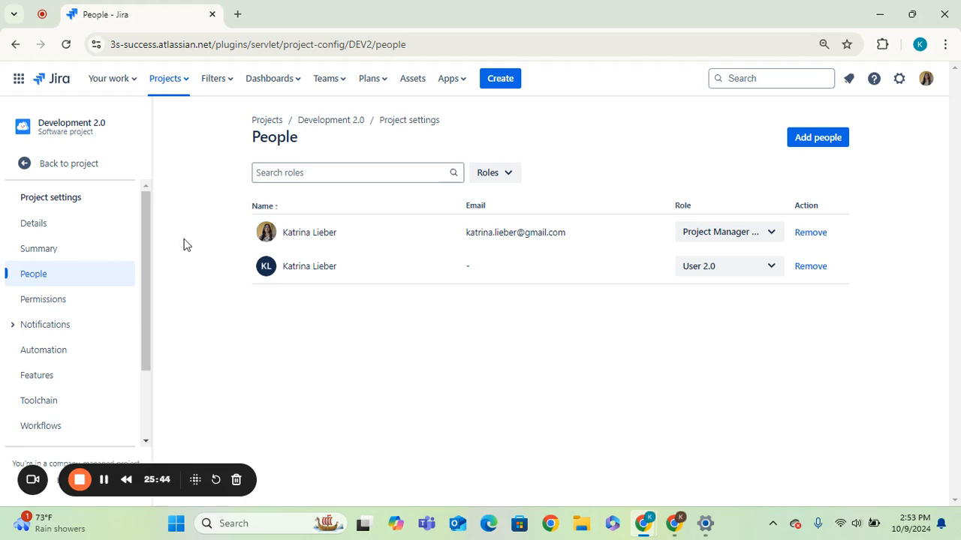
{"action": "left_click", "coordinate": [66, 229]}
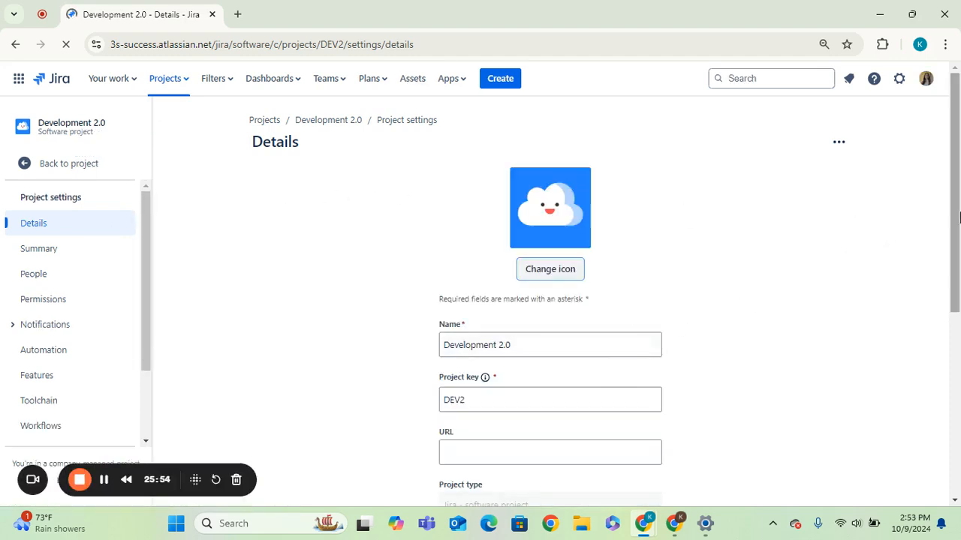
{"action": "left_click_drag", "start_coordinate": [956, 216], "coordinate": [951, 286]}
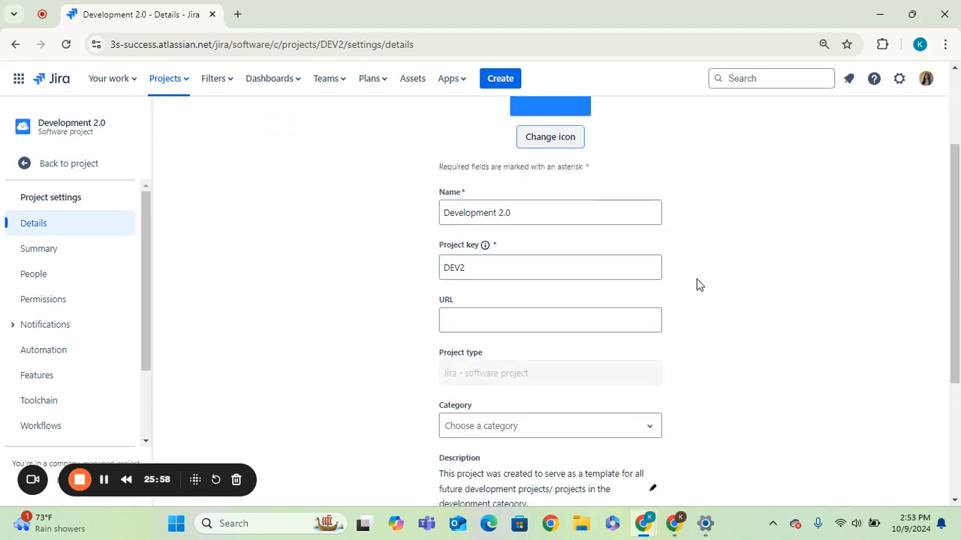
{"action": "left_click_drag", "start_coordinate": [692, 167], "coordinate": [373, 275]}
{"action": "left_click", "coordinate": [372, 274]}
{"action": "left_click_drag", "start_coordinate": [956, 266], "coordinate": [958, 347]}
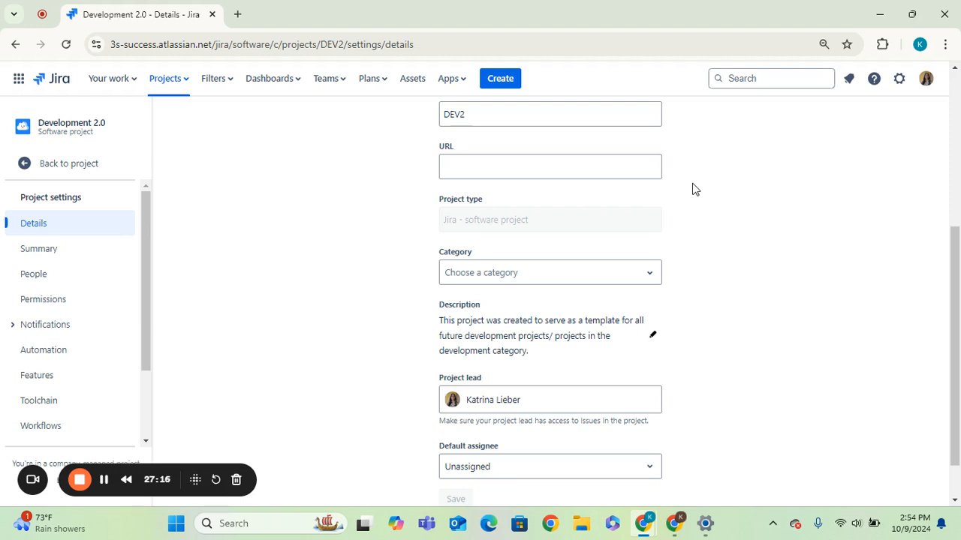
Step: Open the Category list a few times and close it without choosing a category
{"action": "left_click", "coordinate": [648, 289]}
{"action": "left_click", "coordinate": [817, 284]}
{"action": "left_click", "coordinate": [647, 279]}
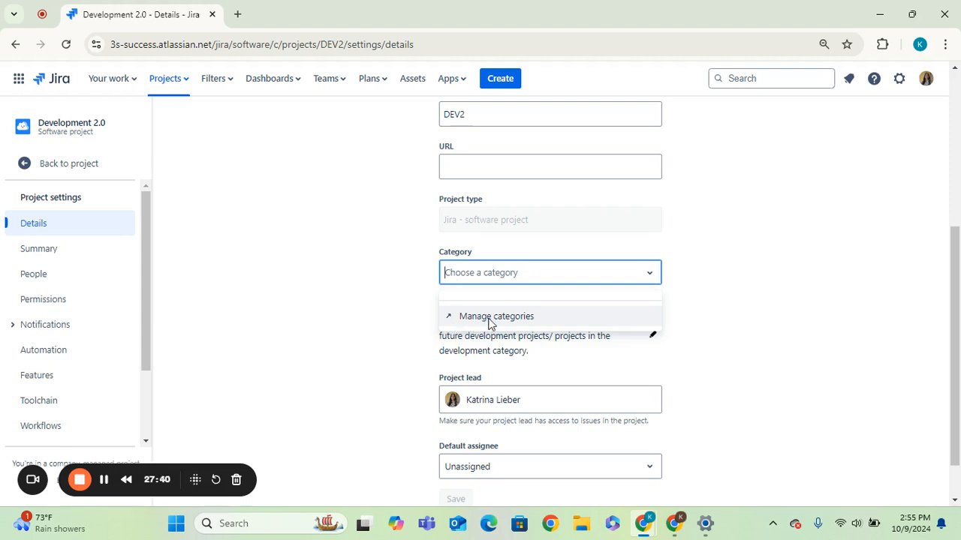
{"action": "left_click", "coordinate": [831, 286]}
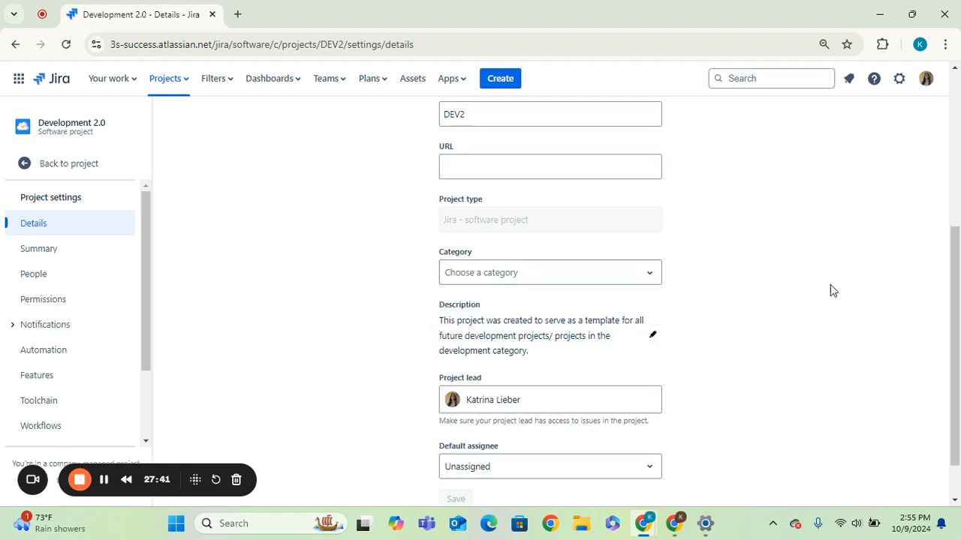
{"action": "left_click", "coordinate": [651, 279]}
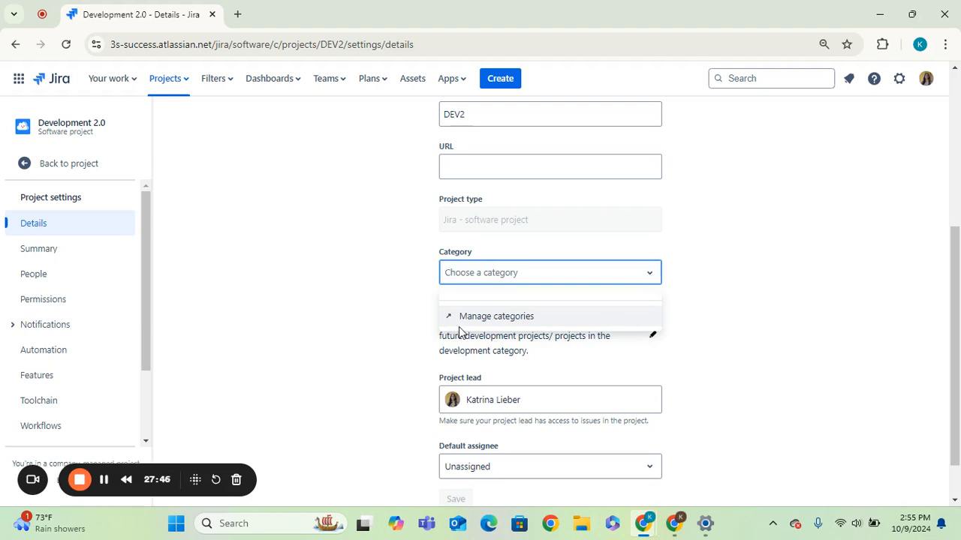
{"action": "left_click", "coordinate": [773, 307]}
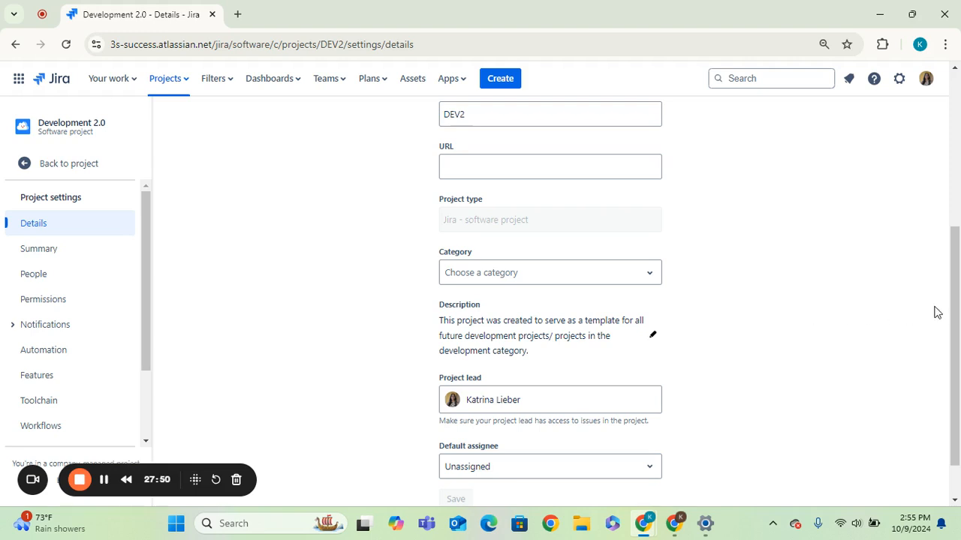
Step: Open the project description for editing and review the remaining details fields without saving
{"action": "scroll", "coordinate": [958, 280], "scroll_direction": "down", "scroll_amount": 1}
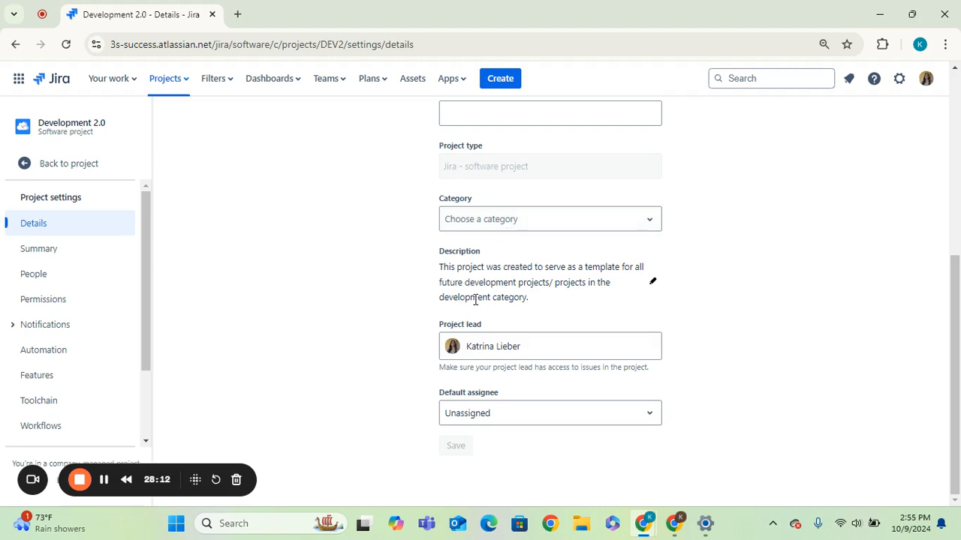
{"action": "left_click_drag", "start_coordinate": [486, 268], "coordinate": [549, 282]}
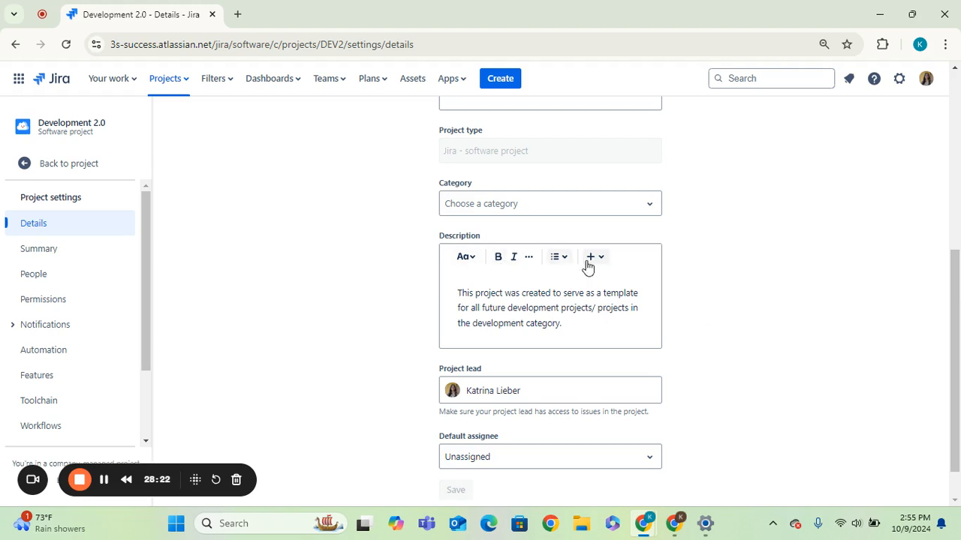
{"action": "scroll", "coordinate": [960, 335], "scroll_direction": "down", "scroll_amount": 1}
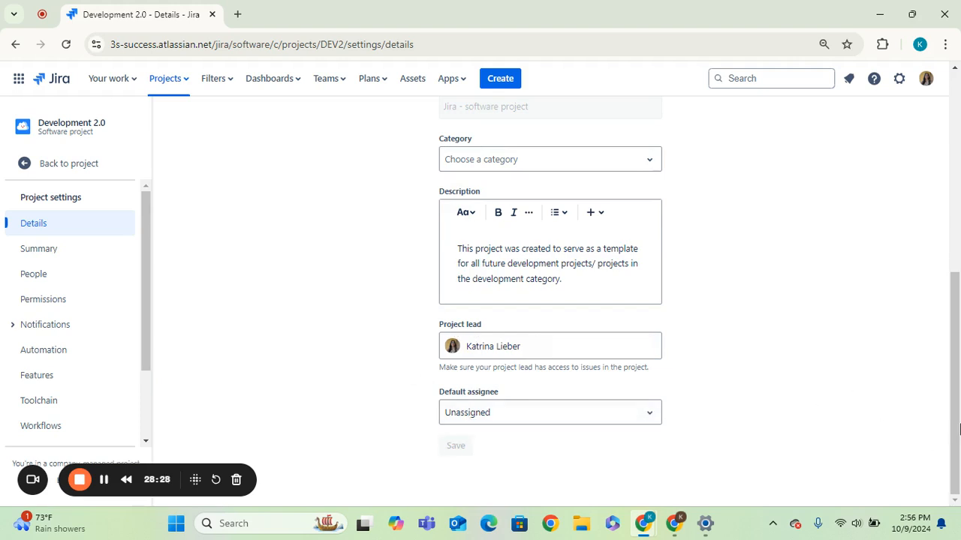
{"action": "left_click_drag", "start_coordinate": [954, 435], "coordinate": [913, 172]}
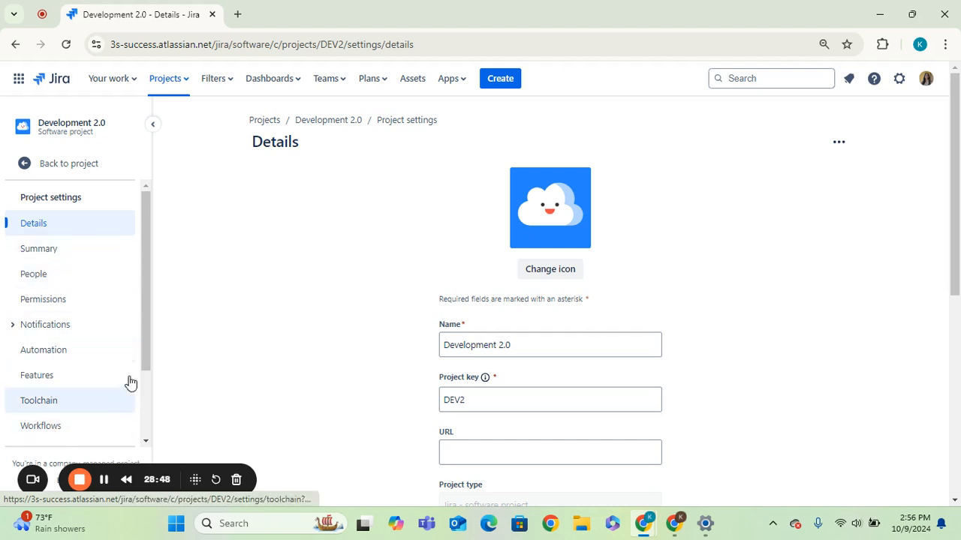
Step: Return to the active sprint board and move the Story Test card from To Do to In Progress
{"action": "left_click_drag", "start_coordinate": [149, 336], "coordinate": [165, 295]}
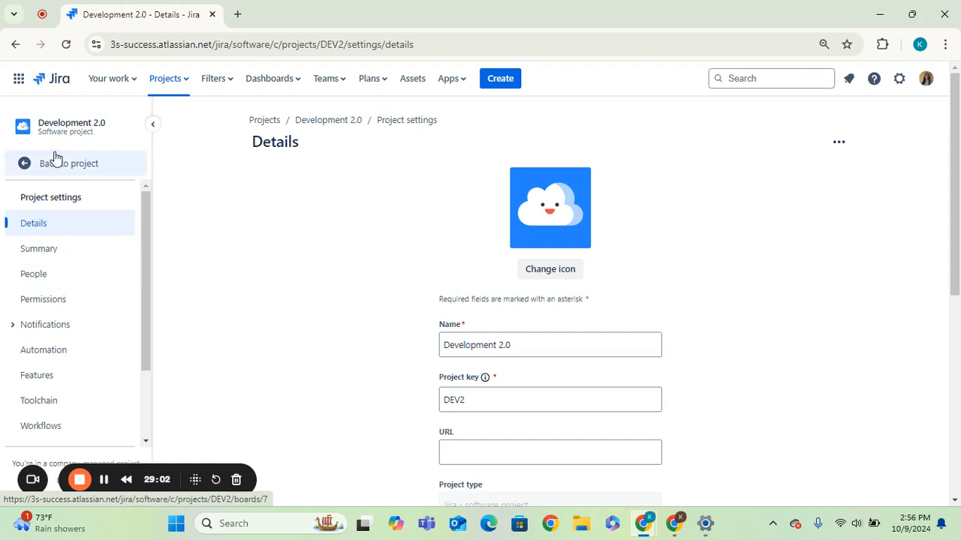
{"action": "left_click", "coordinate": [22, 174]}
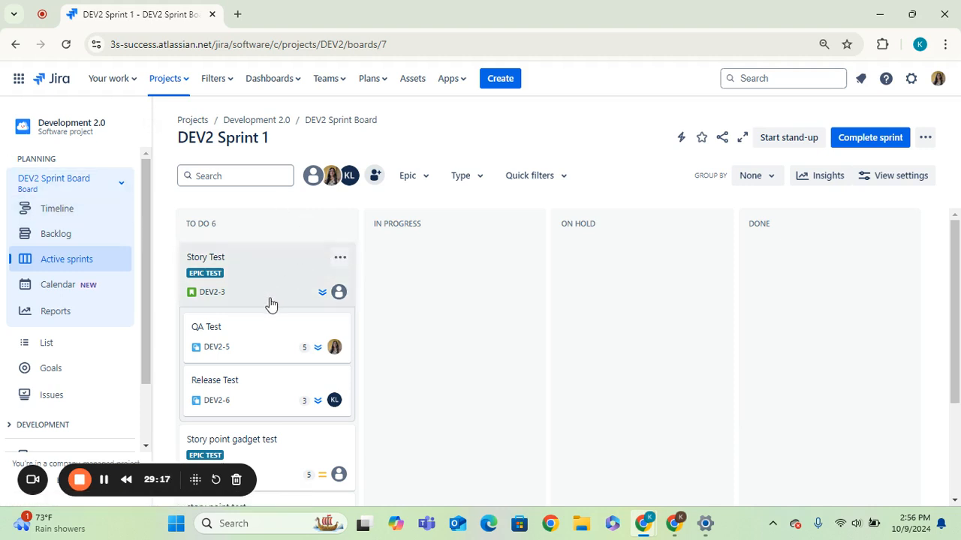
{"action": "left_click_drag", "start_coordinate": [251, 285], "coordinate": [371, 270]}
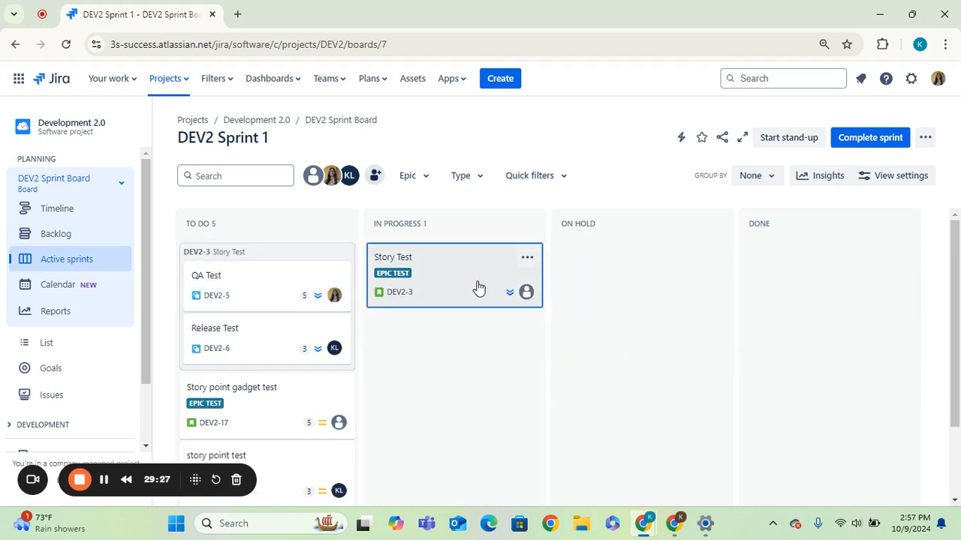
Step: Move the Story Test card back and forth between In Progress and On Hold, leaving it in In Progress
{"action": "left_click_drag", "start_coordinate": [431, 278], "coordinate": [390, 300]}
{"action": "left_click_drag", "start_coordinate": [442, 277], "coordinate": [632, 299]}
{"action": "left_click_drag", "start_coordinate": [560, 257], "coordinate": [377, 275]}
{"action": "left_click_drag", "start_coordinate": [711, 278], "coordinate": [571, 266]}
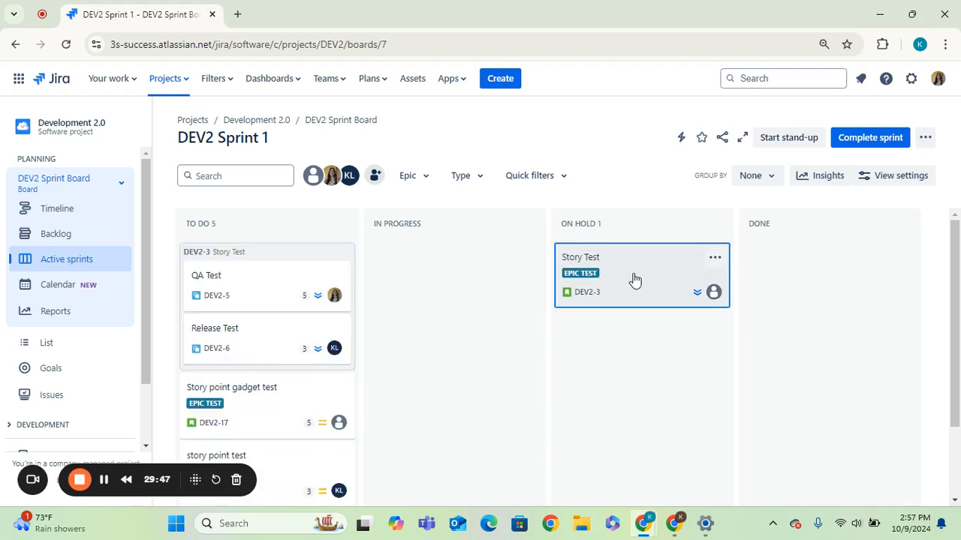
{"action": "left_click_drag", "start_coordinate": [635, 279], "coordinate": [370, 283]}
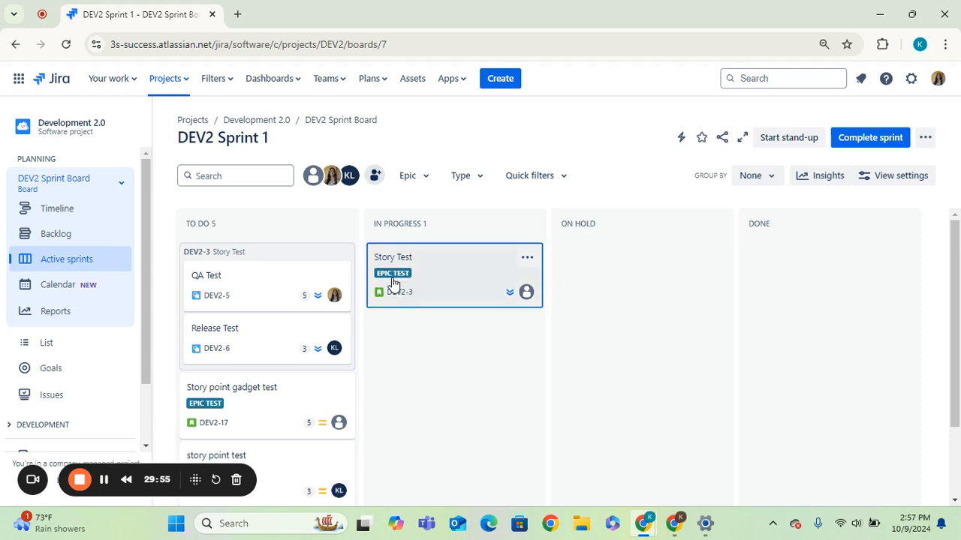
Step: Move the Story Test card to Done, choosing Done as the resolution in the move dialog
{"action": "left_click_drag", "start_coordinate": [458, 283], "coordinate": [748, 271]}
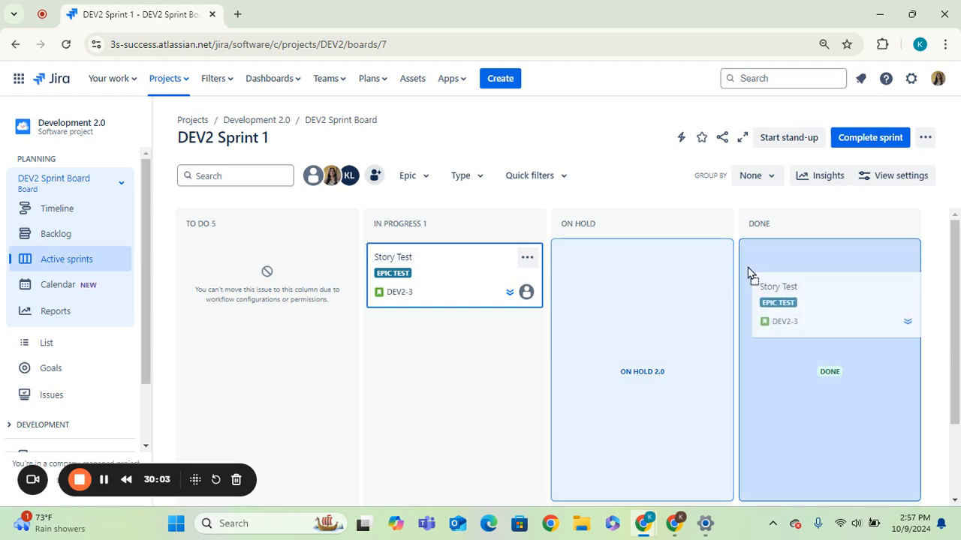
{"action": "mouse_move", "coordinate": [748, 268]}
{"action": "left_mouse_down"}
{"action": "mouse_move", "coordinate": [233, 304]}
{"action": "mouse_move", "coordinate": [758, 296]}
{"action": "mouse_move", "coordinate": [581, 292]}
{"action": "mouse_move", "coordinate": [605, 334]}
{"action": "mouse_move", "coordinate": [765, 337]}
{"action": "mouse_move", "coordinate": [587, 312]}
{"action": "mouse_move", "coordinate": [570, 326]}
{"action": "mouse_move", "coordinate": [204, 384]}
{"action": "mouse_move", "coordinate": [482, 327]}
{"action": "mouse_move", "coordinate": [832, 281]}
{"action": "mouse_move", "coordinate": [143, 356]}
{"action": "mouse_move", "coordinate": [207, 218]}
{"action": "mouse_move", "coordinate": [815, 325]}
{"action": "mouse_move", "coordinate": [776, 268]}
{"action": "mouse_move", "coordinate": [743, 256]}
{"action": "left_mouse_up"}
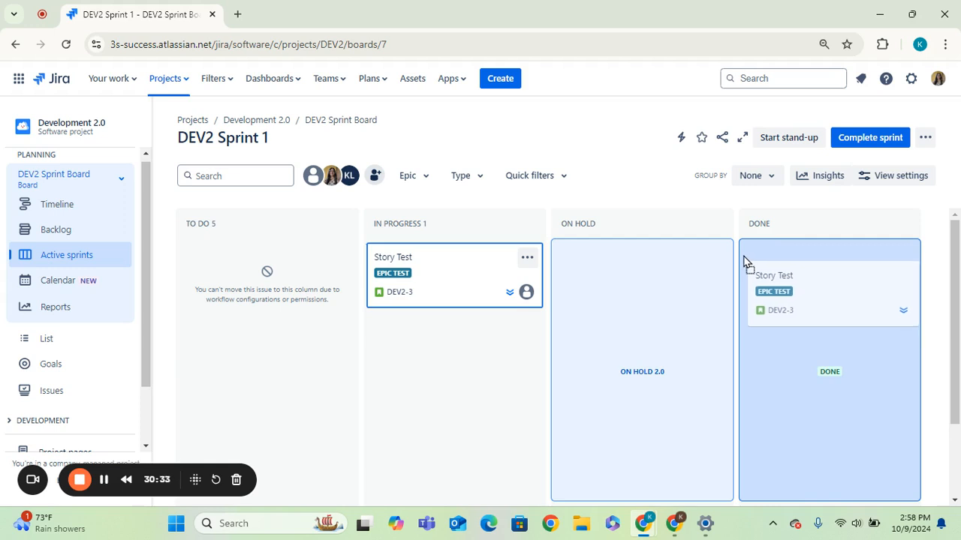
{"action": "left_click_drag", "start_coordinate": [743, 256], "coordinate": [743, 256]}
{"action": "left_click_drag", "start_coordinate": [745, 262], "coordinate": [742, 244]}
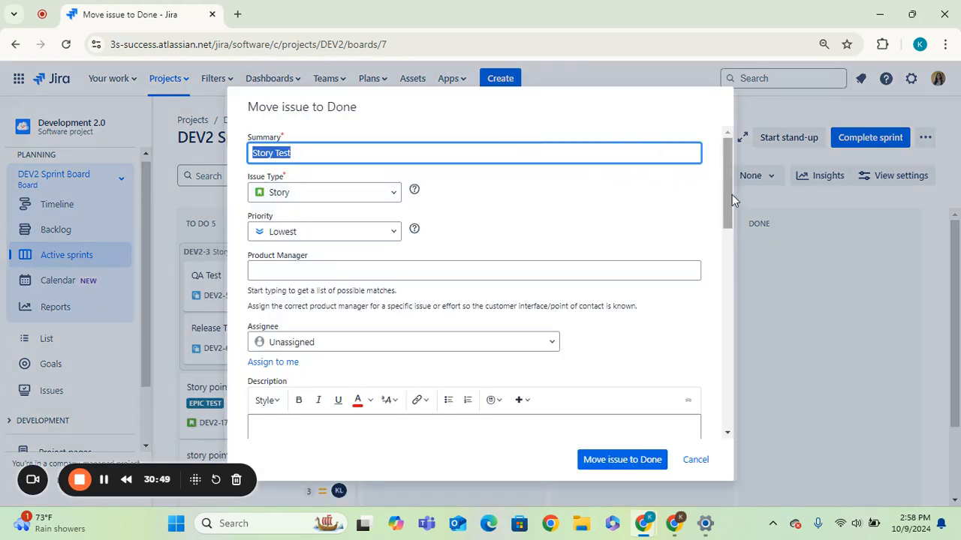
{"action": "left_click_drag", "start_coordinate": [728, 192], "coordinate": [717, 426]}
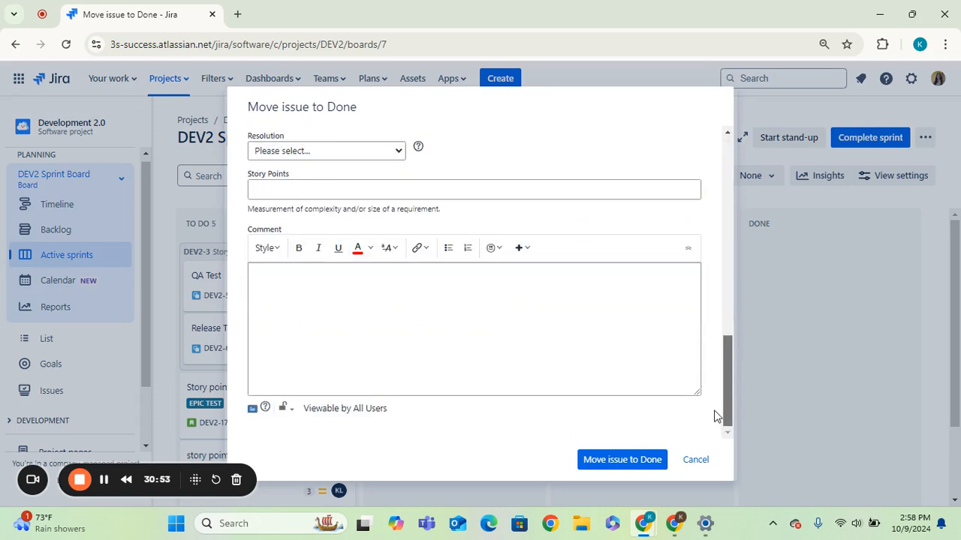
{"action": "scroll", "coordinate": [709, 375], "scroll_direction": "up", "scroll_amount": 2}
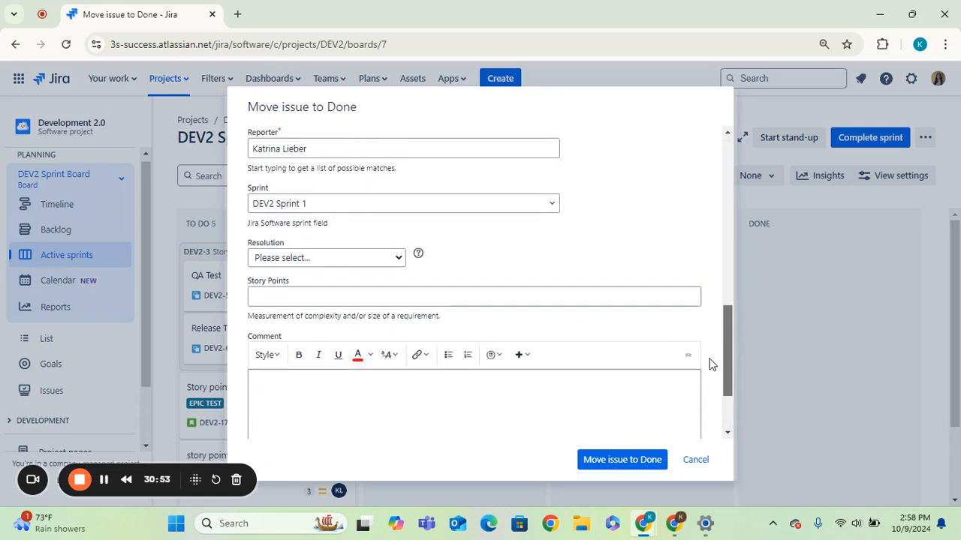
{"action": "left_click", "coordinate": [400, 268]}
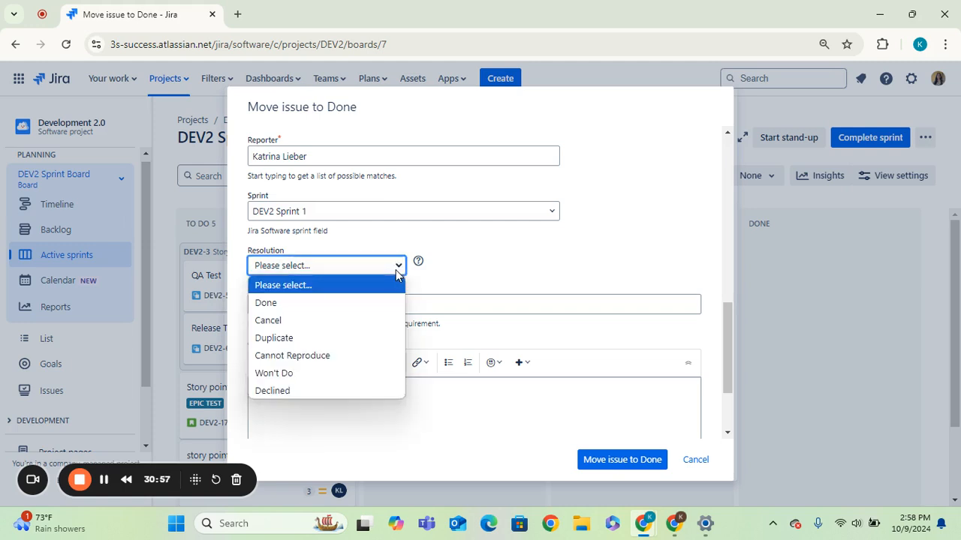
{"action": "left_click", "coordinate": [364, 304]}
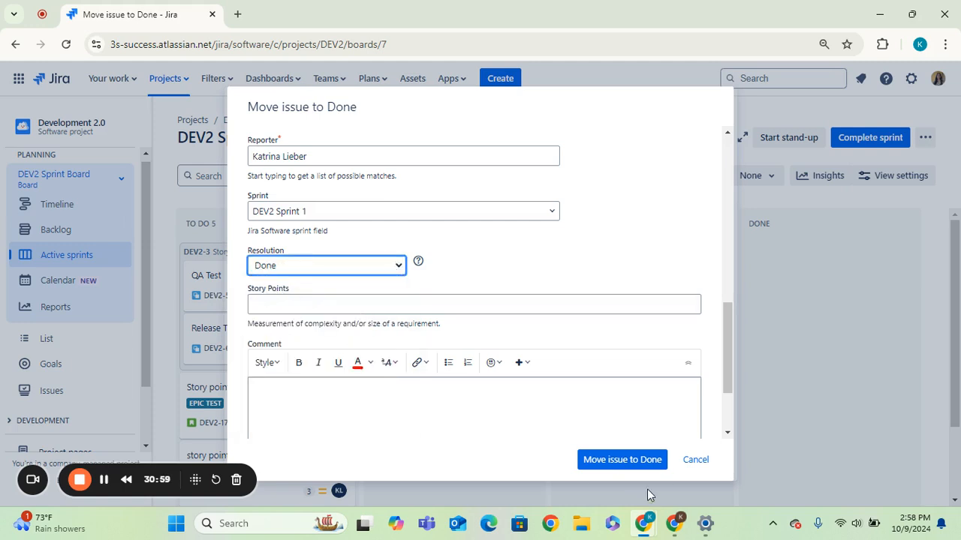
{"action": "left_click", "coordinate": [640, 467]}
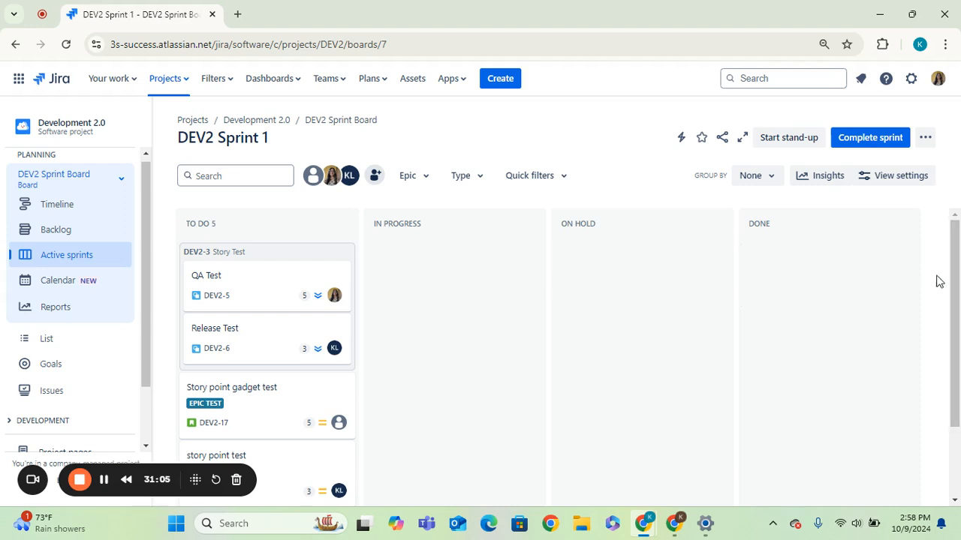
{"action": "left_click_drag", "start_coordinate": [957, 275], "coordinate": [930, 233]}
{"action": "scroll", "coordinate": [147, 306], "scroll_direction": "down", "scroll_amount": 2}
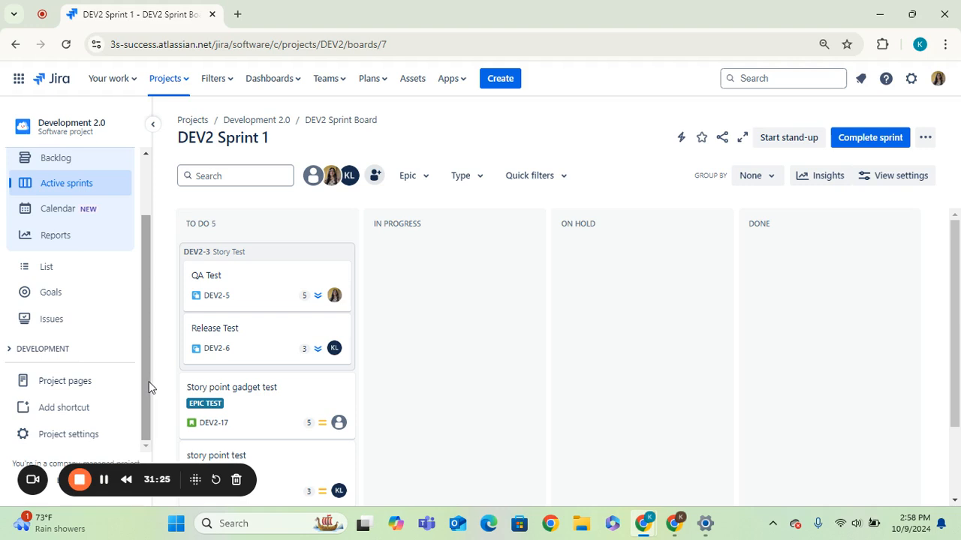
{"action": "scroll", "coordinate": [147, 380], "scroll_direction": "up", "scroll_amount": 2}
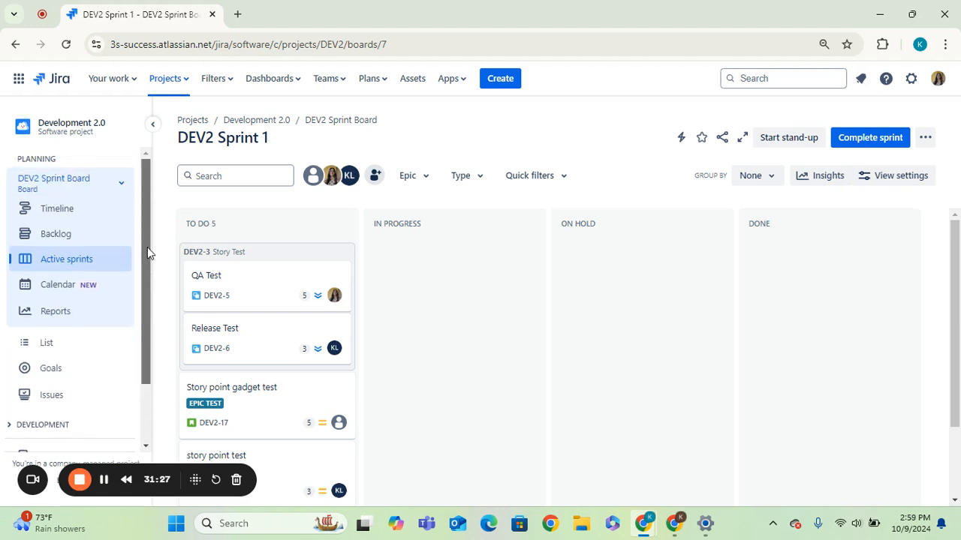